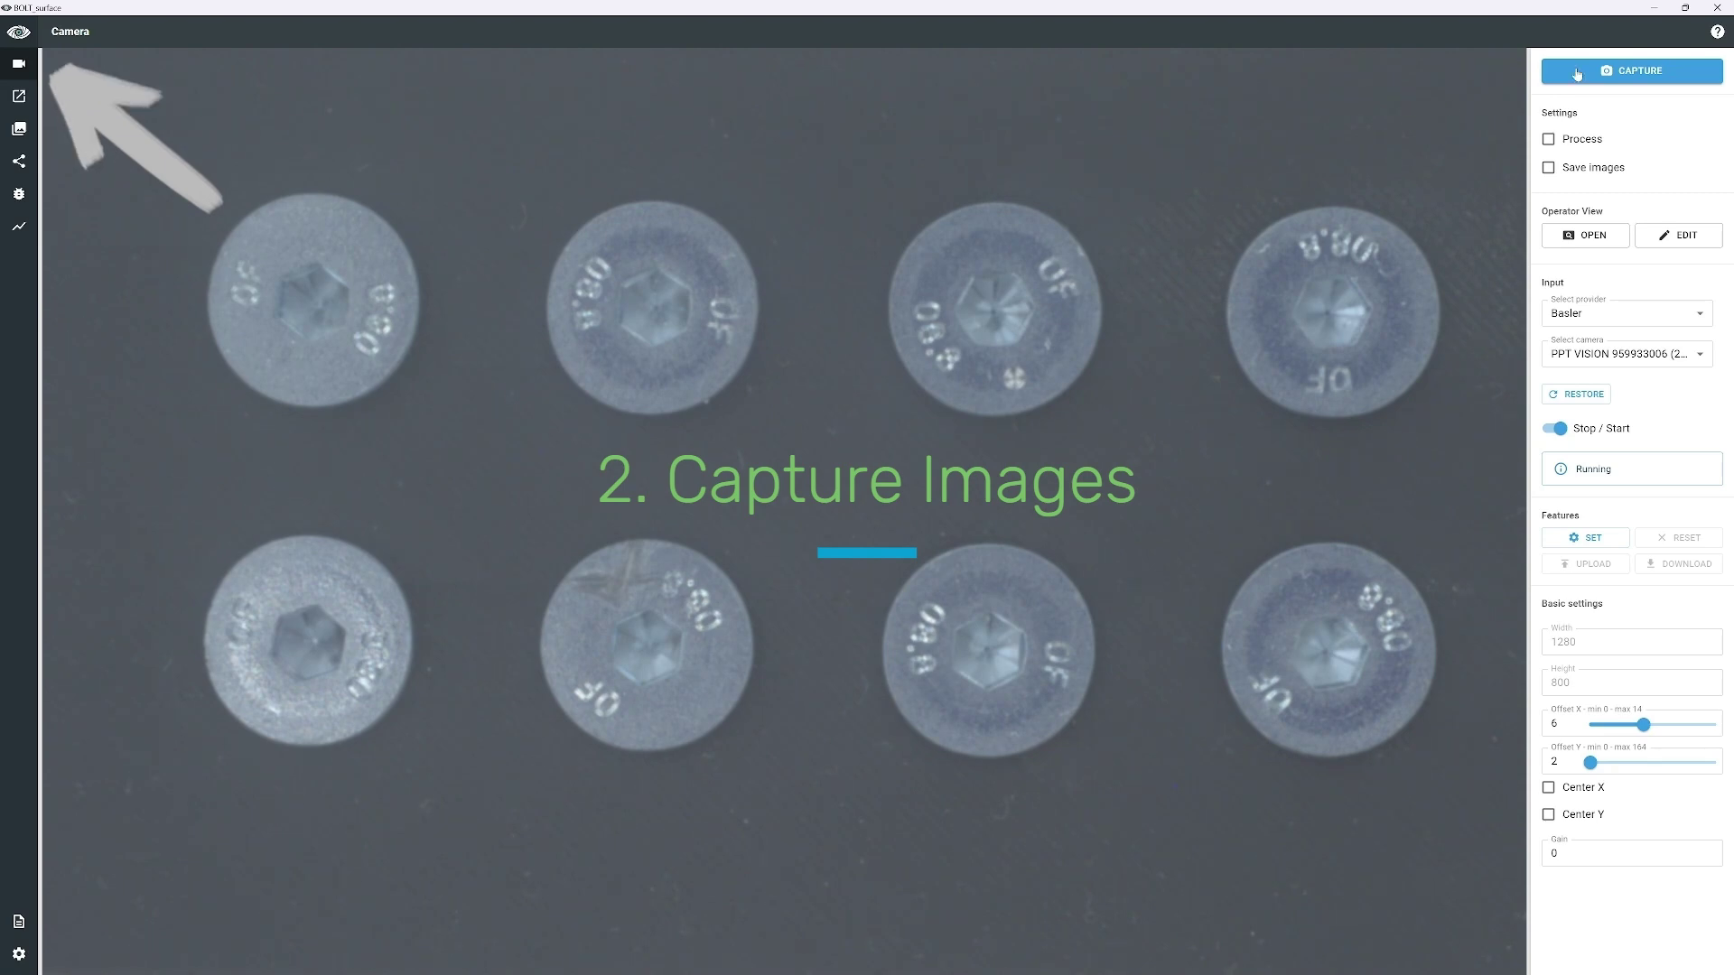
- Capture camera frames of the bolts, changing the third upper-row position between shots
click(1635, 72)
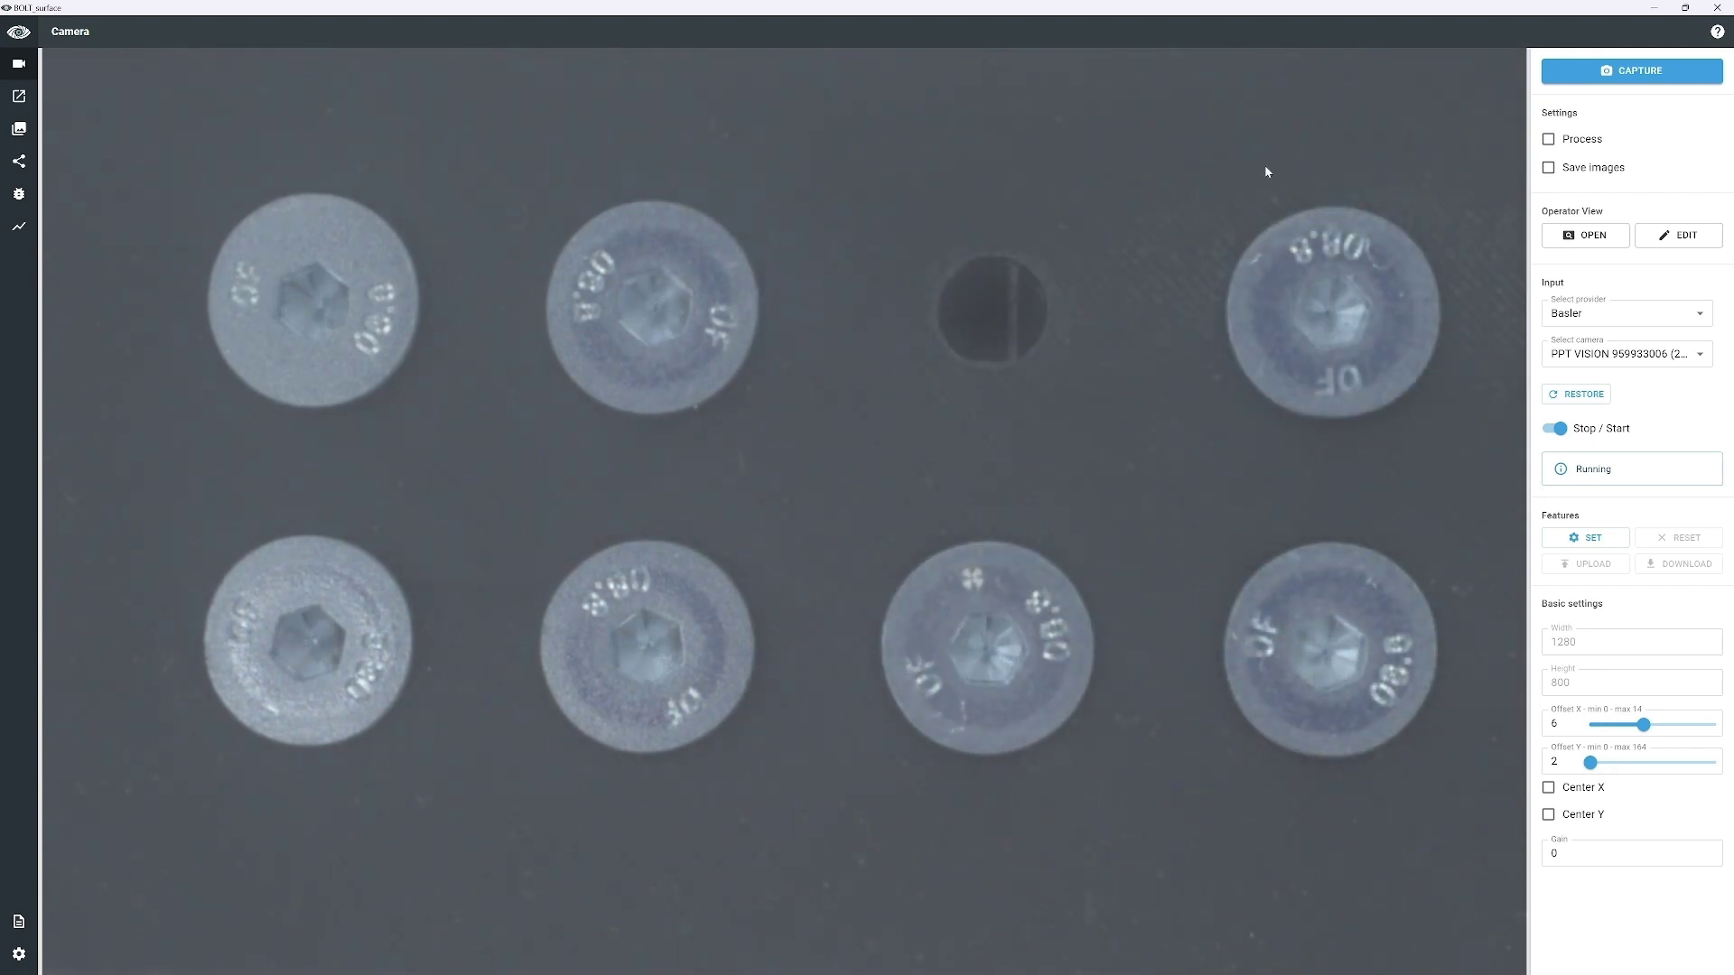
click(1608, 70)
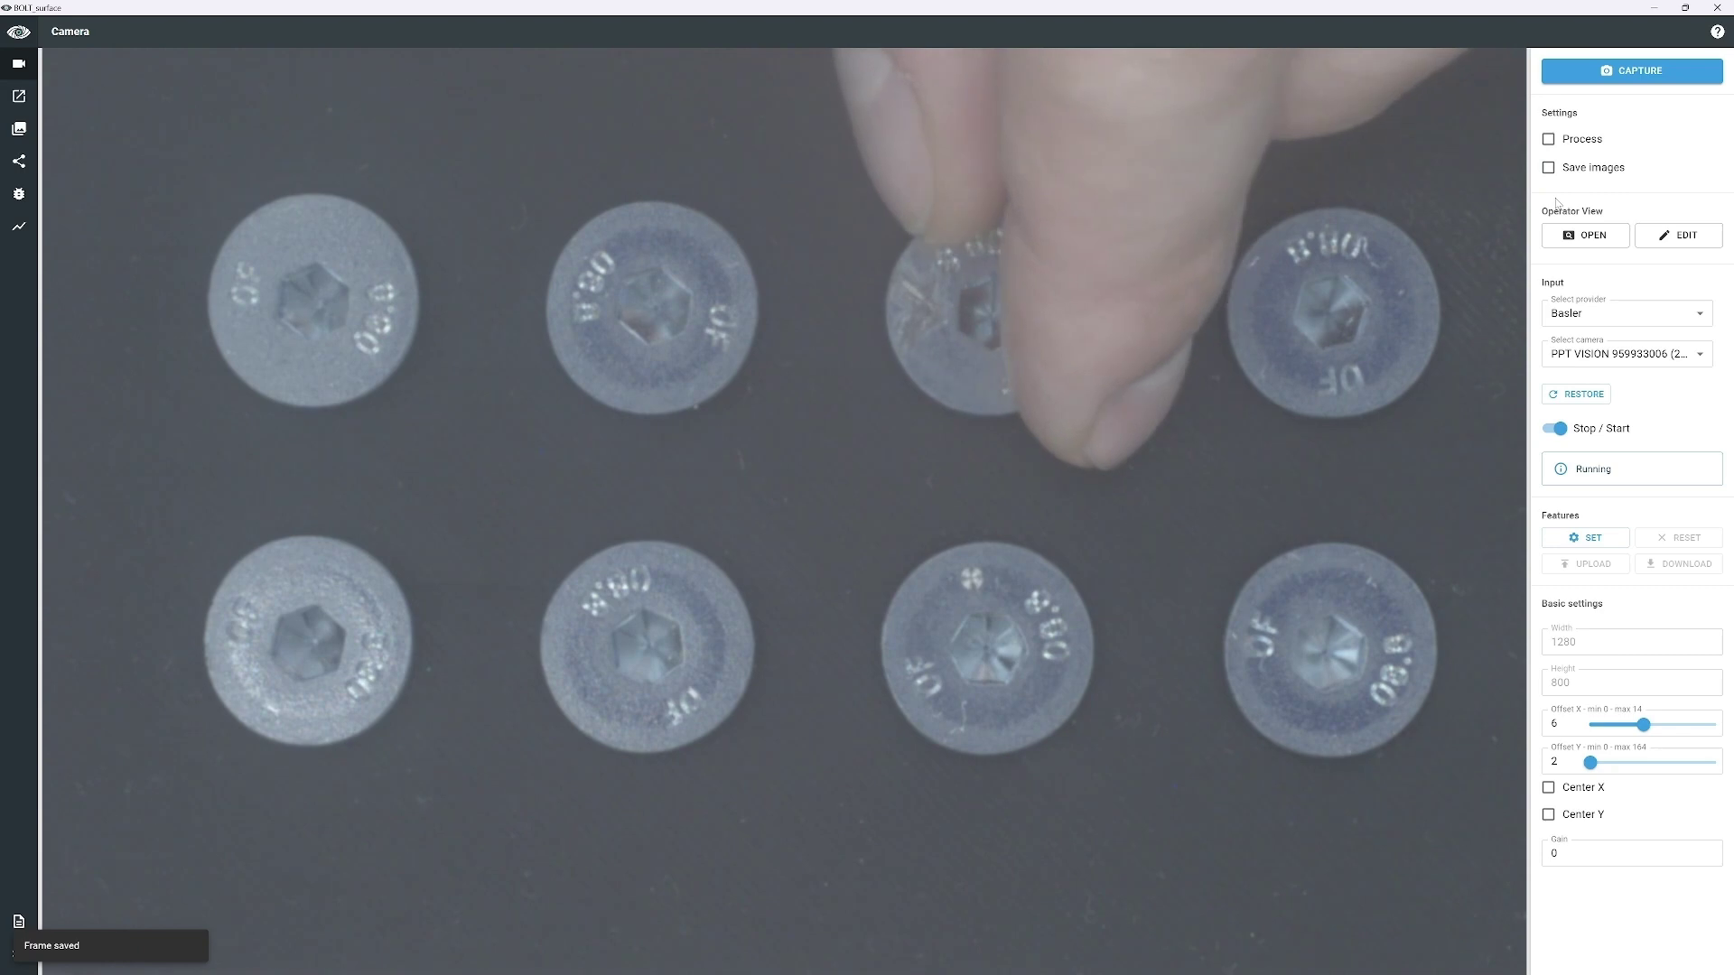
click(1657, 71)
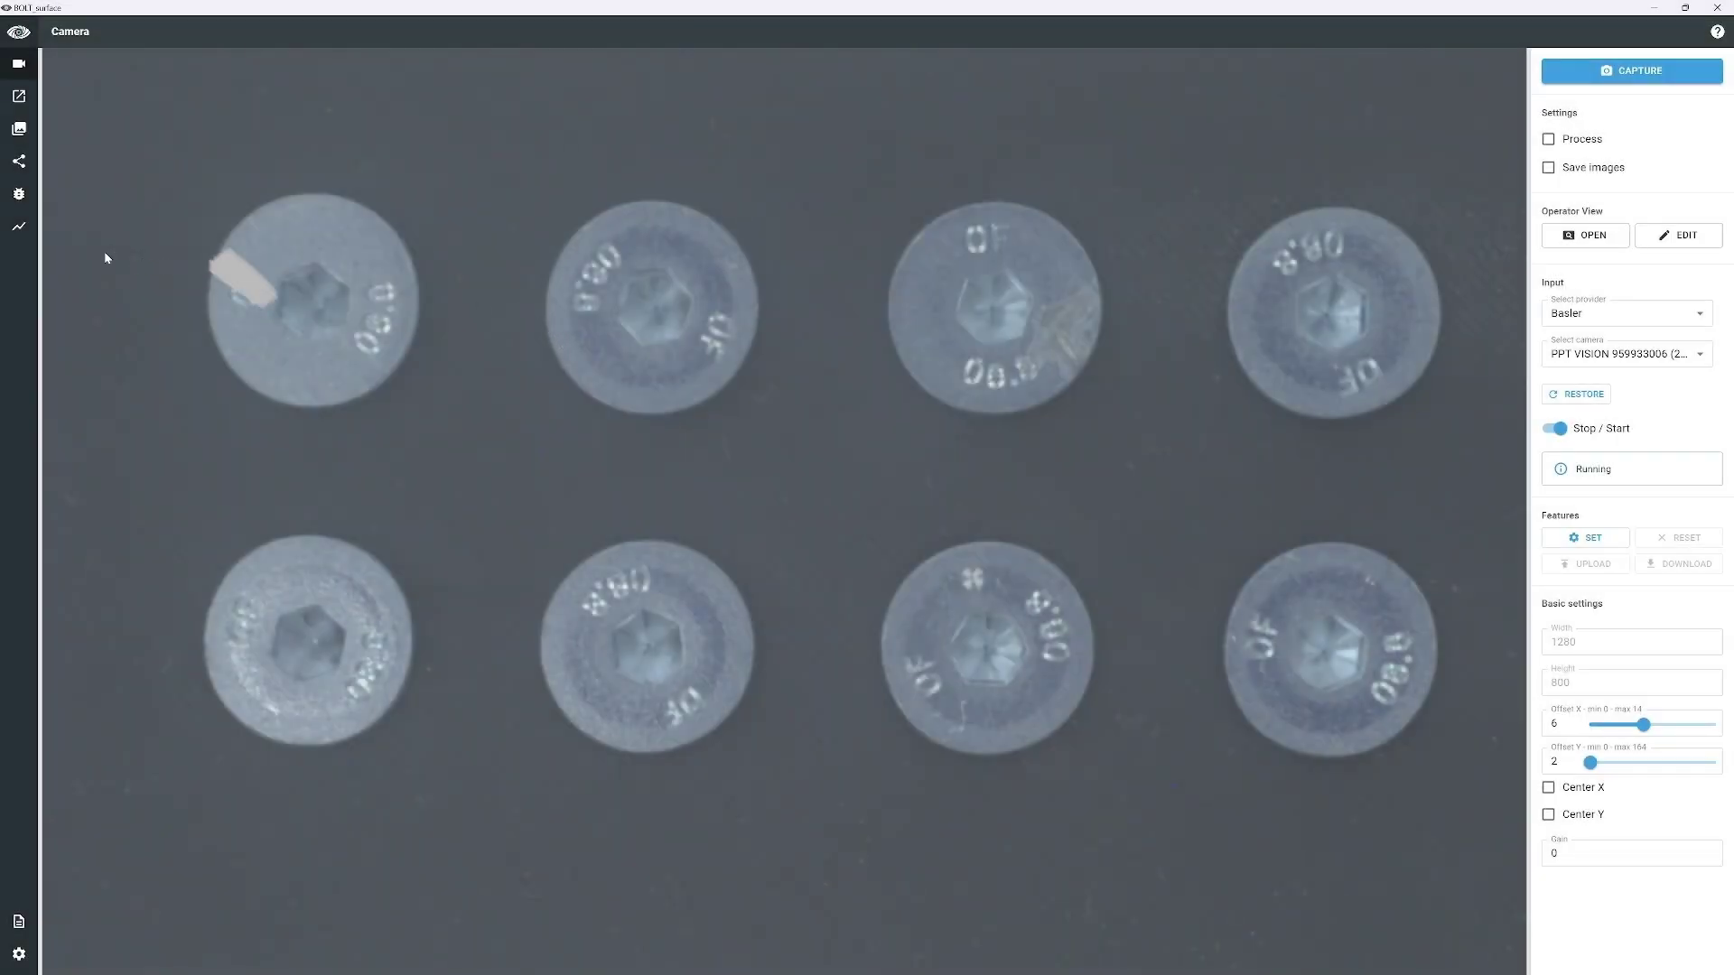
- Add a Surface Detection module to the module flow between camera and output, and save the flow
mouse_move(12, 206)
click(81, 162)
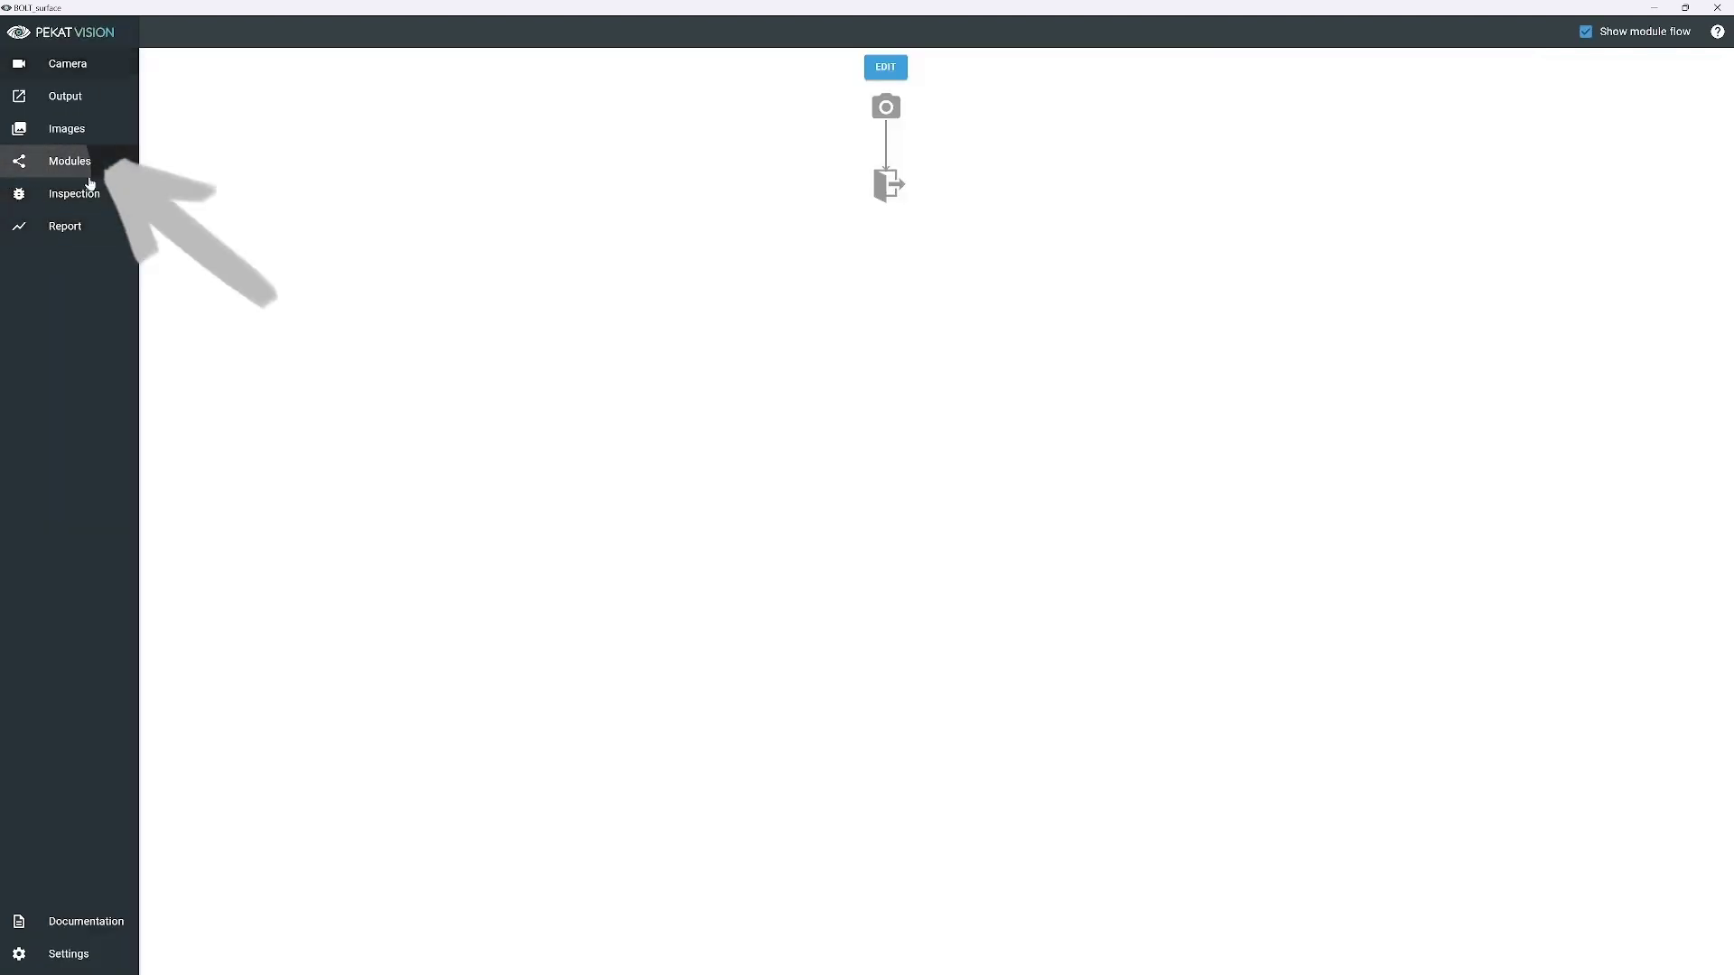
click(885, 67)
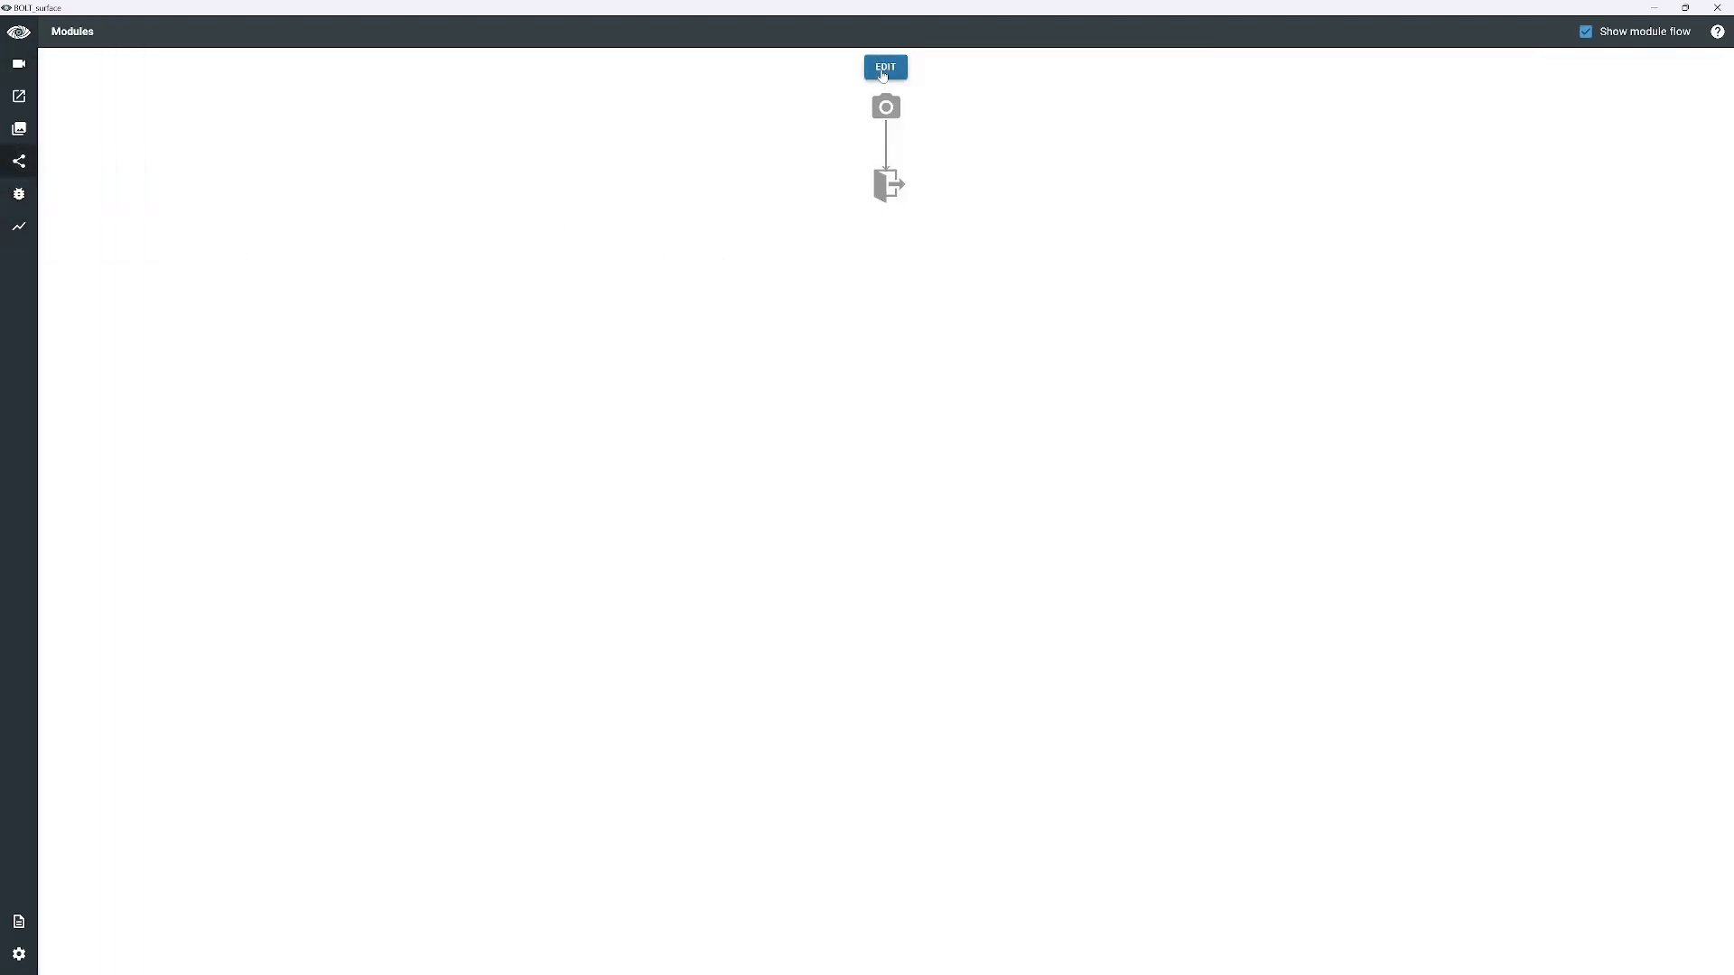
click(885, 153)
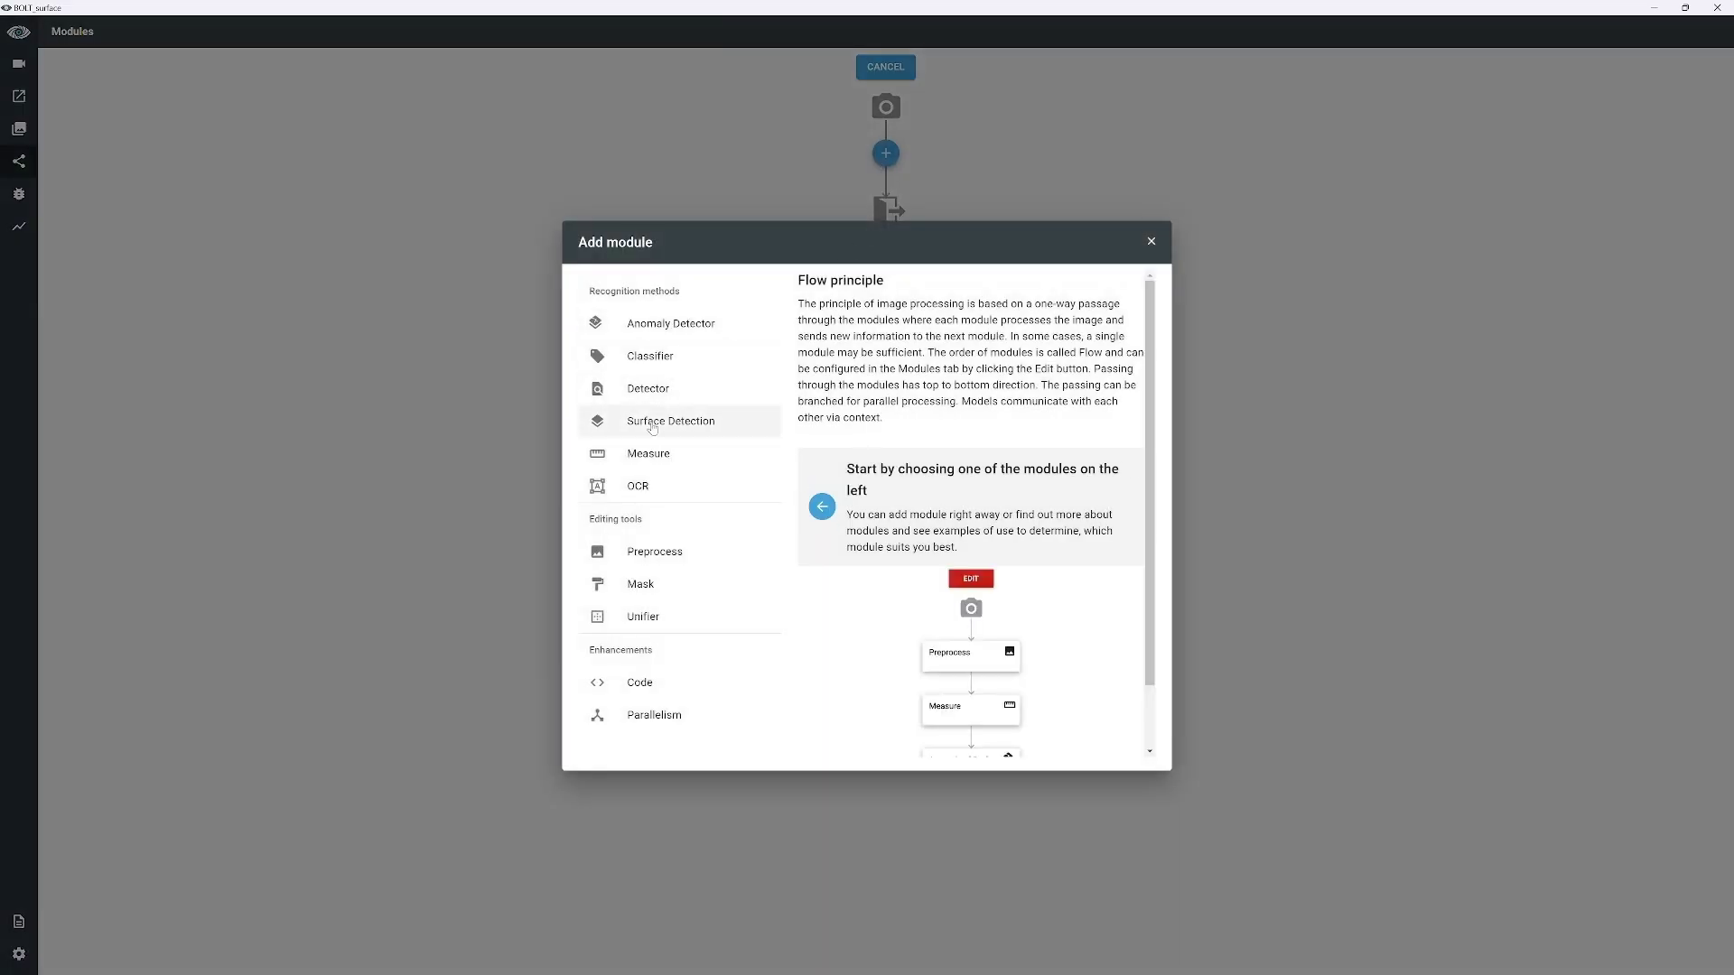
click(652, 425)
click(764, 422)
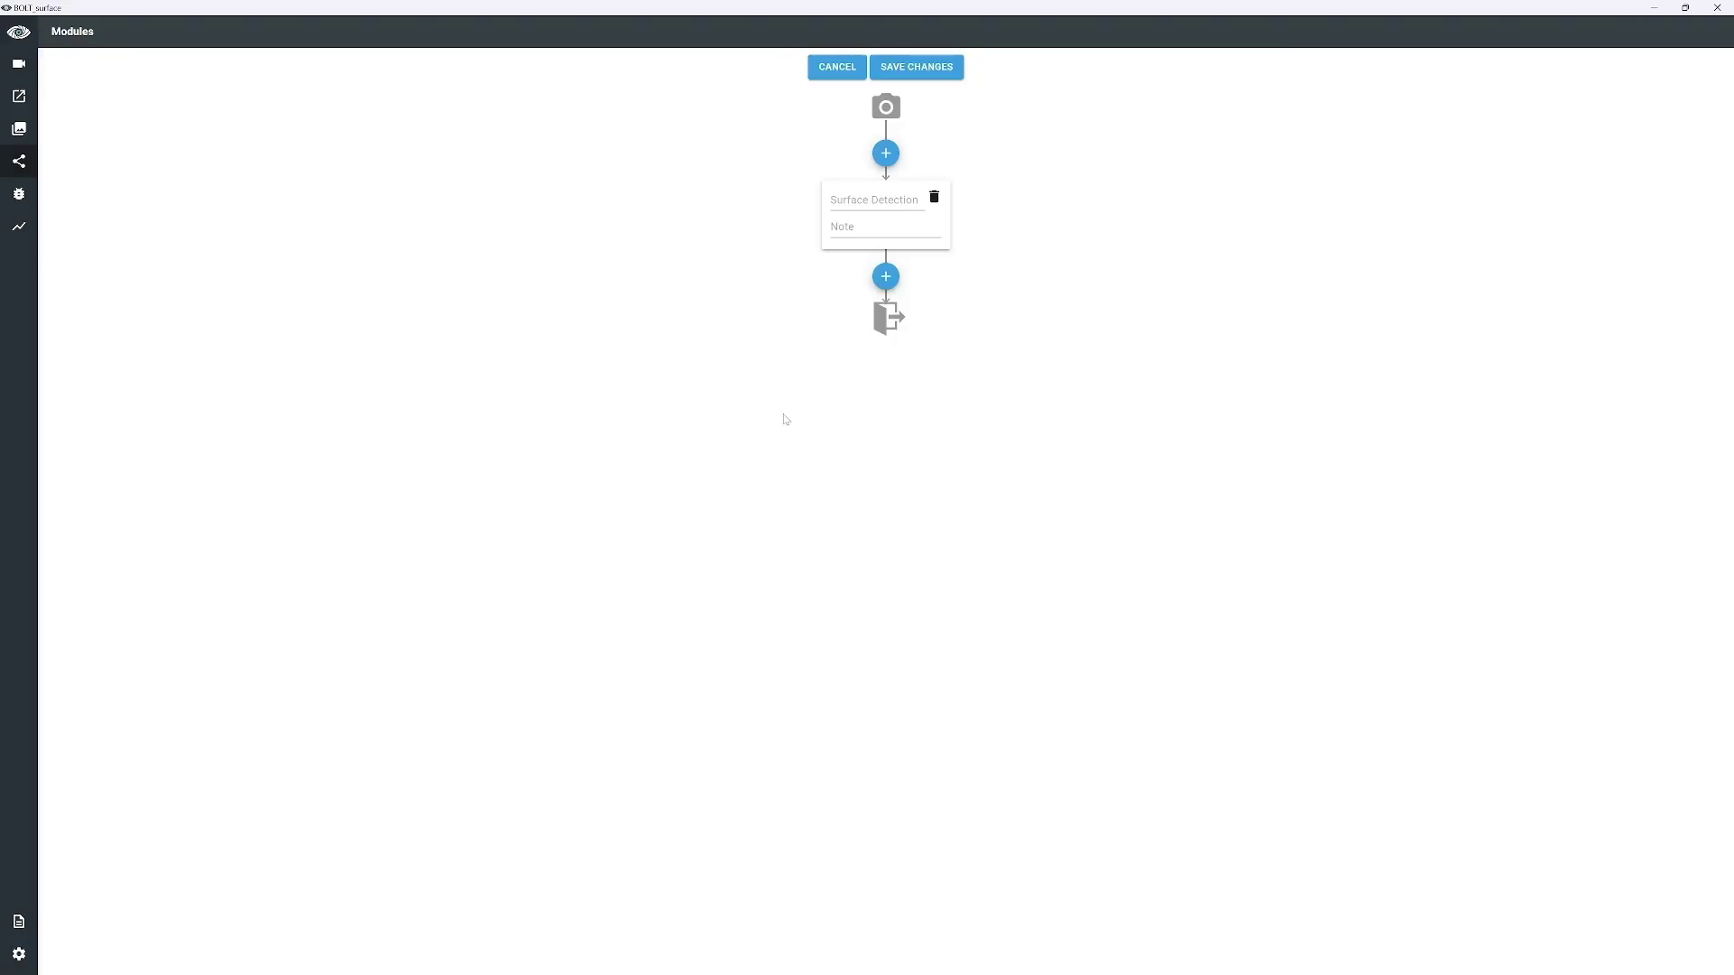
click(917, 67)
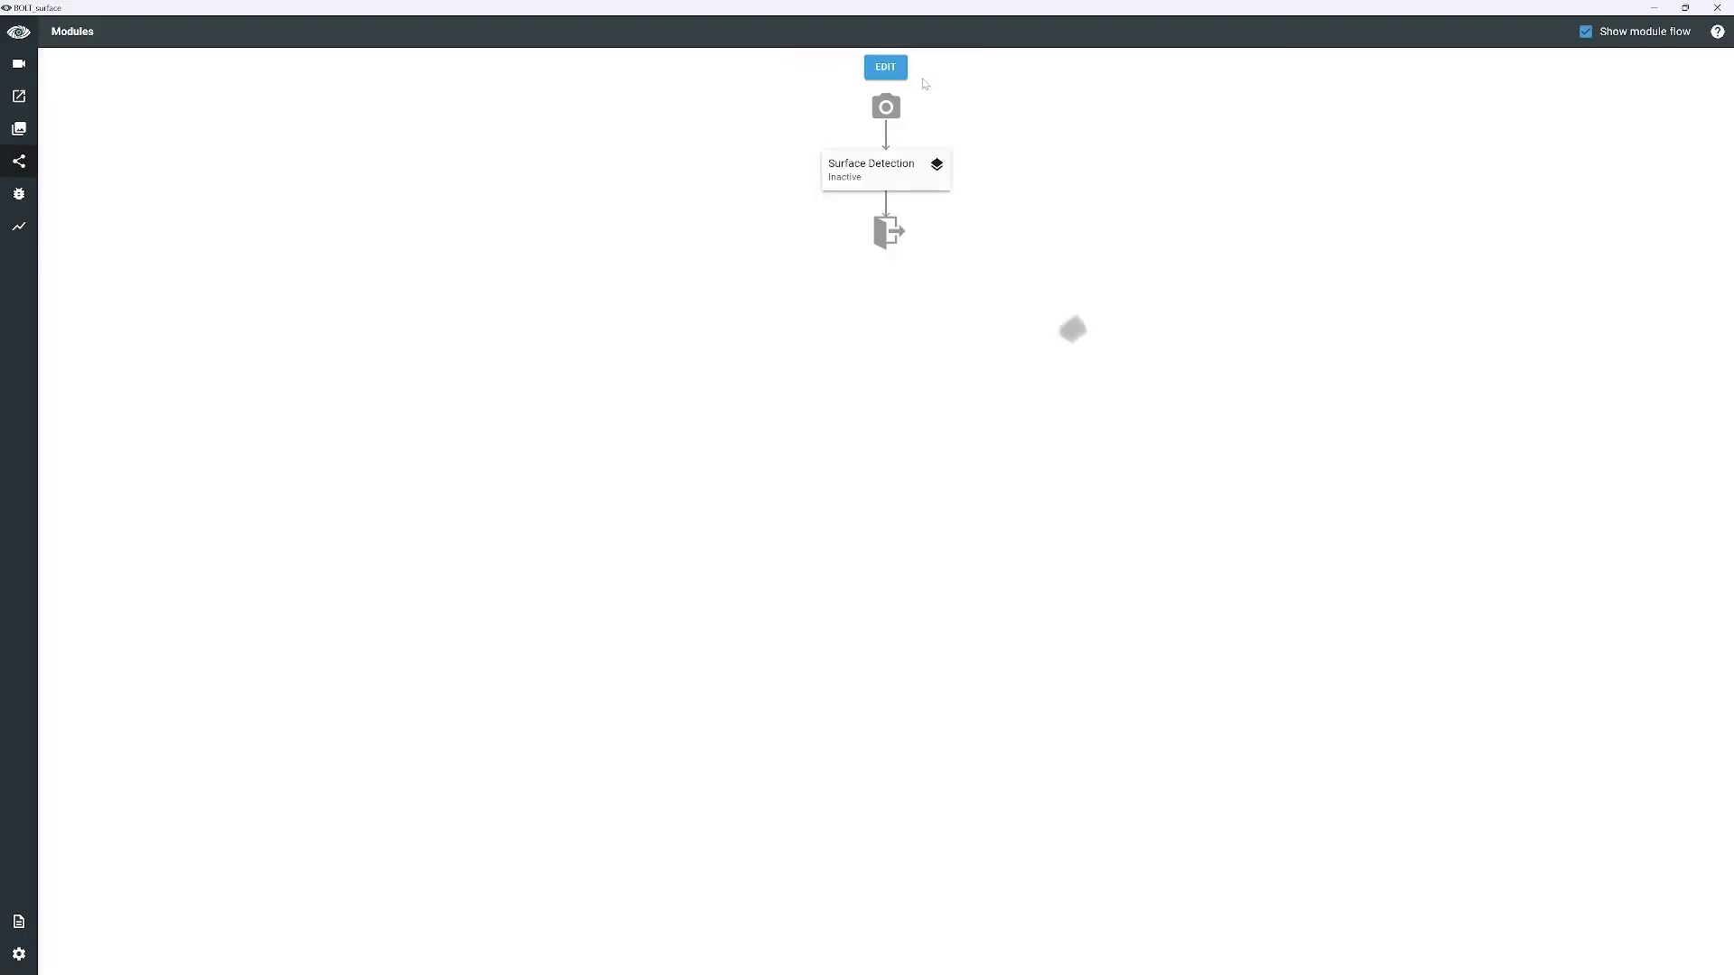
- In the Surface Detection module, rename the Defect class to Scratch, add a class named Hole, and save the classes
click(906, 173)
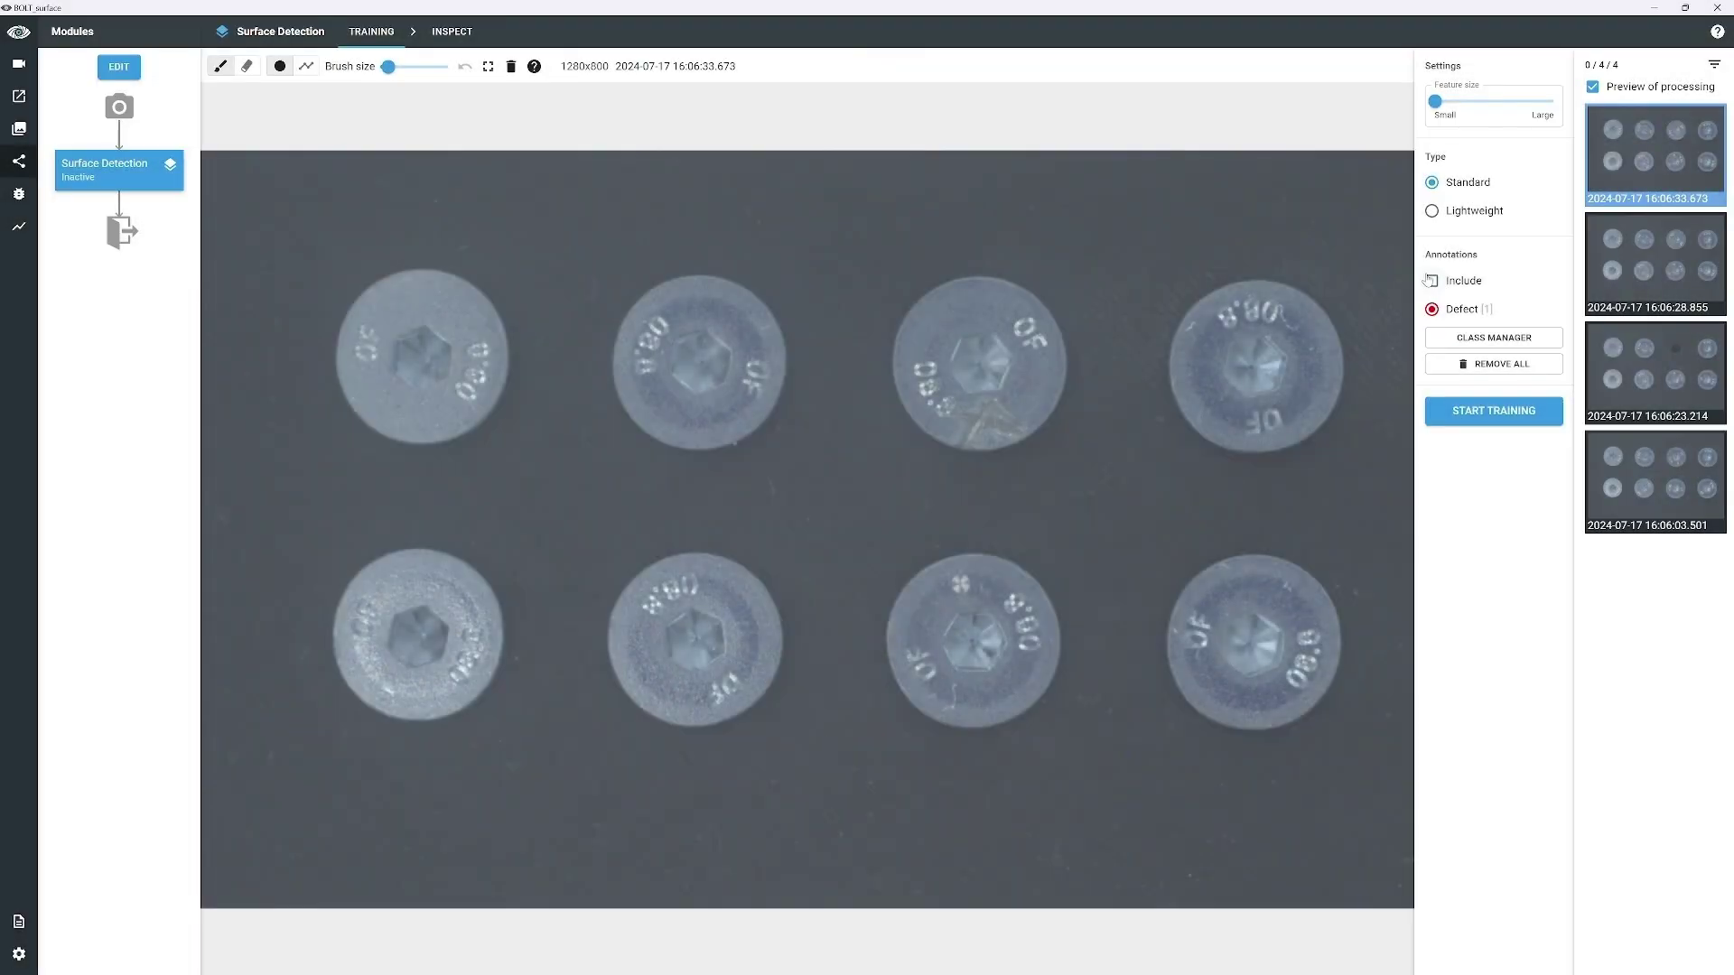
click(1466, 337)
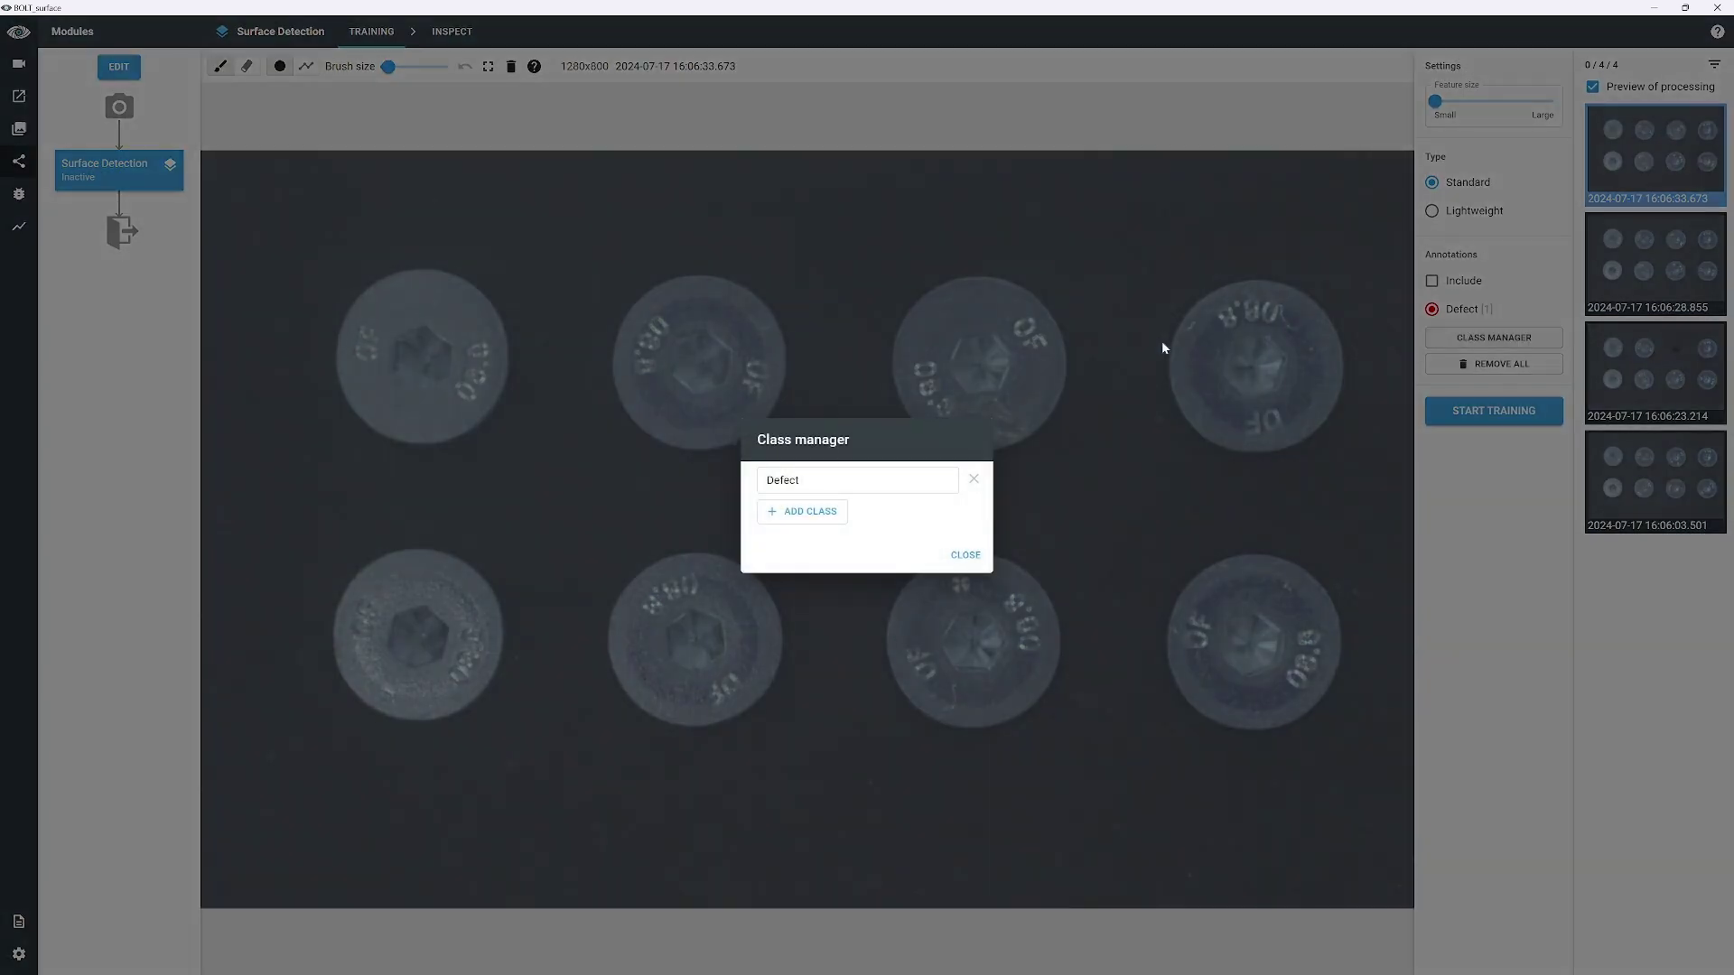
double_click(782, 480)
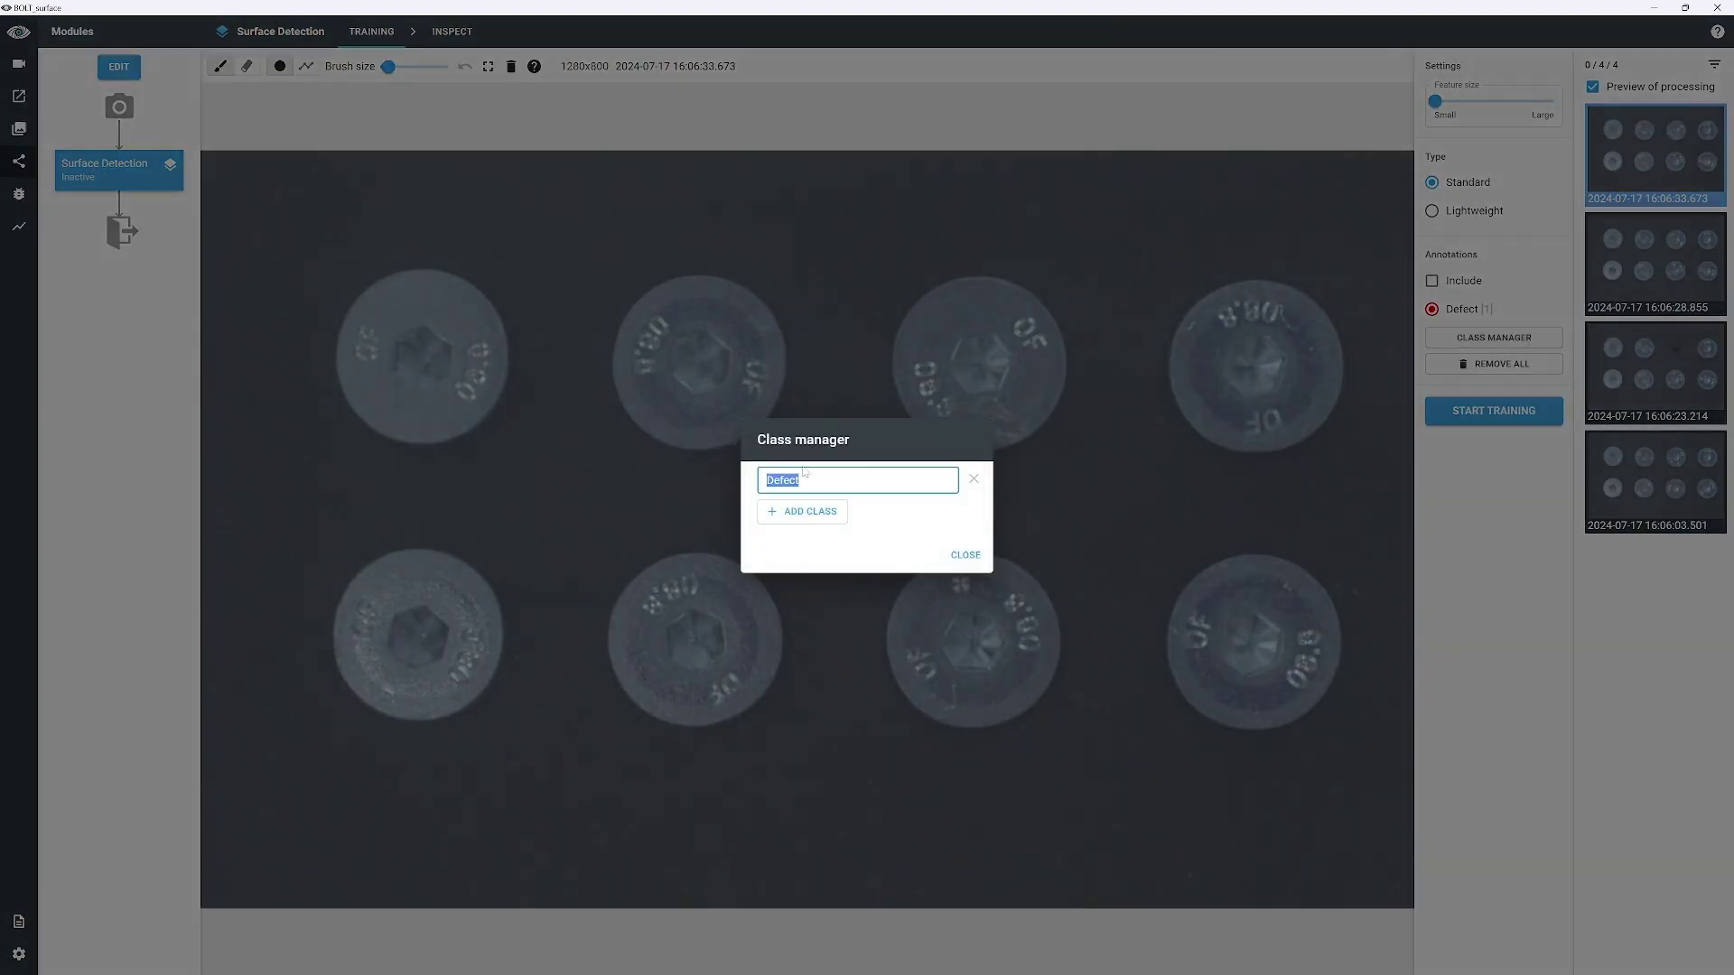
text(Scr)
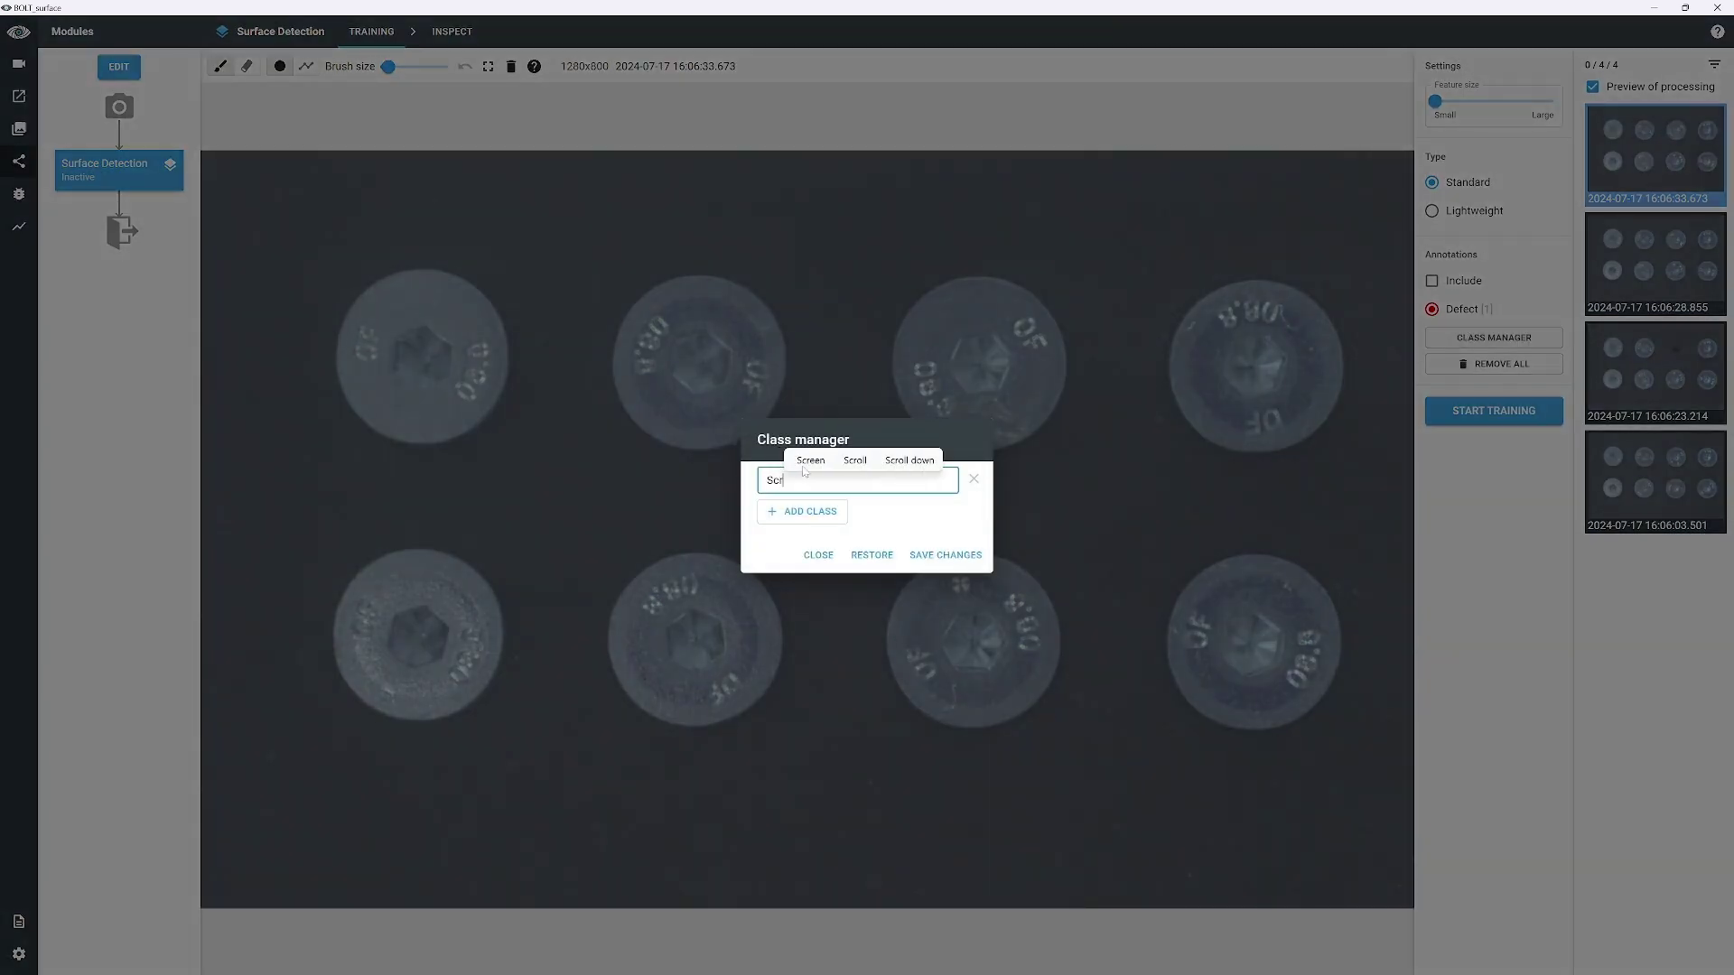
text(at)
click(811, 464)
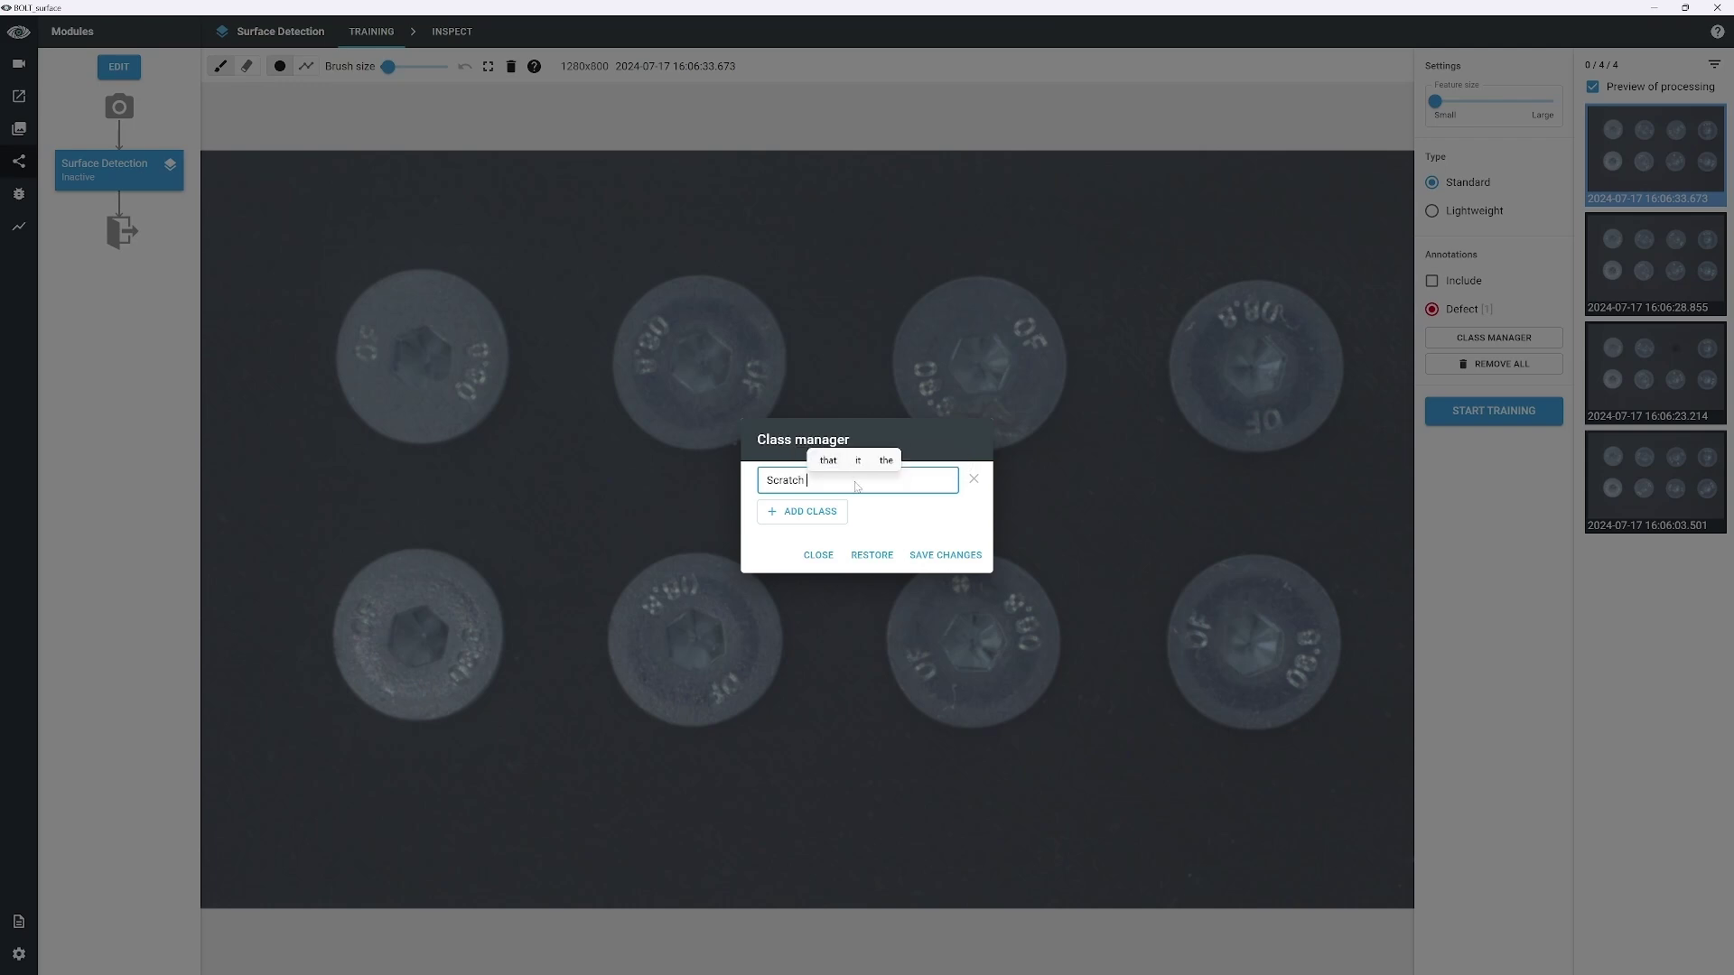
click(809, 512)
double_click(795, 496)
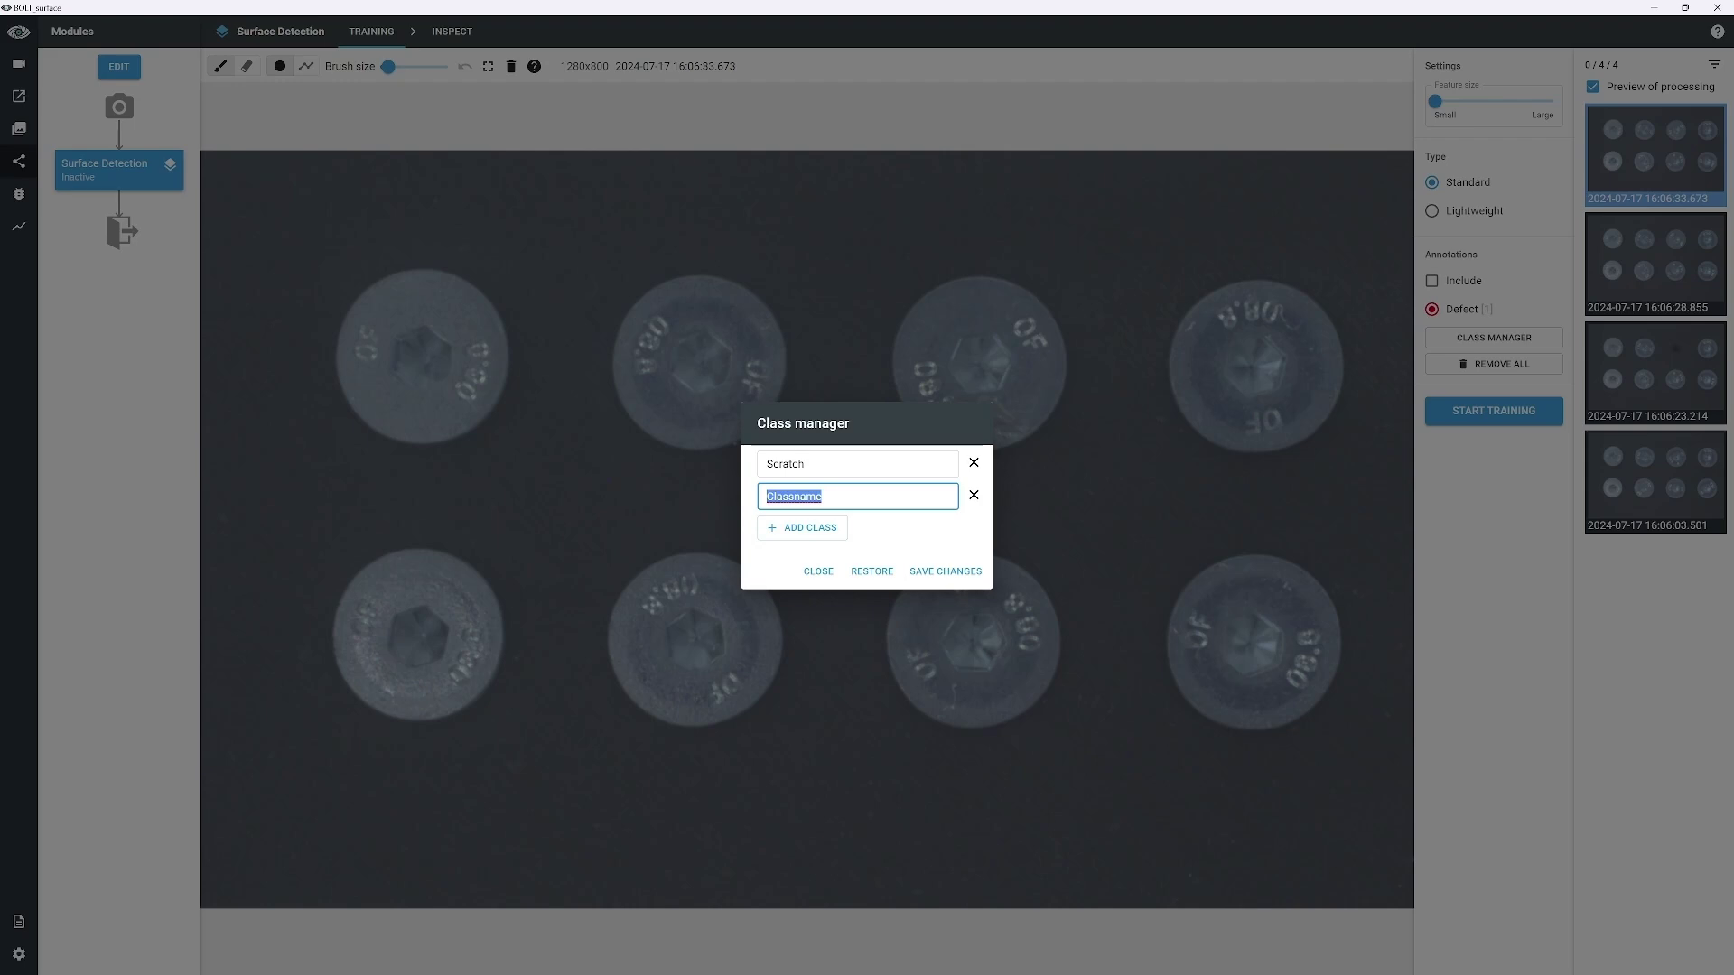
text(Hole)
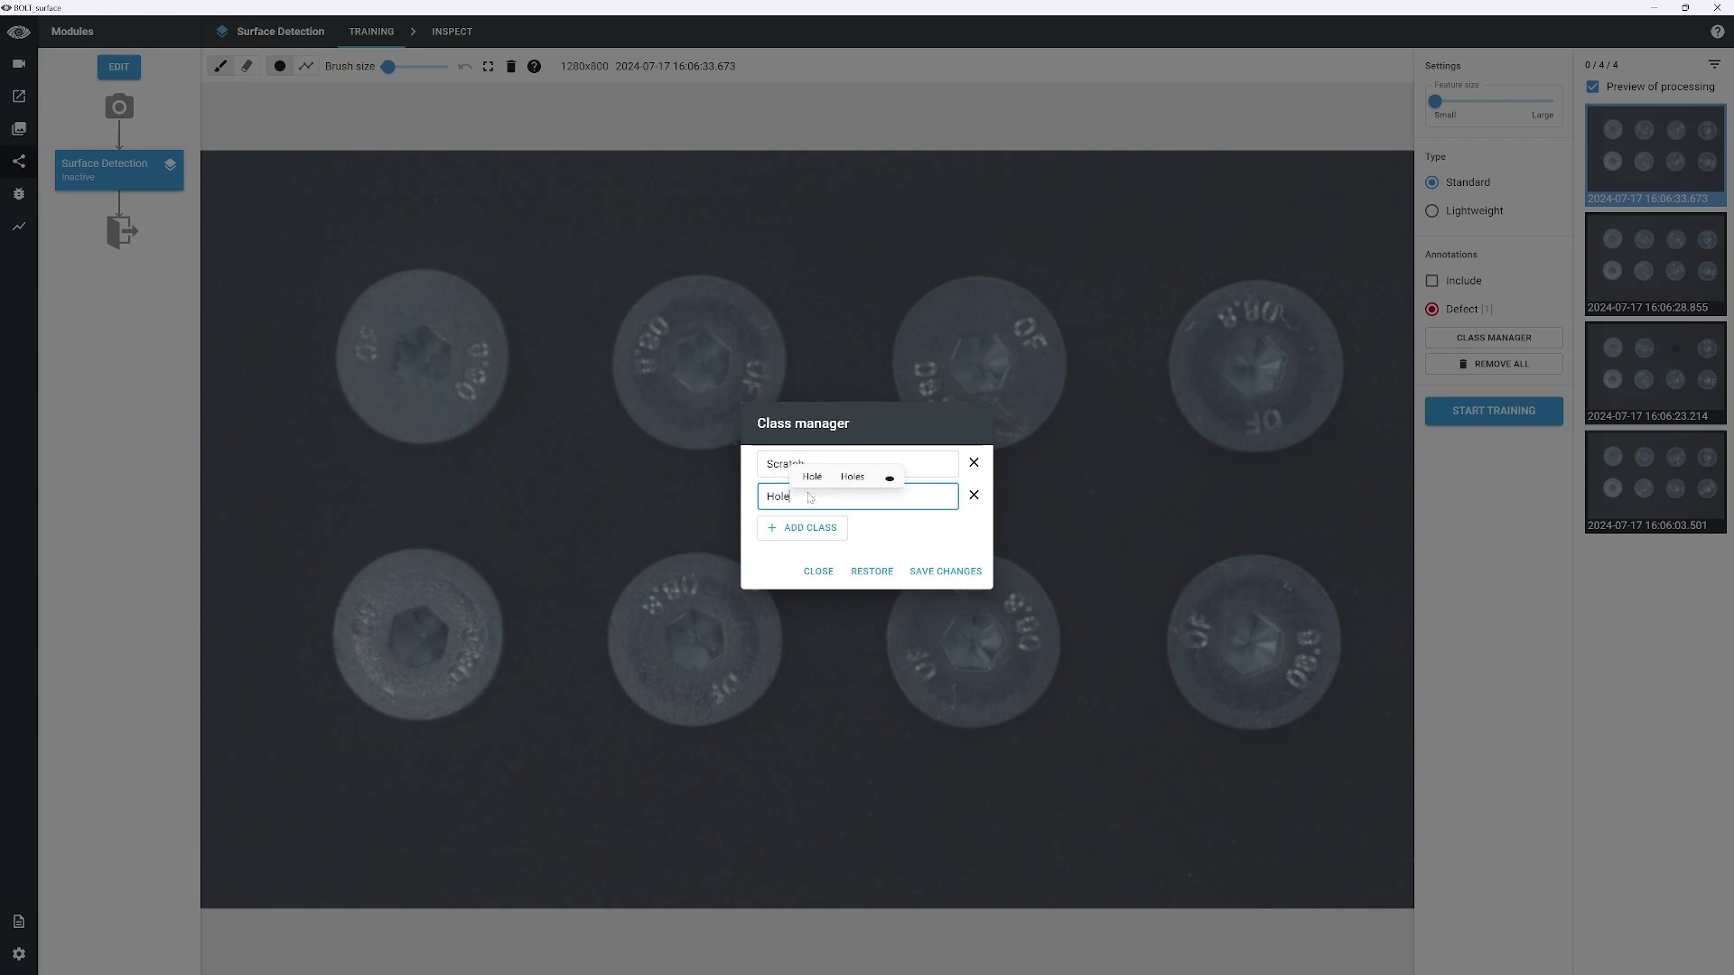
click(946, 572)
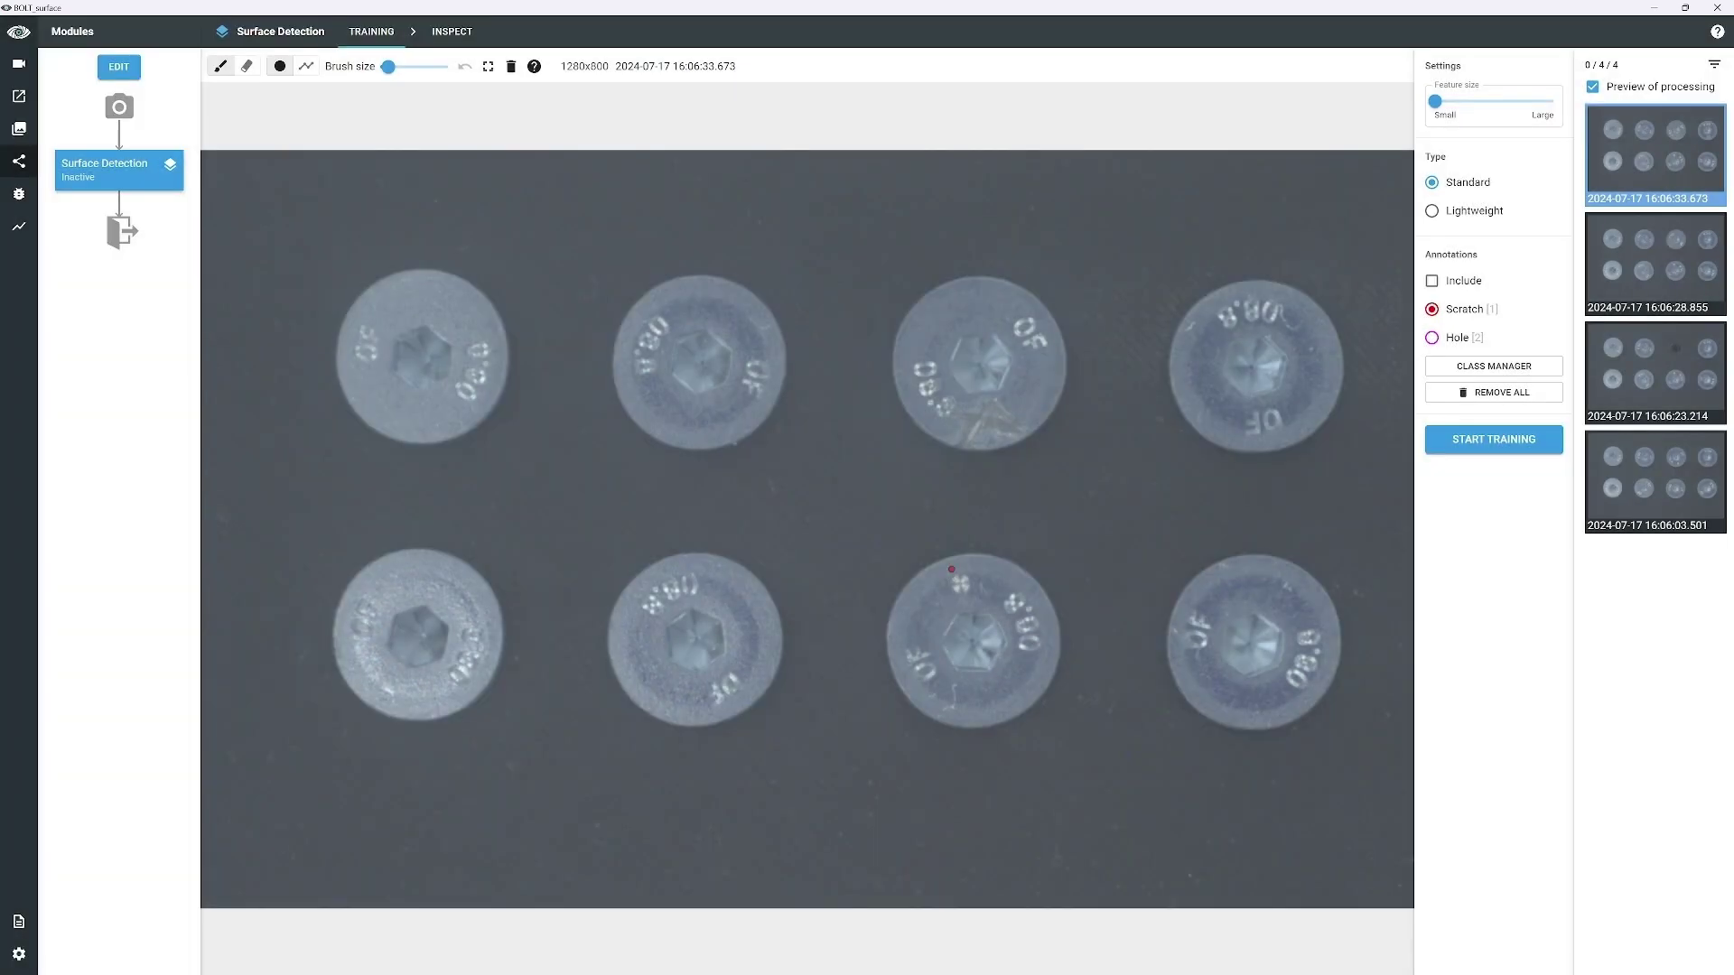
- Enlarge the brush and paint a Scratch annotation over the scratched area of the third upper-row bolt in the 16:06:33.673 image
scroll(978, 431, up, 4)
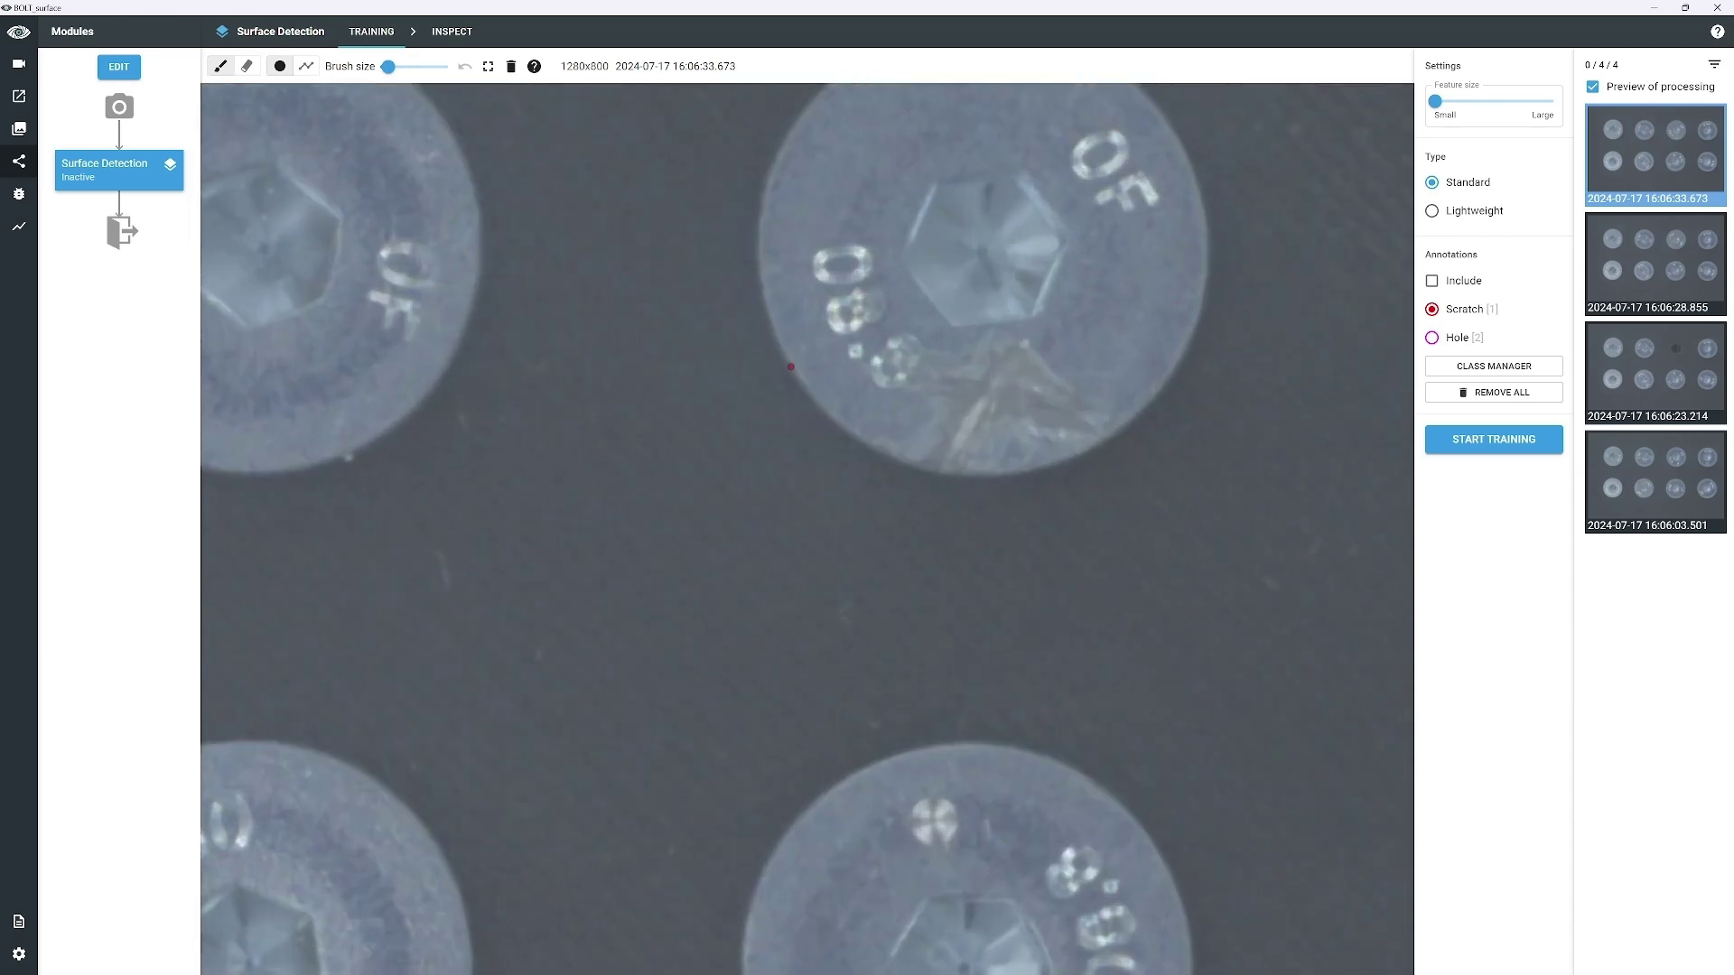
click(397, 68)
key(bracketright)
key(bracketright)
click(533, 66)
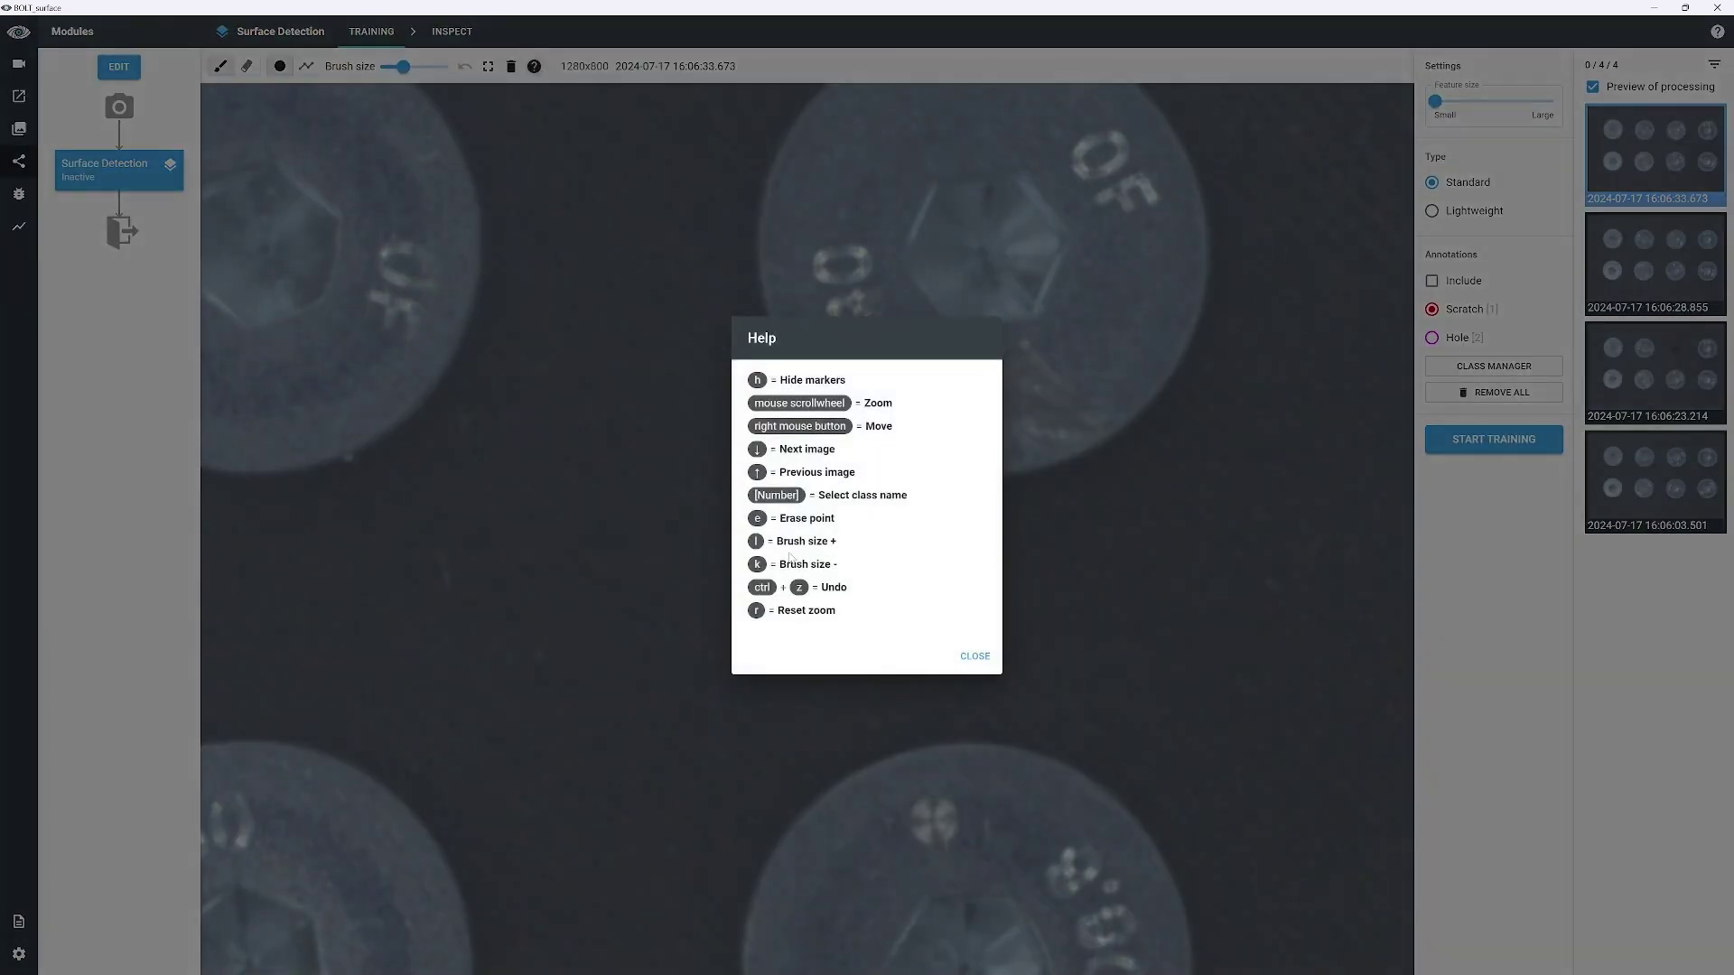
click(968, 658)
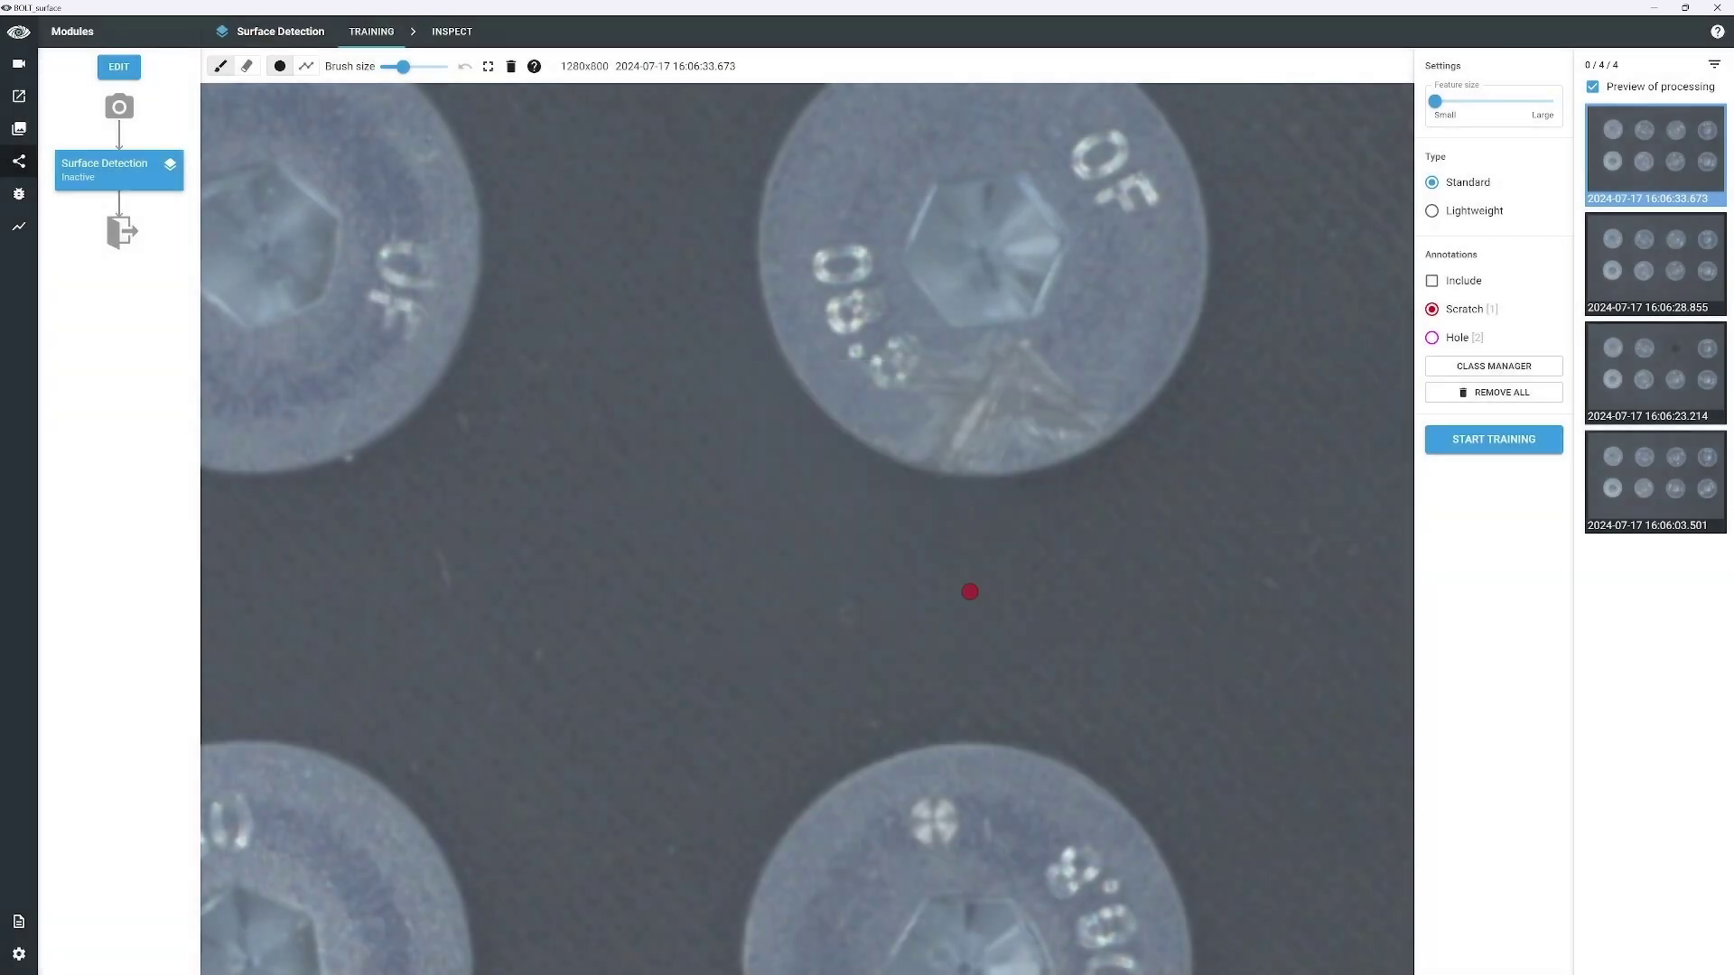
key(bracketright)
key(bracketright)
mouse_move(989, 336)
mouse_down()
mouse_move(953, 373)
mouse_move(921, 361)
mouse_move(910, 379)
mouse_move(971, 402)
mouse_move(929, 459)
mouse_move(959, 465)
mouse_move(983, 417)
mouse_move(1111, 423)
mouse_move(1000, 339)
mouse_move(965, 379)
mouse_move(970, 429)
mouse_move(993, 351)
mouse_move(1010, 377)
mouse_move(985, 397)
mouse_move(1025, 379)
mouse_move(1029, 401)
mouse_move(1096, 418)
mouse_move(1028, 377)
mouse_up()
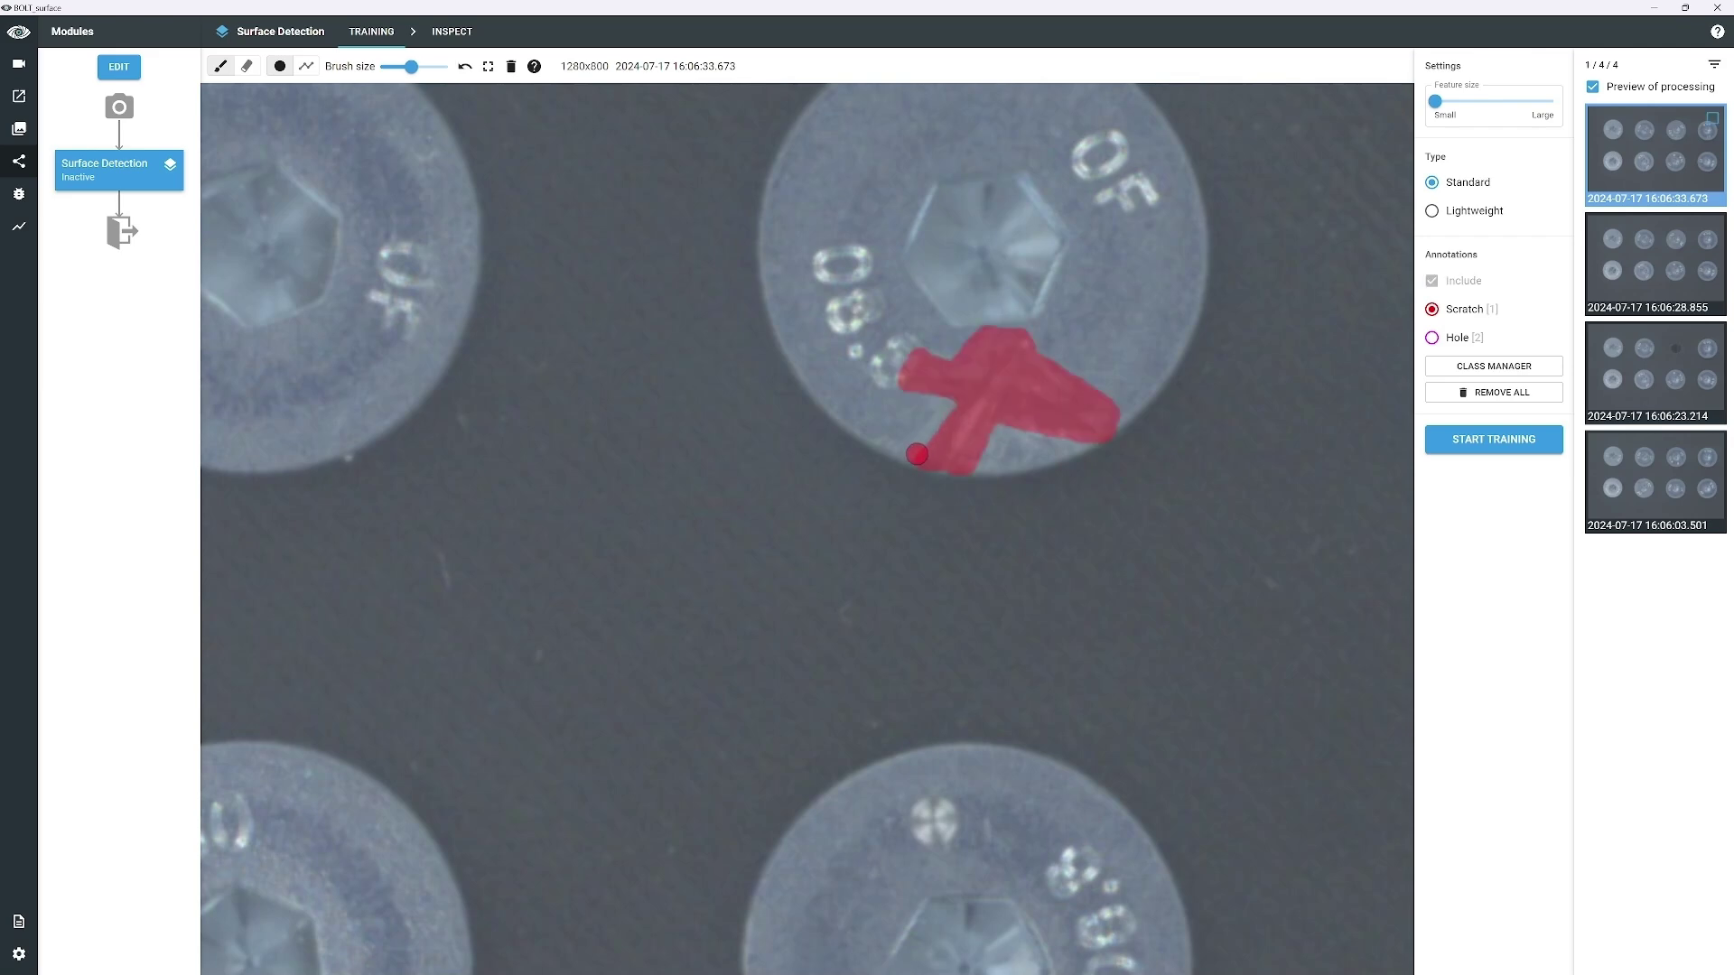
mouse_move(918, 468)
mouse_down()
mouse_move(948, 413)
mouse_move(942, 386)
mouse_up()
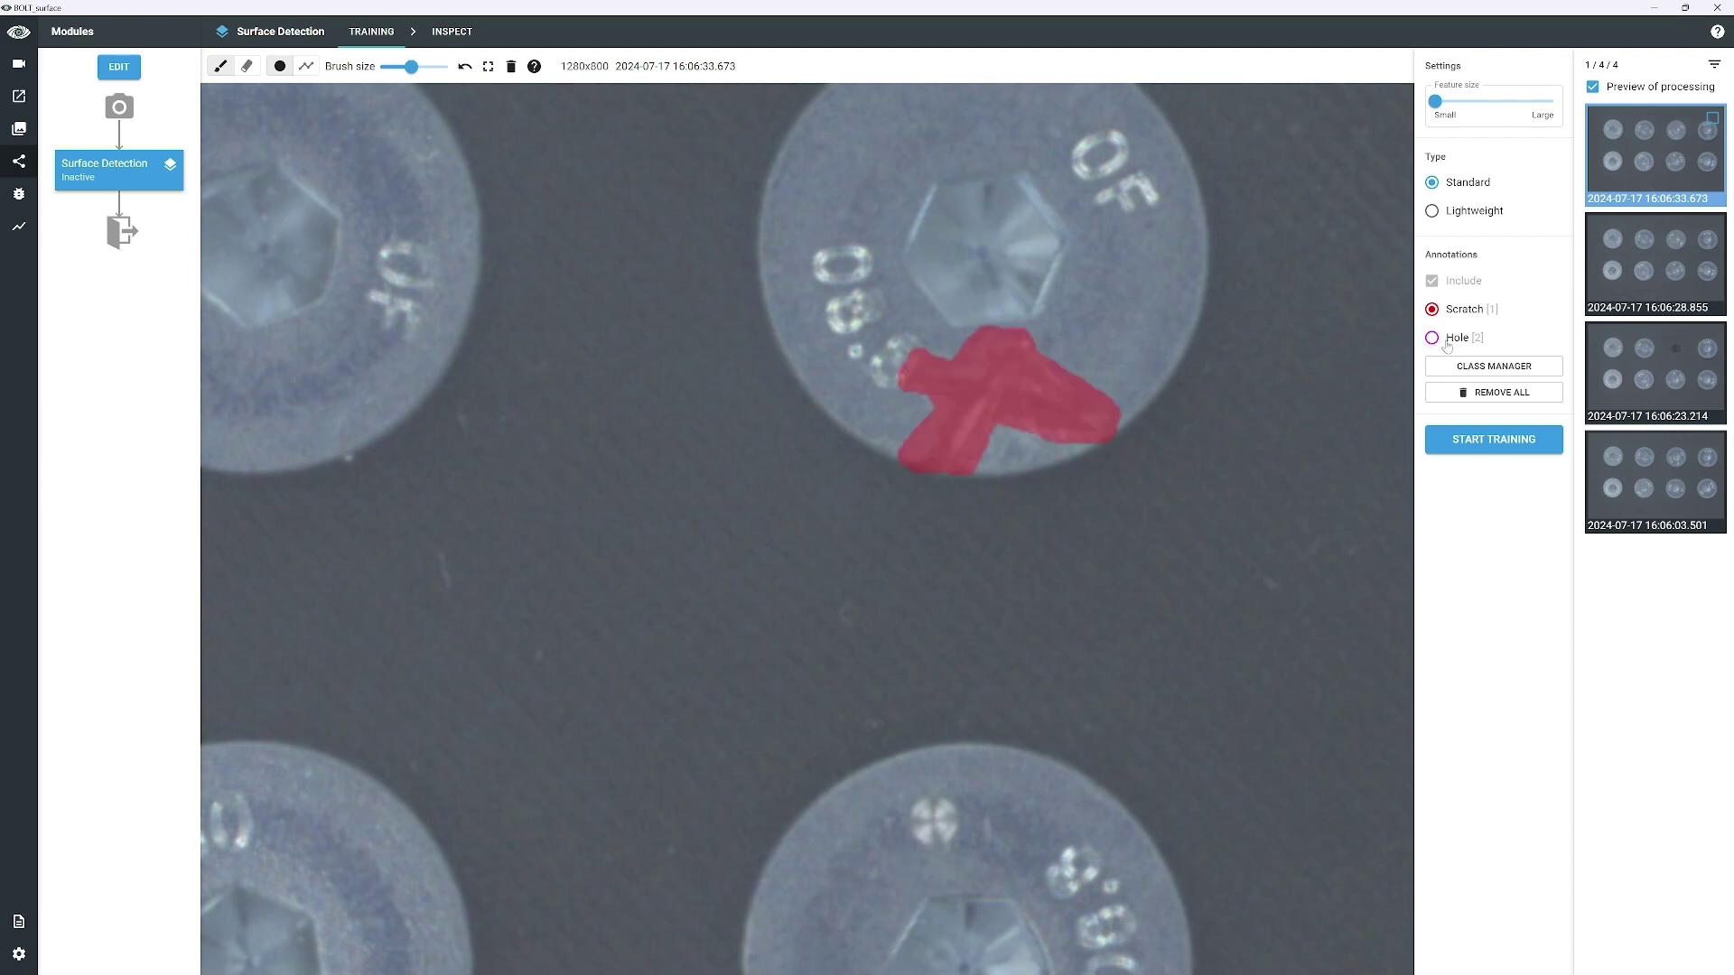
- Mark the small round spot on the third lower-row bolt as Hole, using the maximum brush size
click(1440, 341)
scroll(922, 807, down, 2)
scroll(929, 820, down, 2)
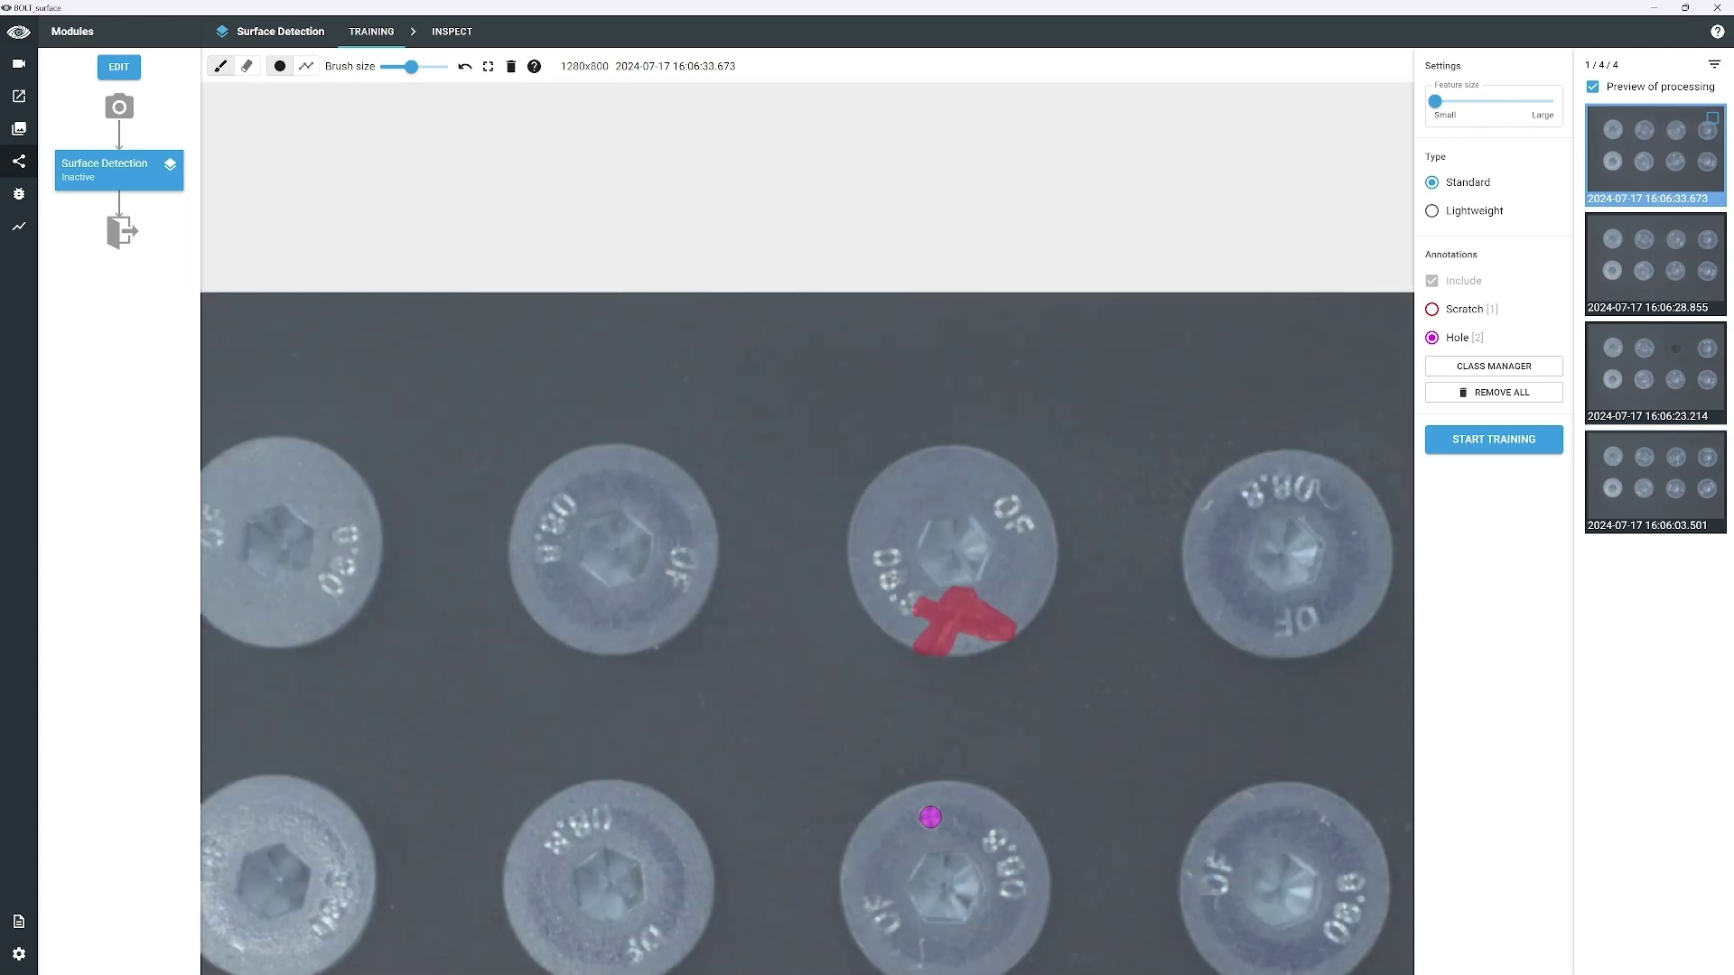
scroll(930, 817, up, 3)
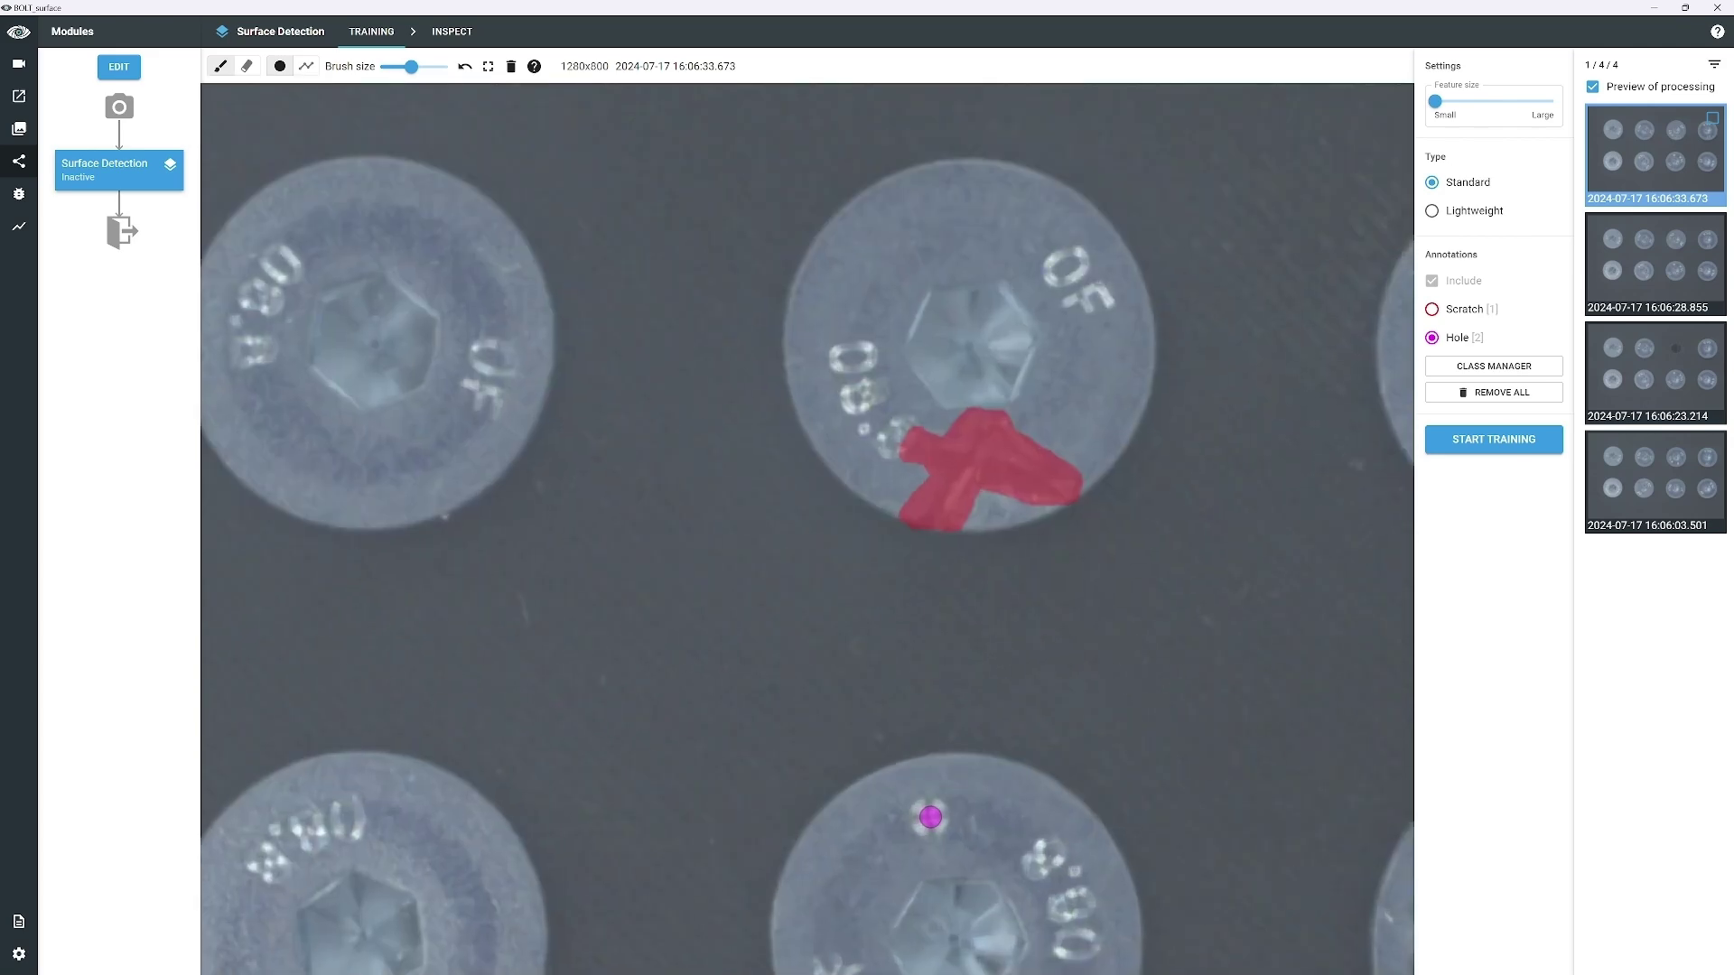
scroll(931, 818, down, 2)
scroll(929, 817, up, 6)
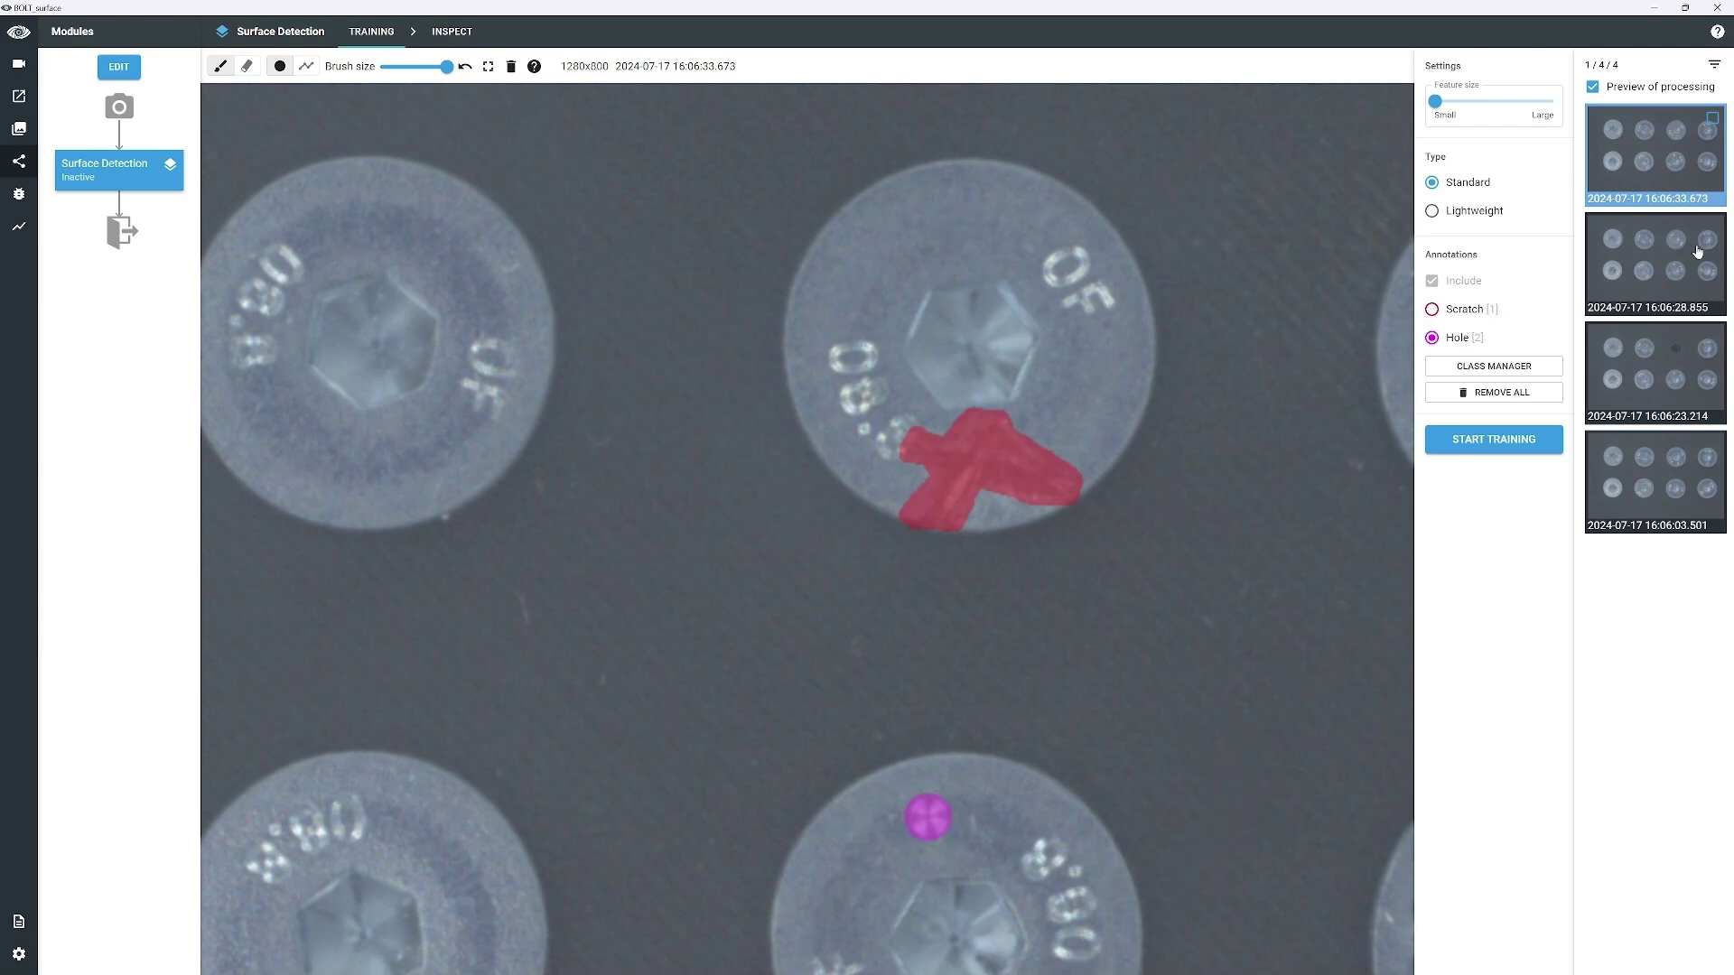
- In the 16:06:28.855 image, mark the small round spot on the third lower-row bolt as Hole
click(1698, 252)
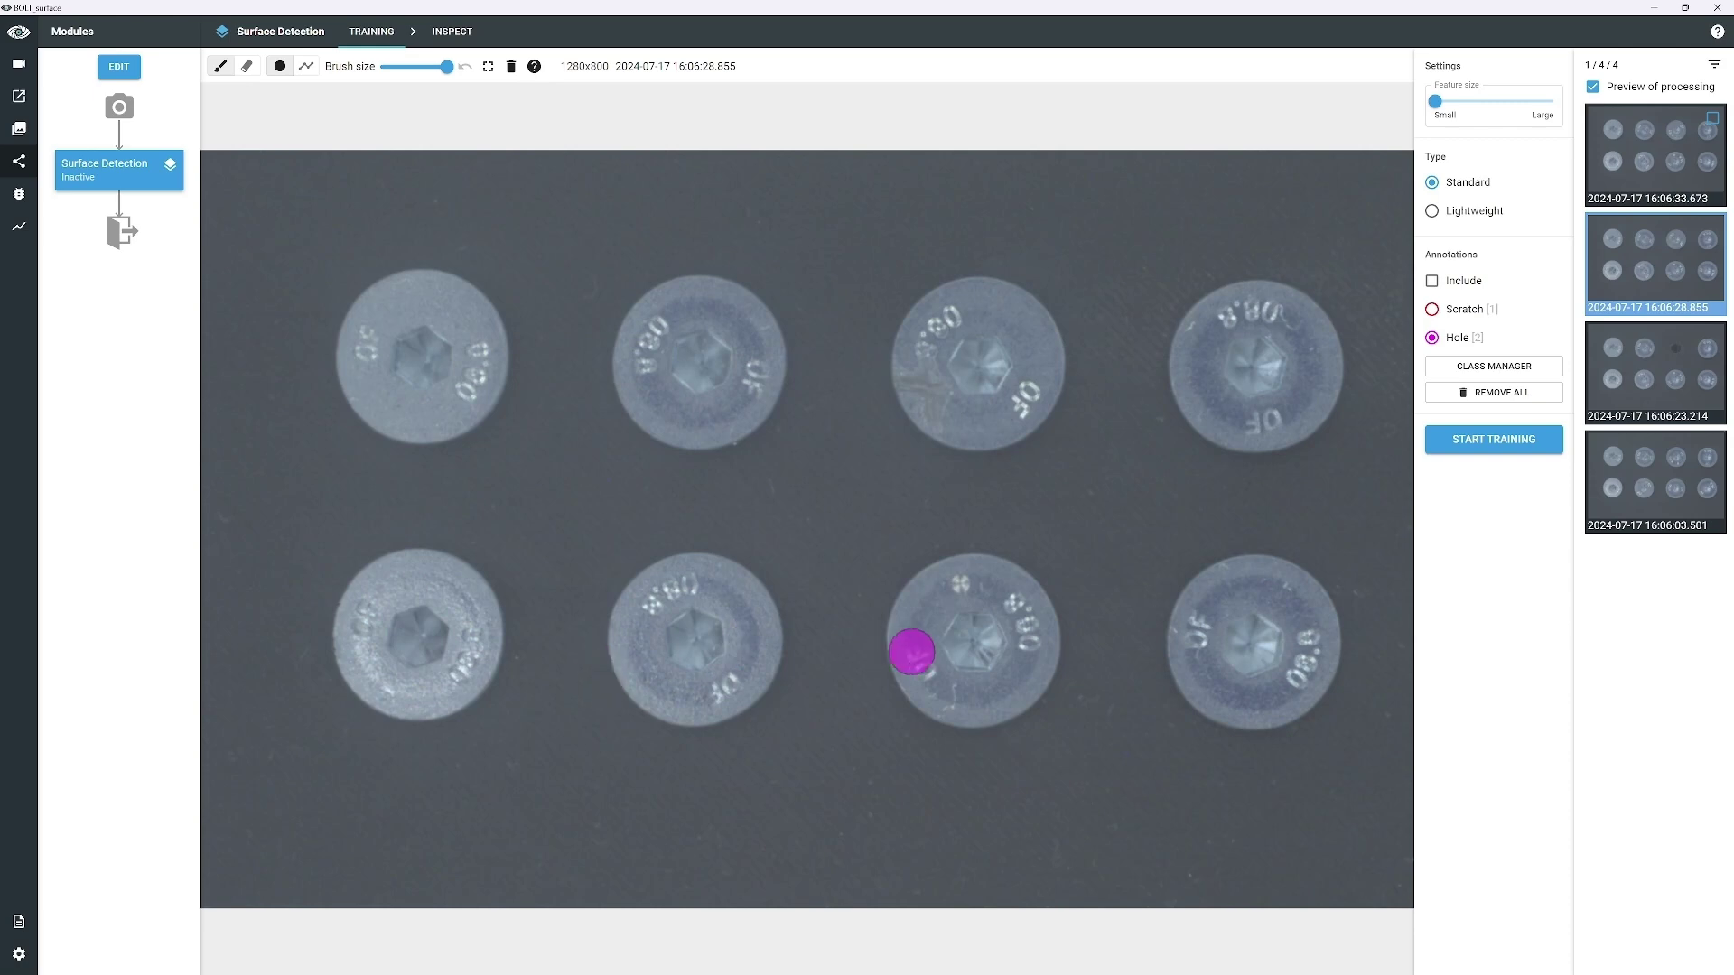
scroll(956, 619, up, 3)
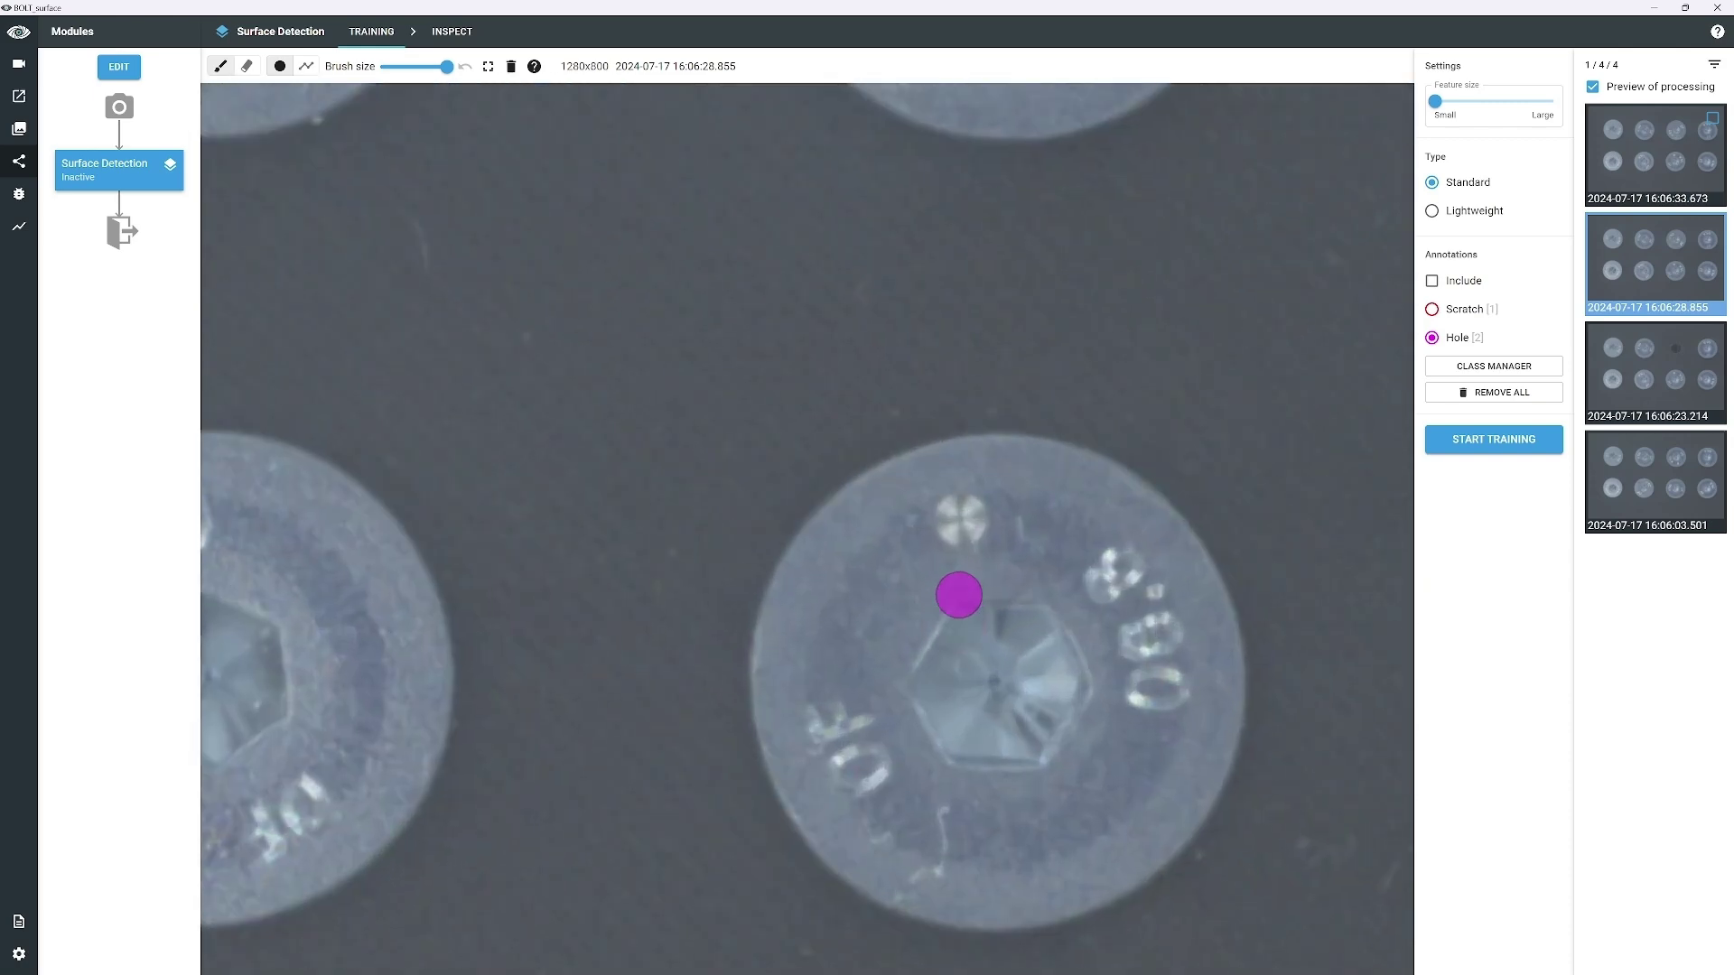
scroll(957, 517, down, 1)
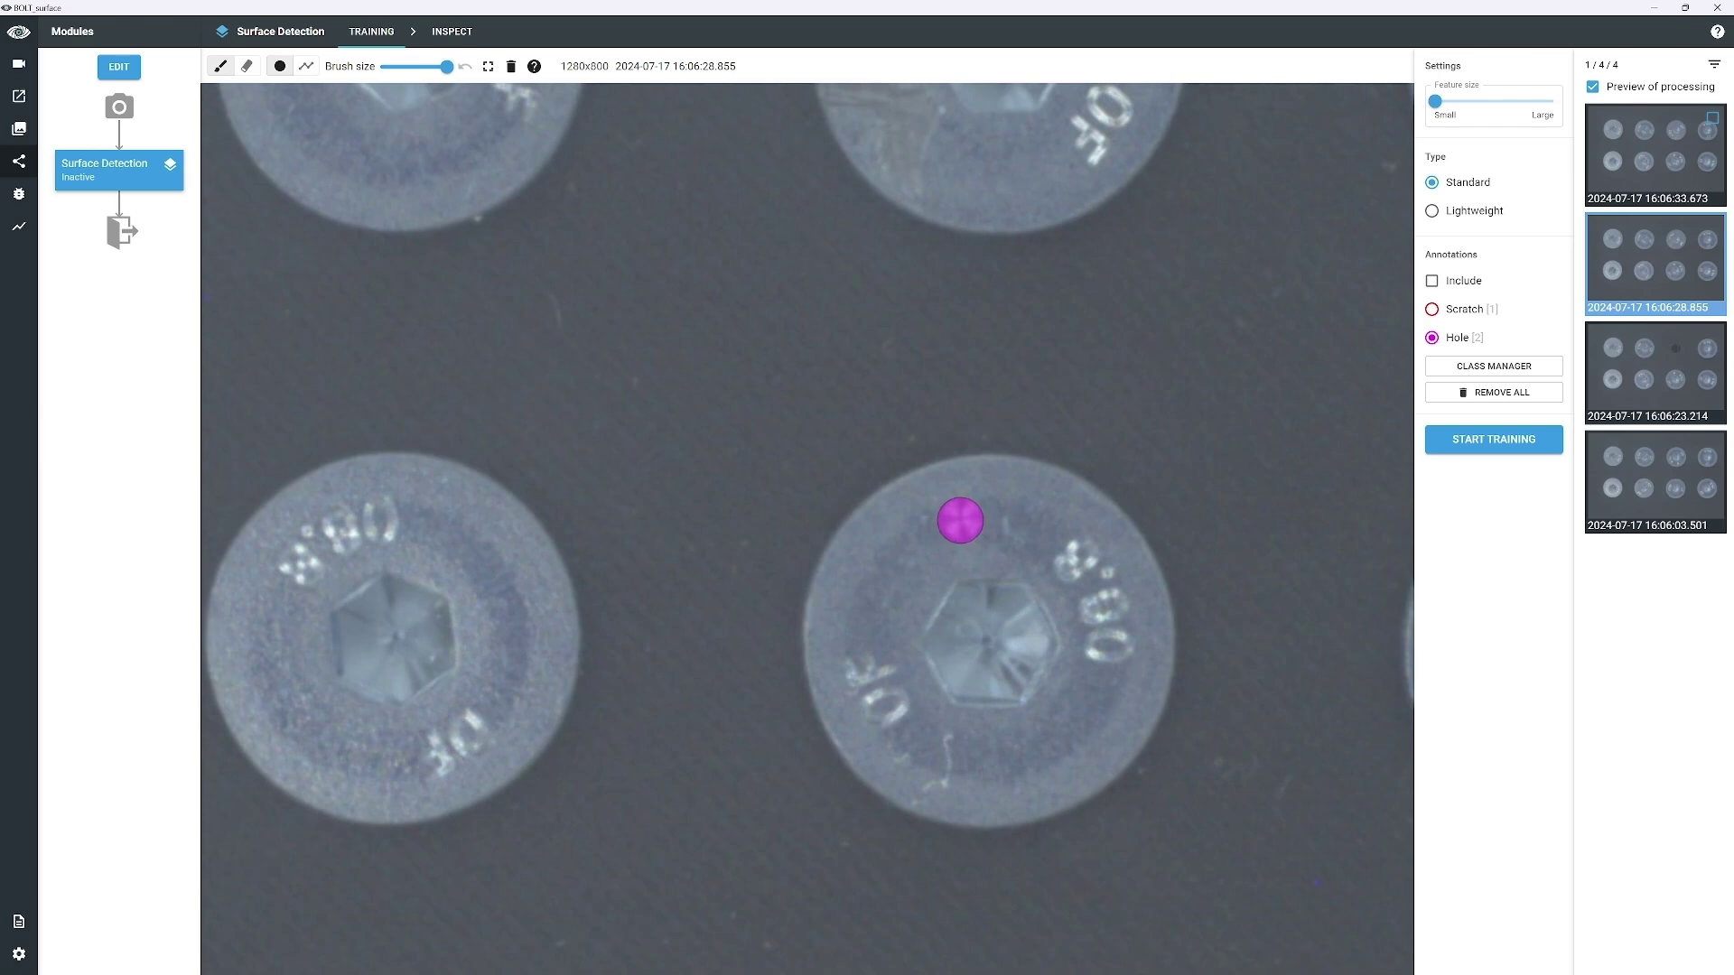
click(961, 521)
- Outline the scratched area of the third upper-row bolt with a closed polygon in the Scratch class
scroll(957, 271, up, 2)
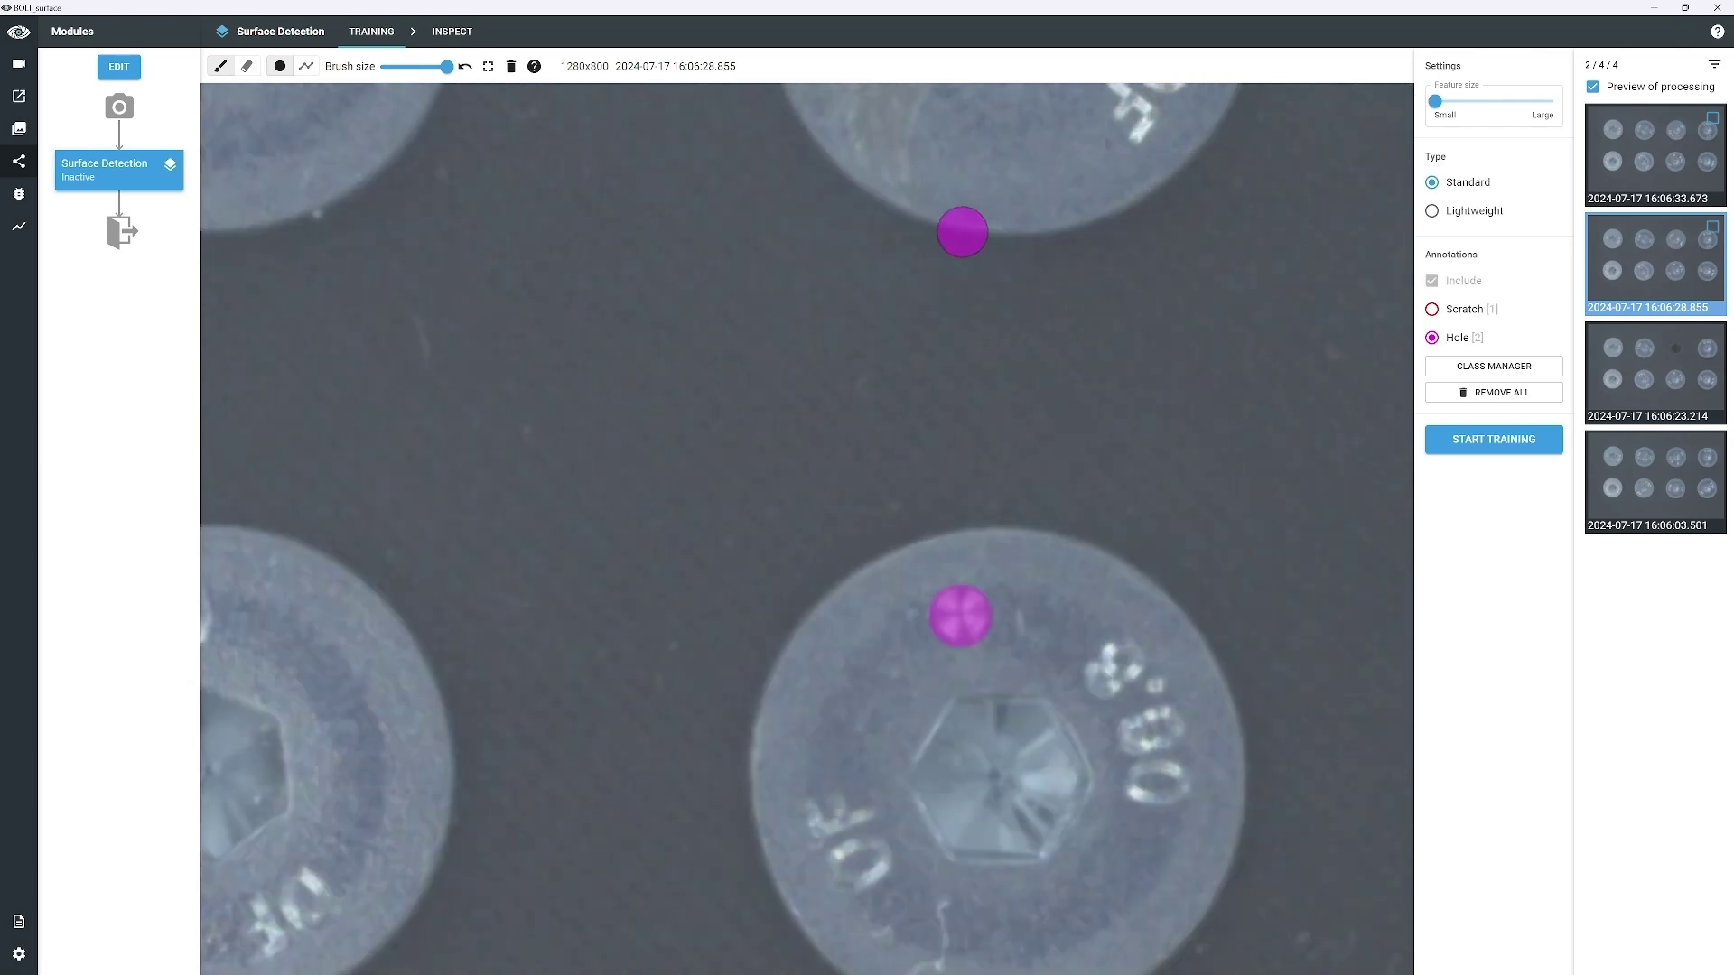
scroll(955, 372, up, 3)
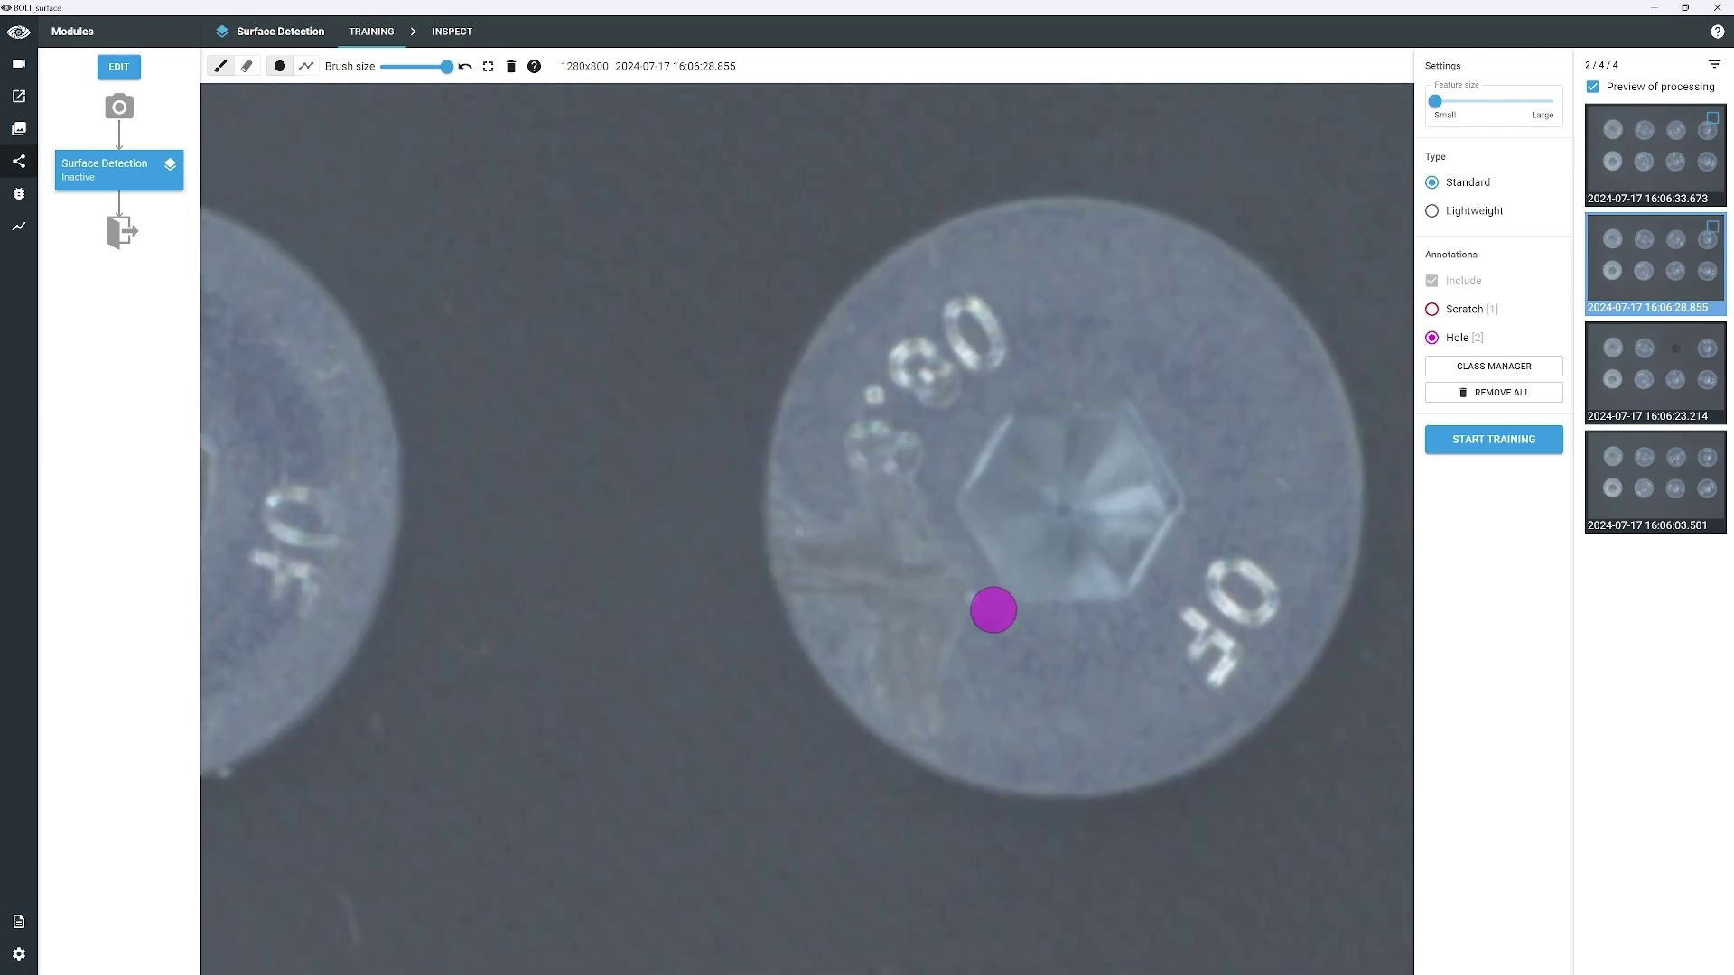
click(1429, 309)
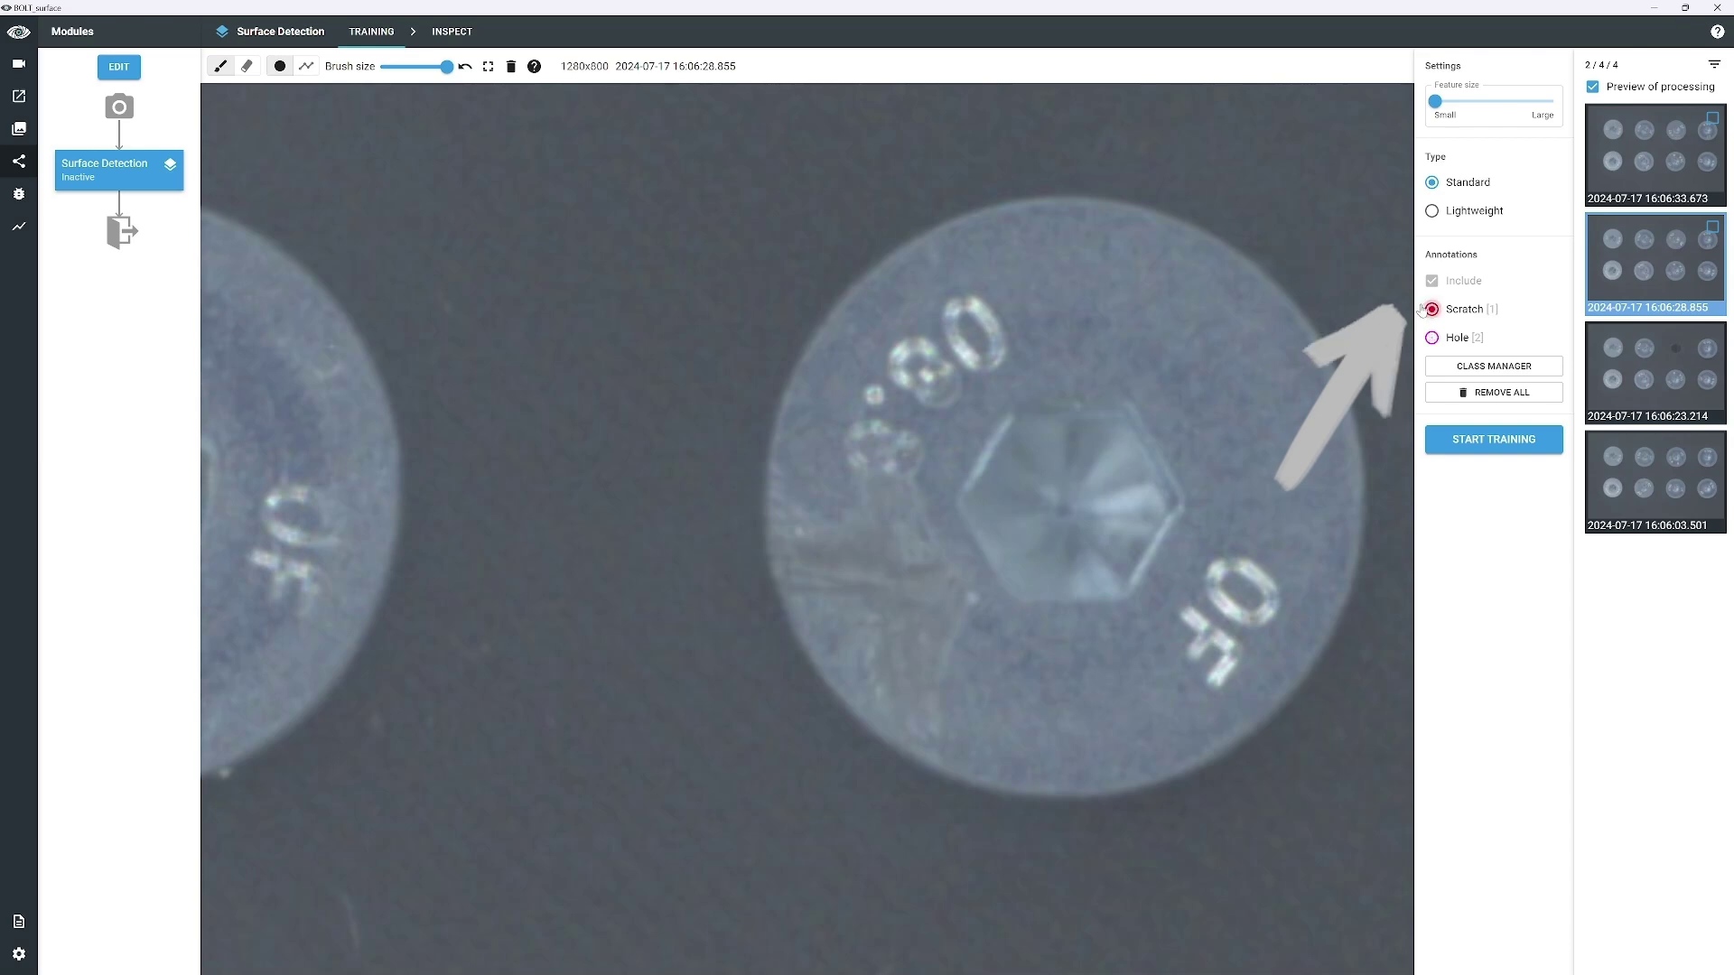
click(308, 69)
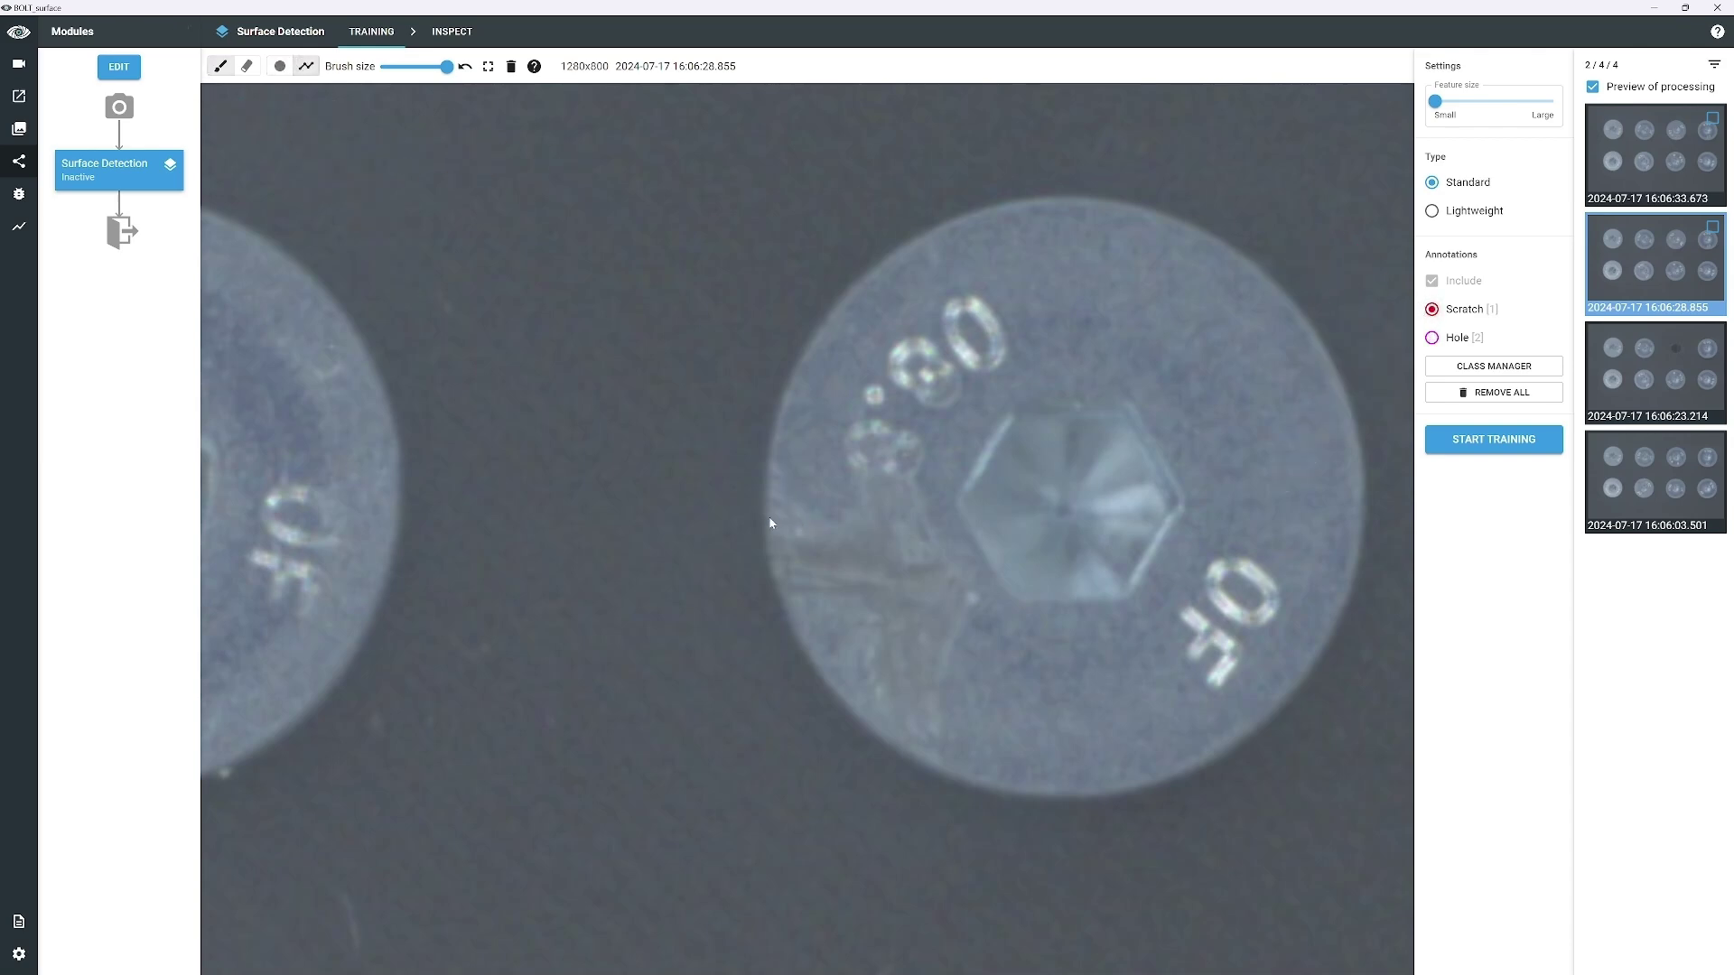
click(863, 520)
click(854, 467)
click(913, 480)
click(977, 595)
click(953, 774)
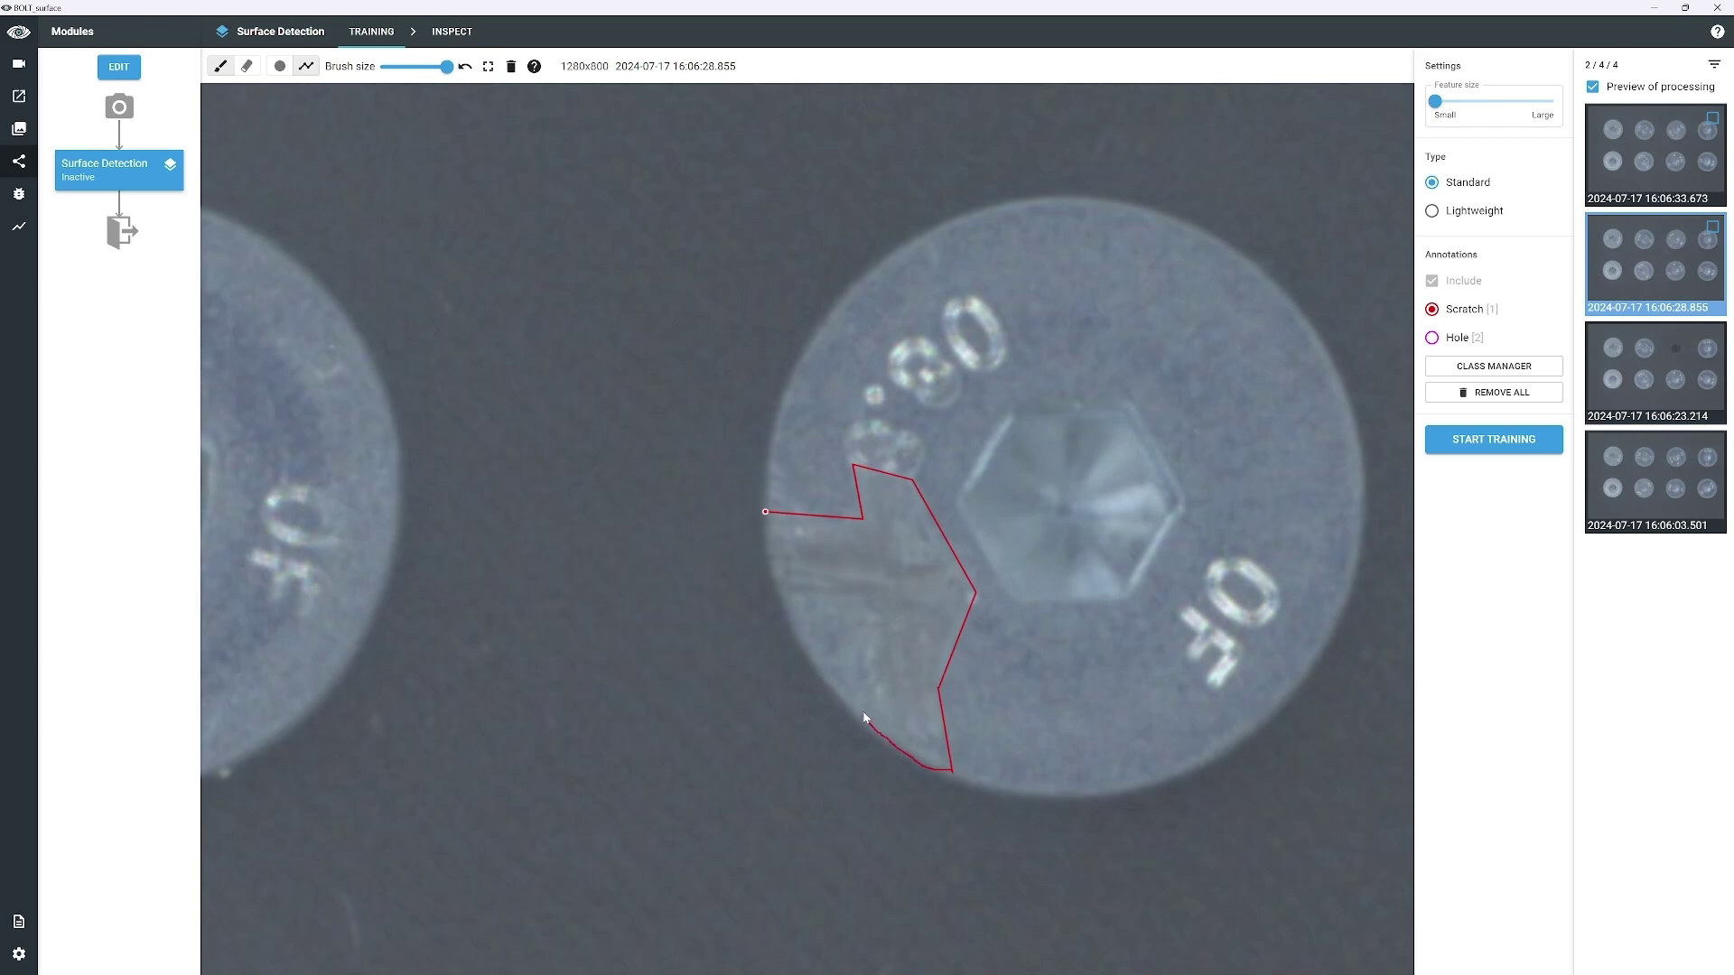
click(864, 600)
click(765, 513)
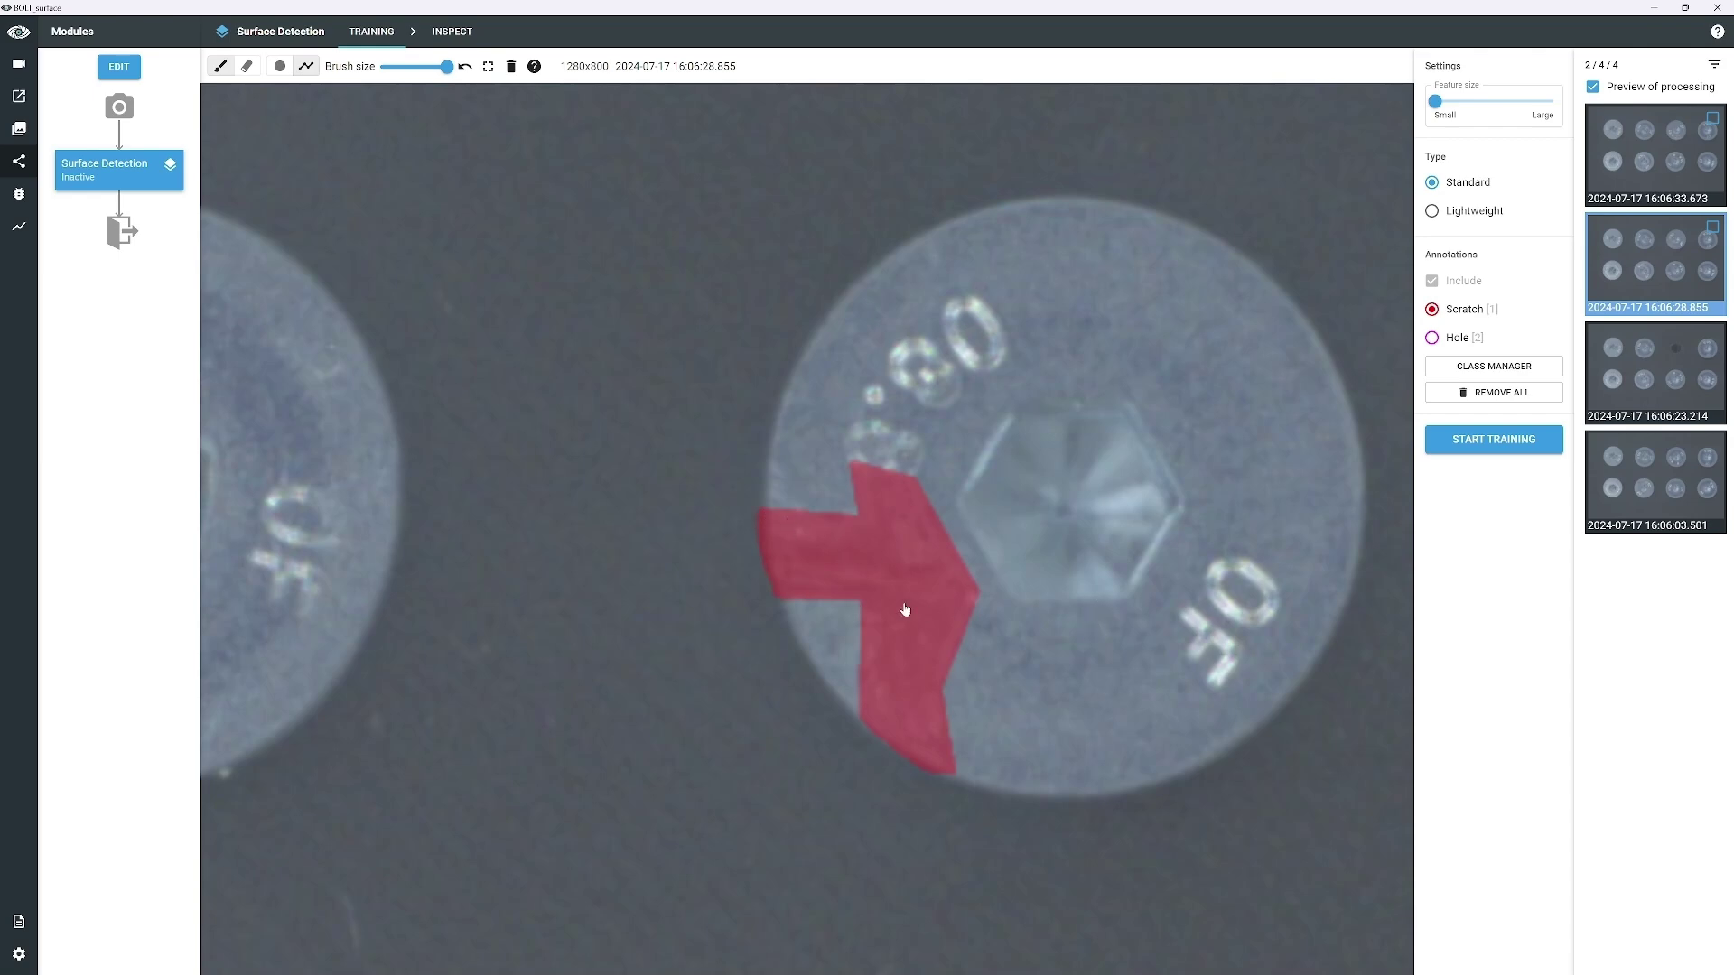
- In the 16:06:23.214 image, mark the small round spot on the third lower-row bolt as Hole with the circular brush
scroll(905, 609, down, 2)
scroll(900, 626, down, 3)
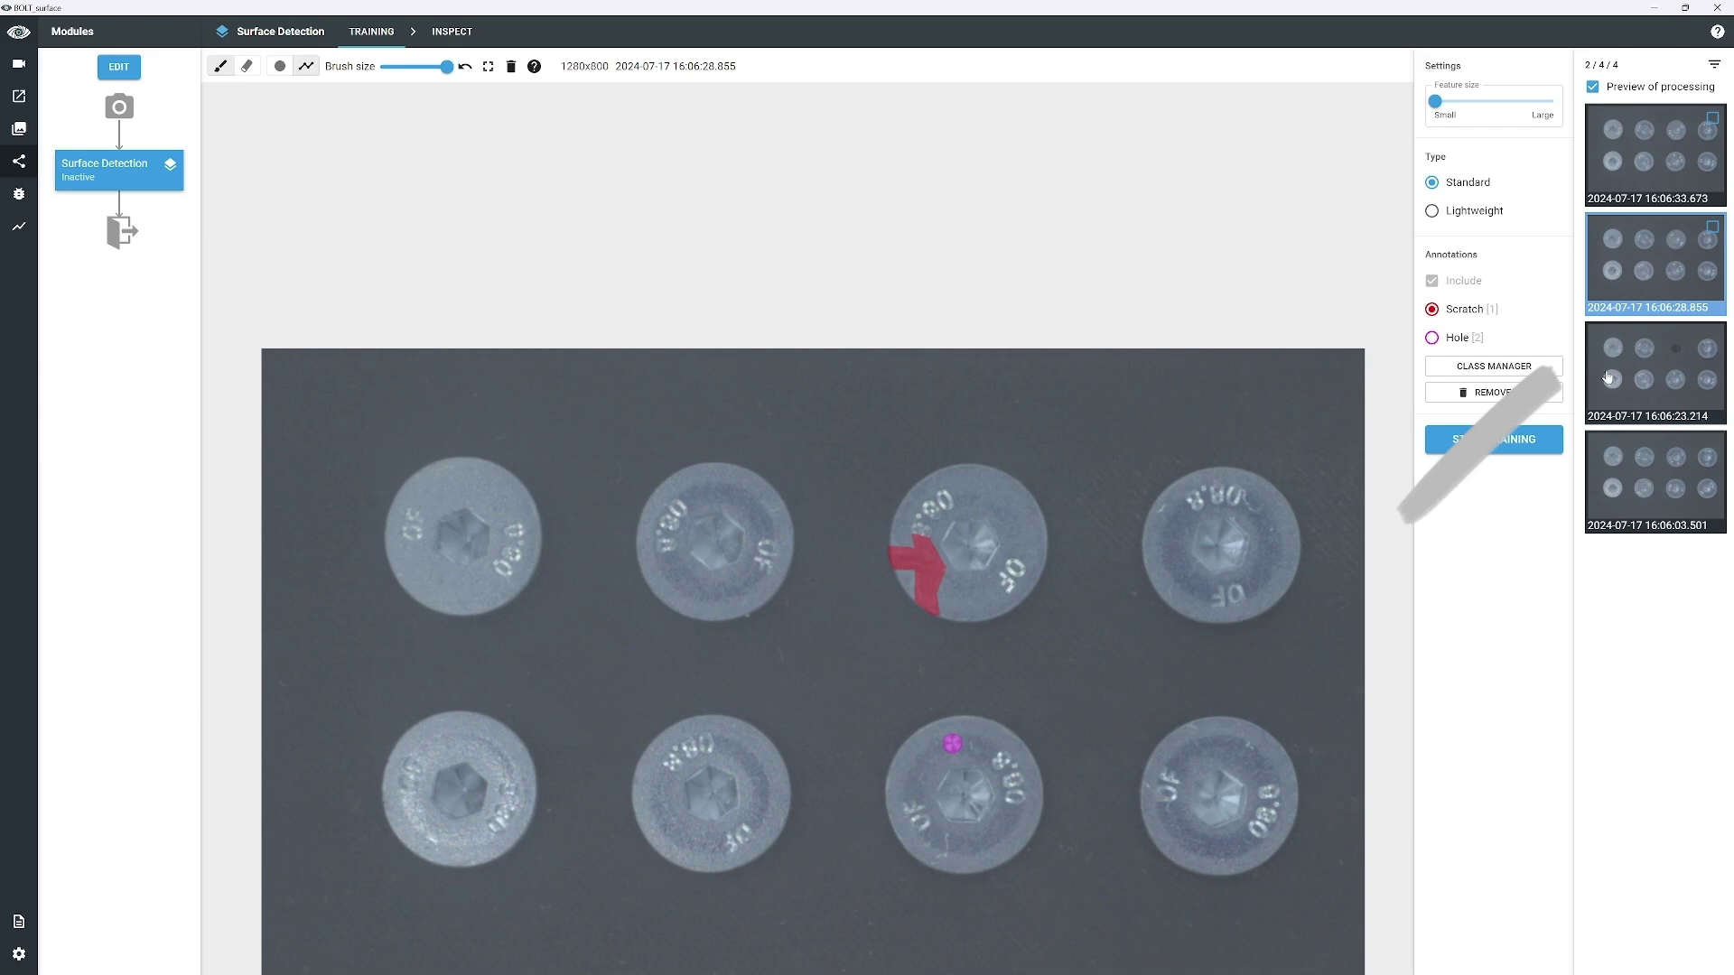
click(1643, 375)
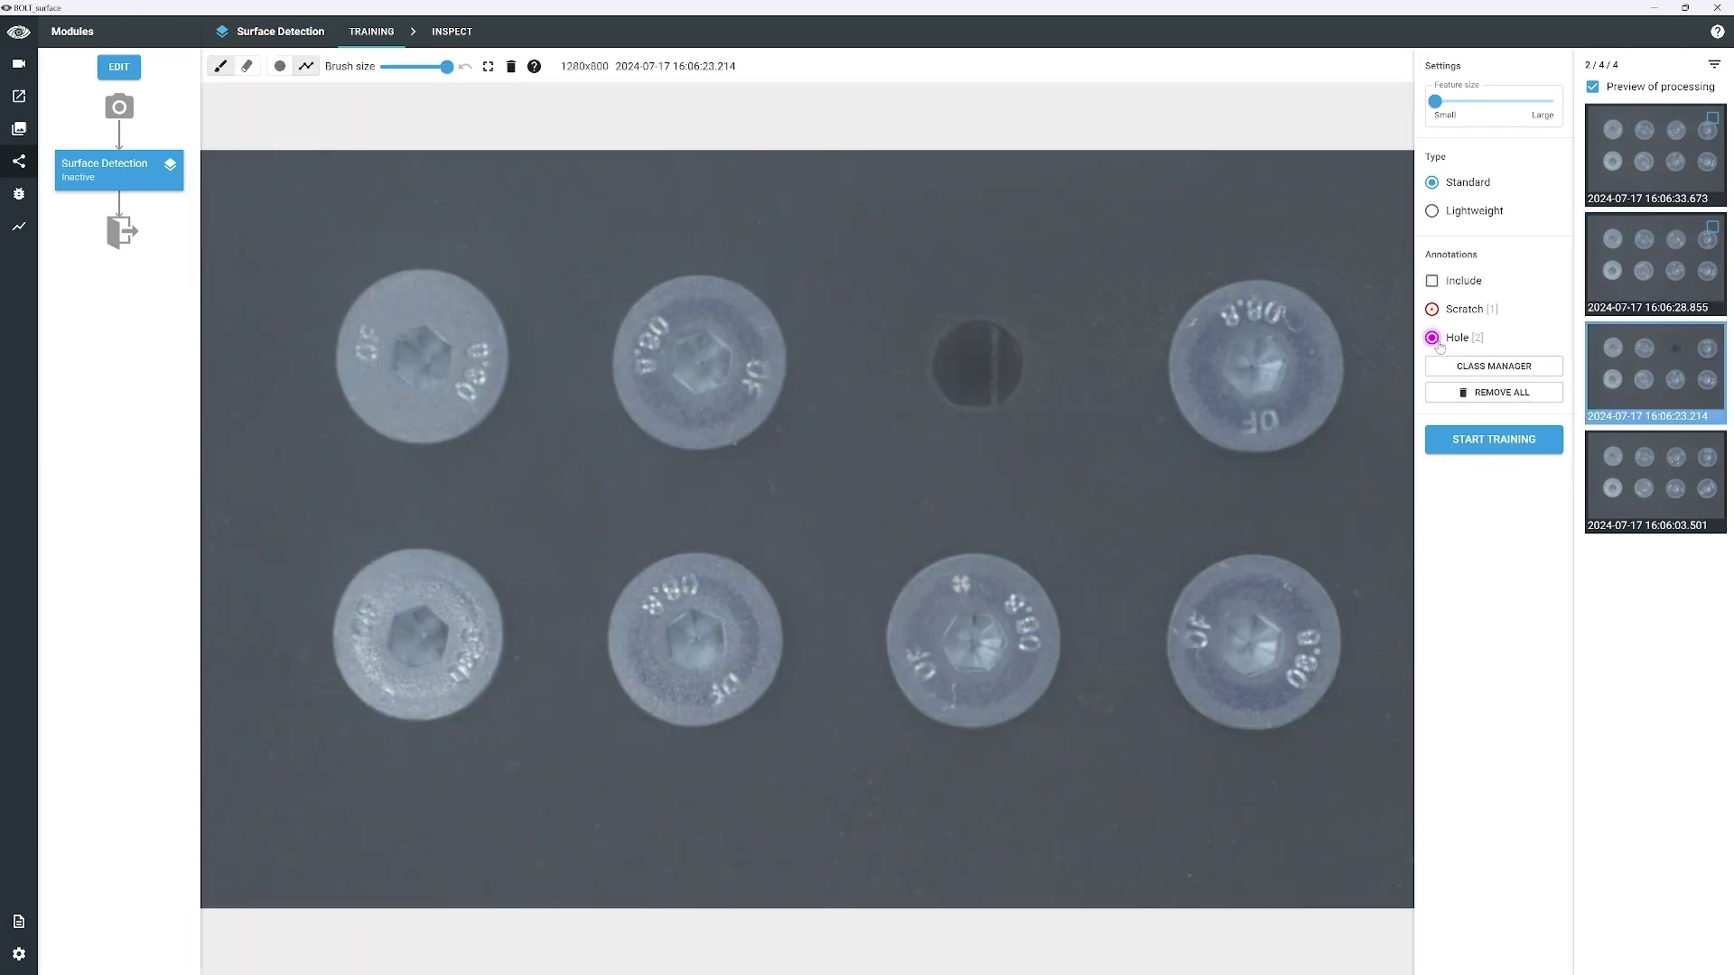
scroll(982, 616, up, 3)
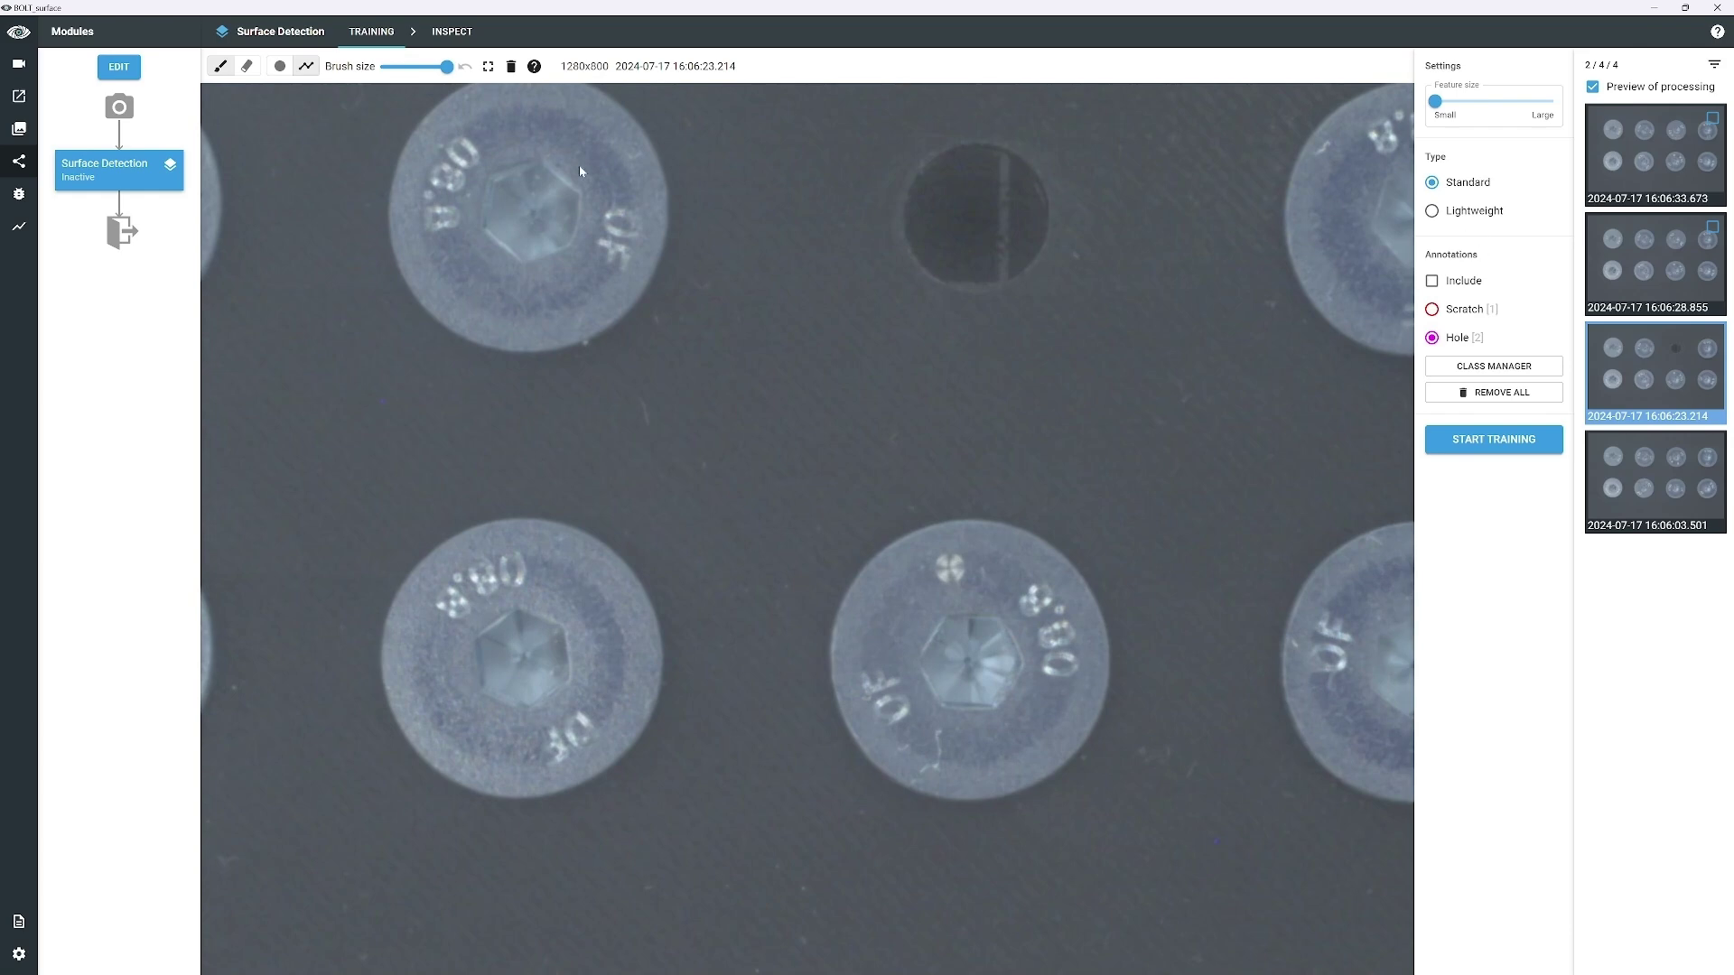
click(282, 68)
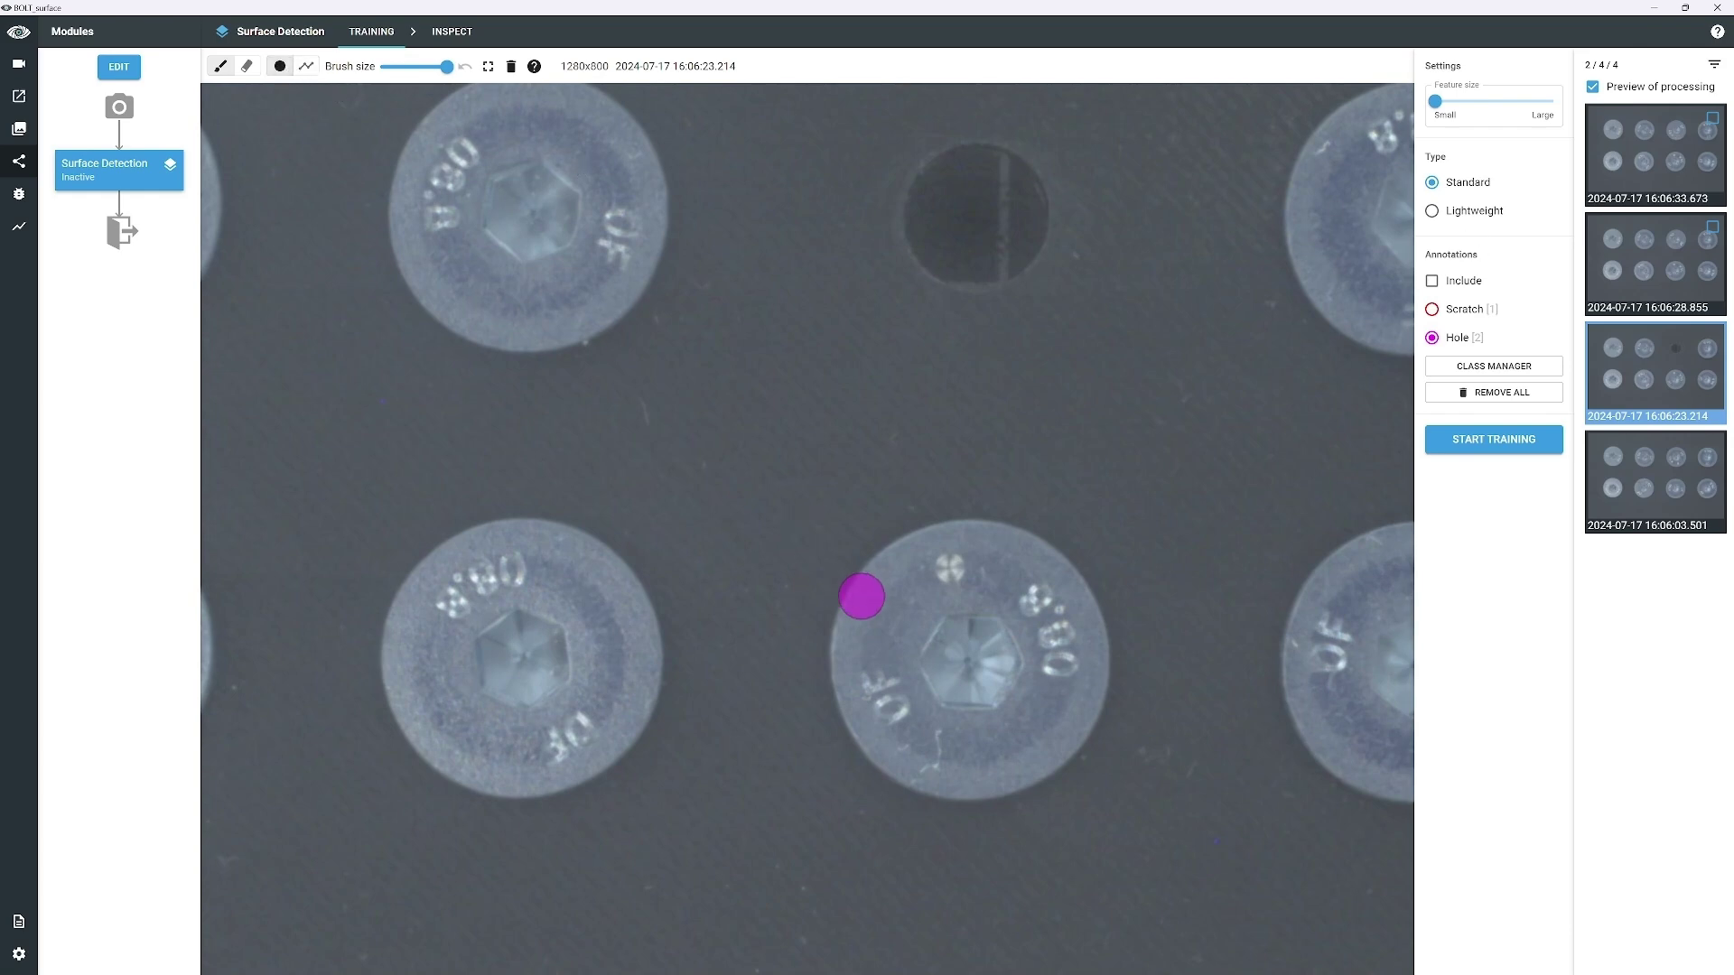
click(948, 567)
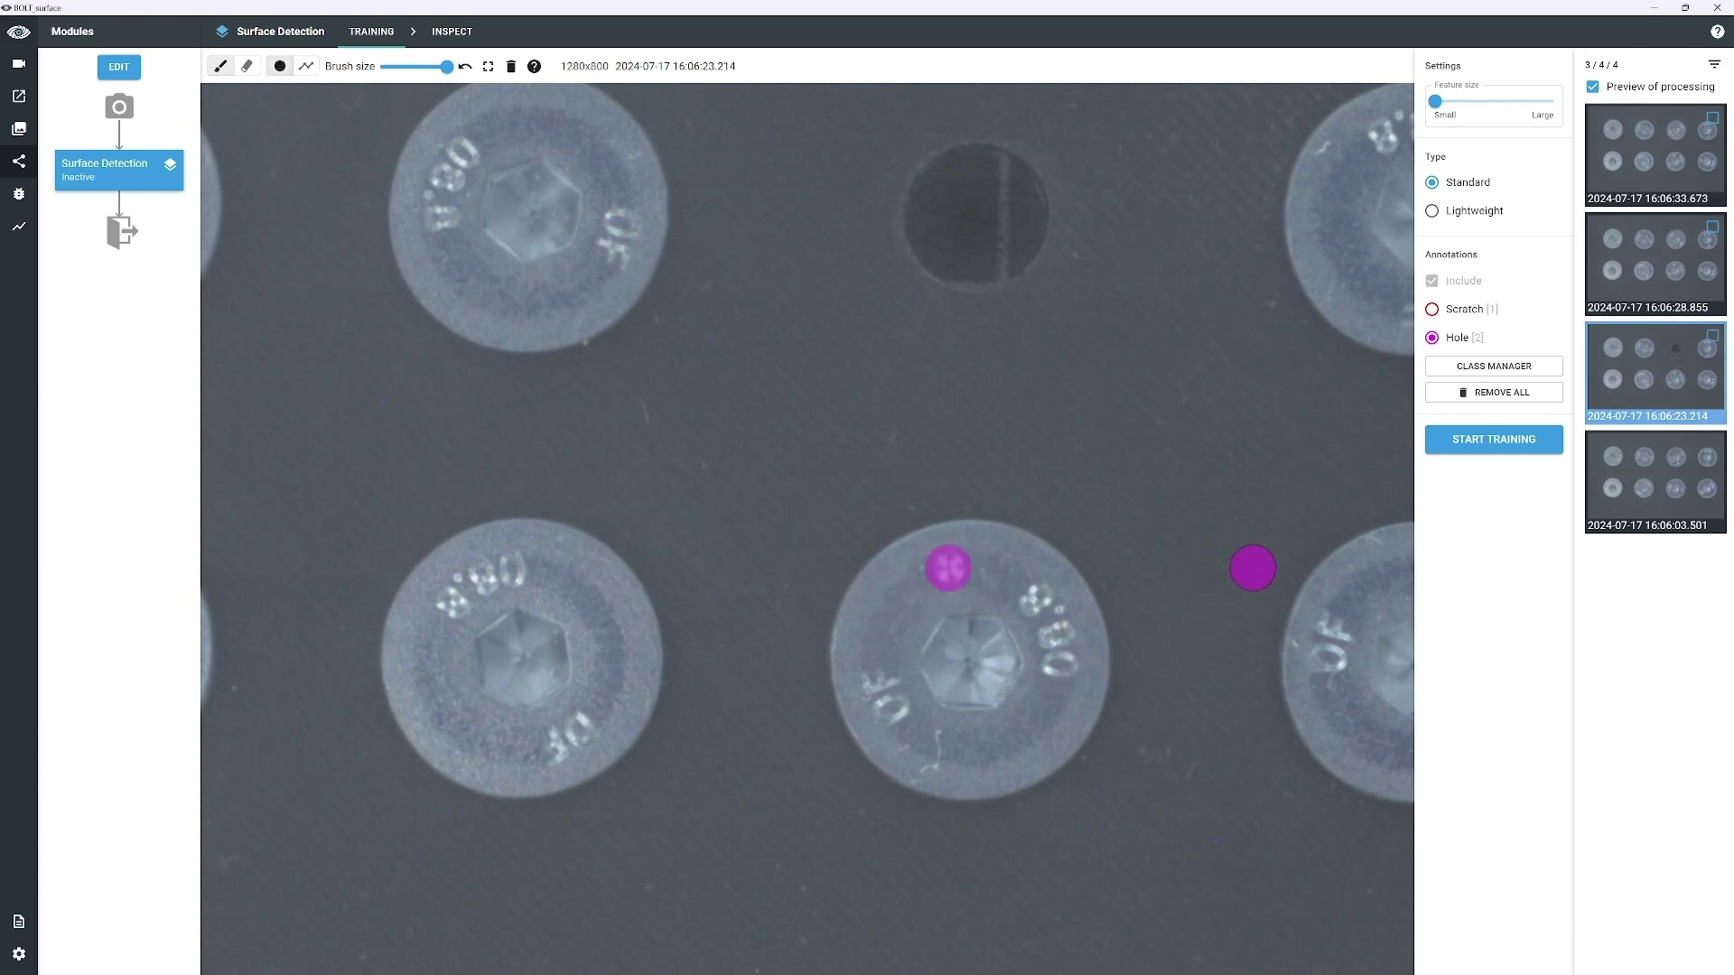
- Erase the excess around the Hole annotation so it fits tightly to the round spot on the third lower-row bolt
scroll(921, 546, up, 3)
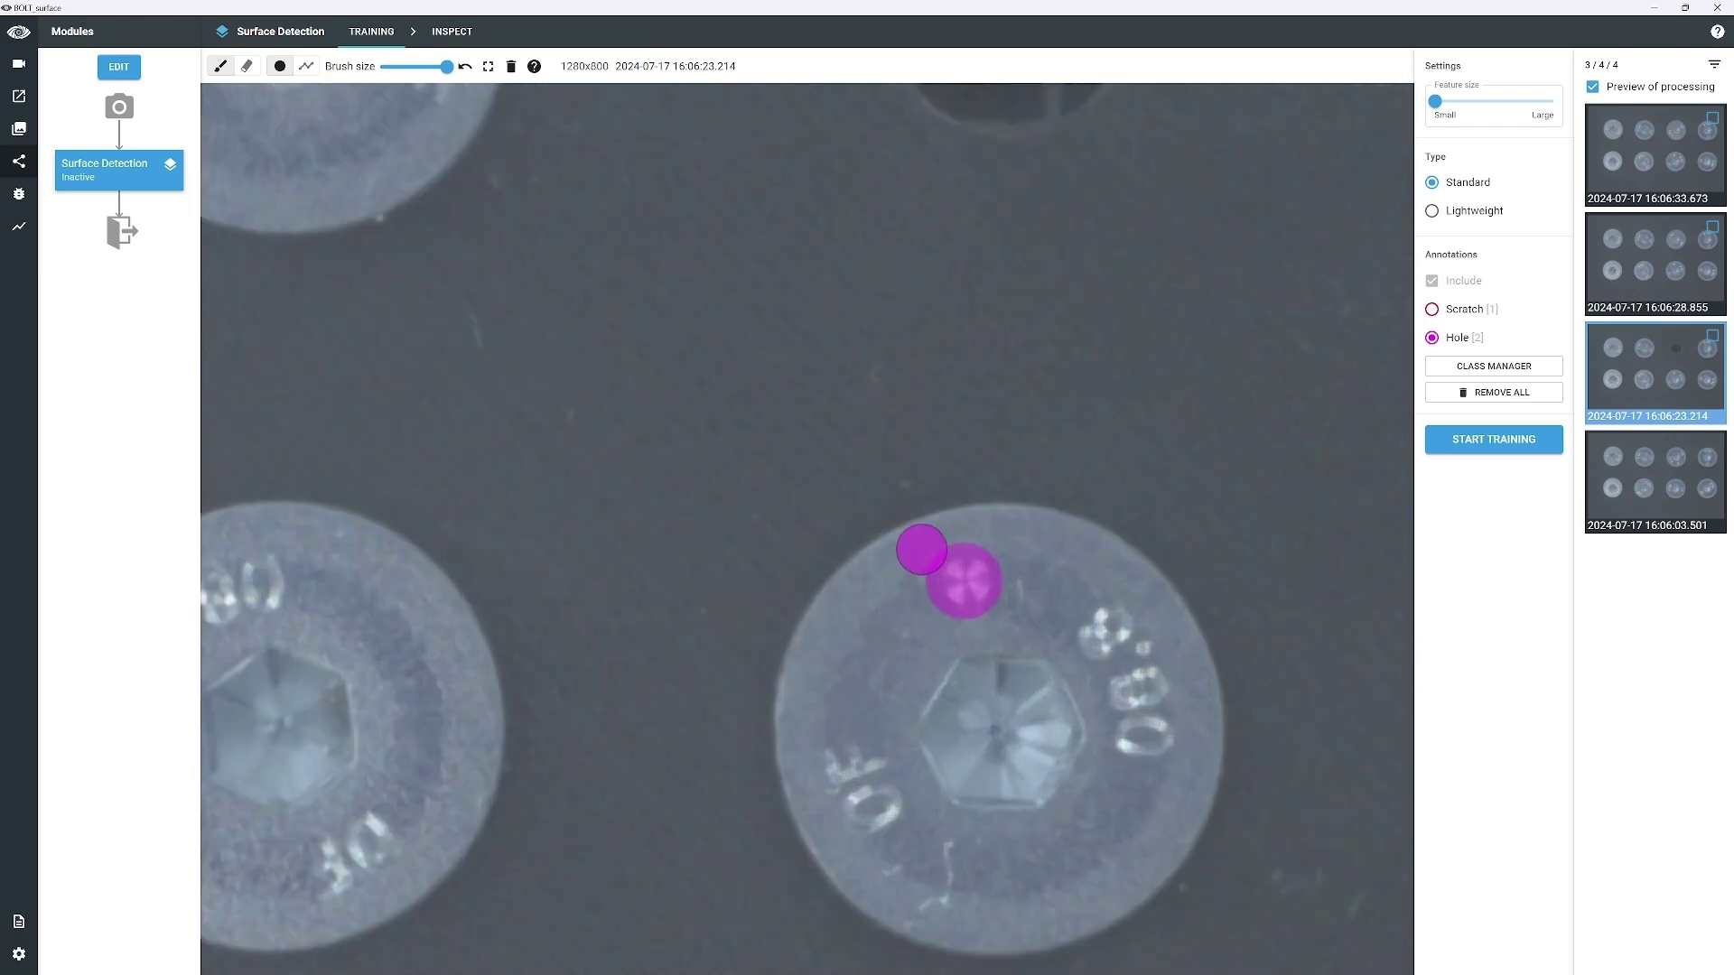
click(247, 66)
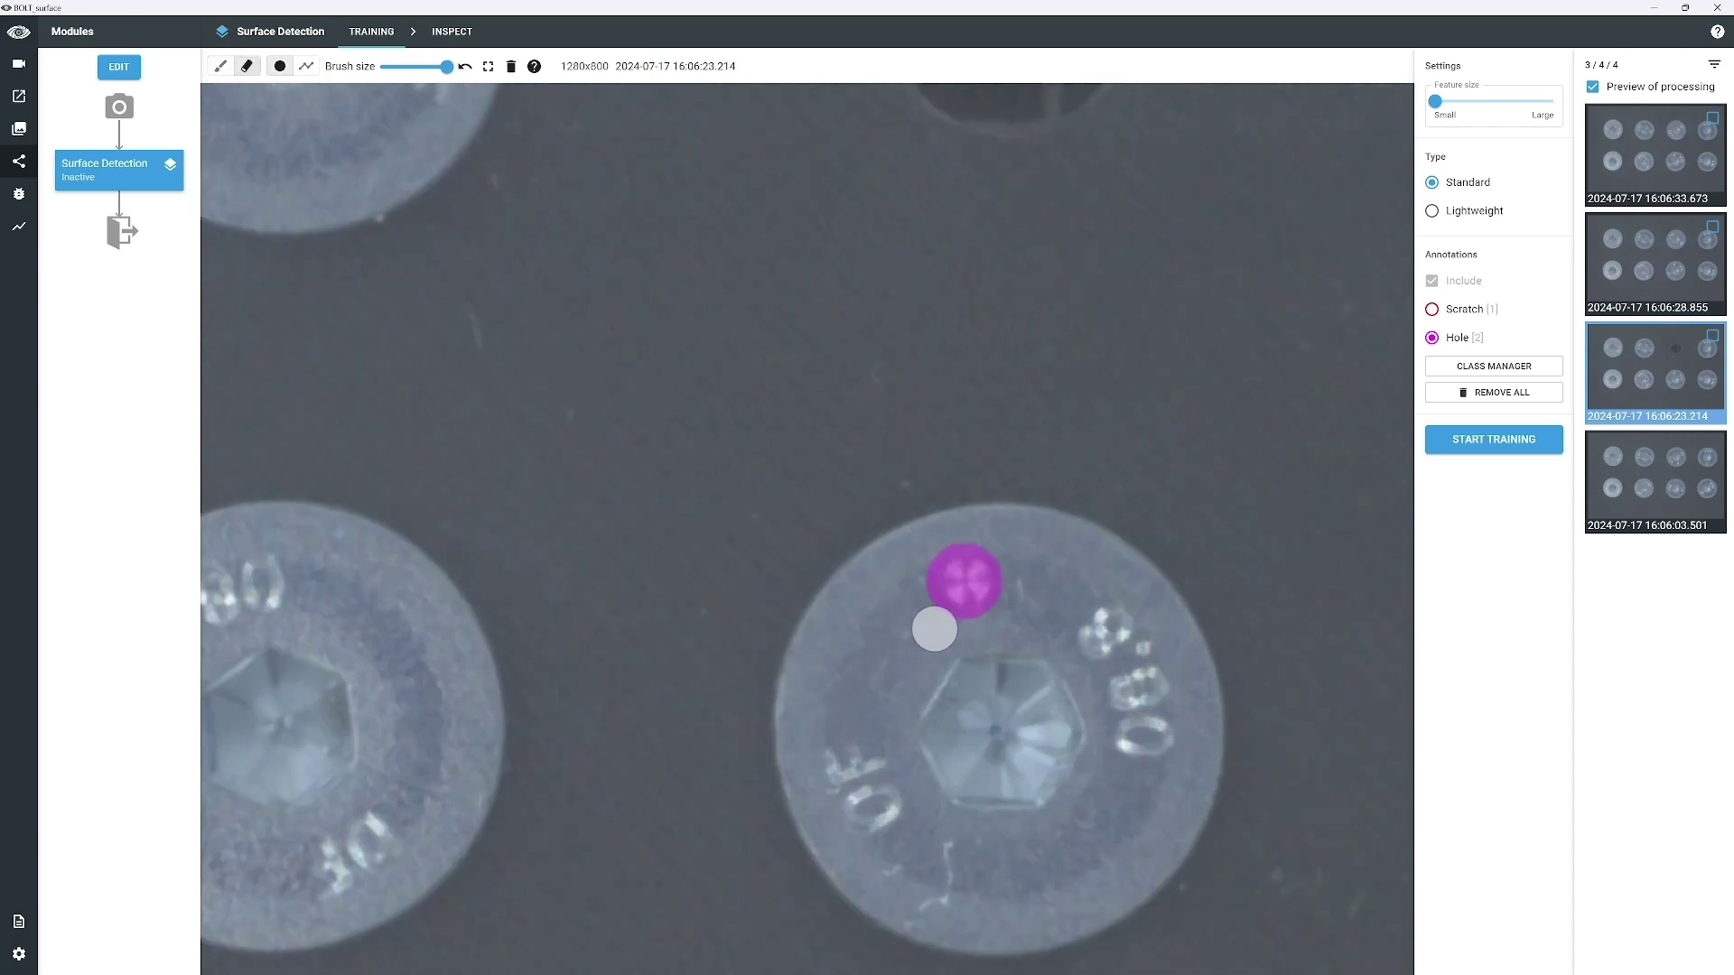
mouse_move(931, 630)
mouse_down()
mouse_move(910, 592)
mouse_move(918, 557)
mouse_move(952, 534)
mouse_move(1006, 545)
mouse_move(1018, 578)
mouse_move(1002, 624)
mouse_up()
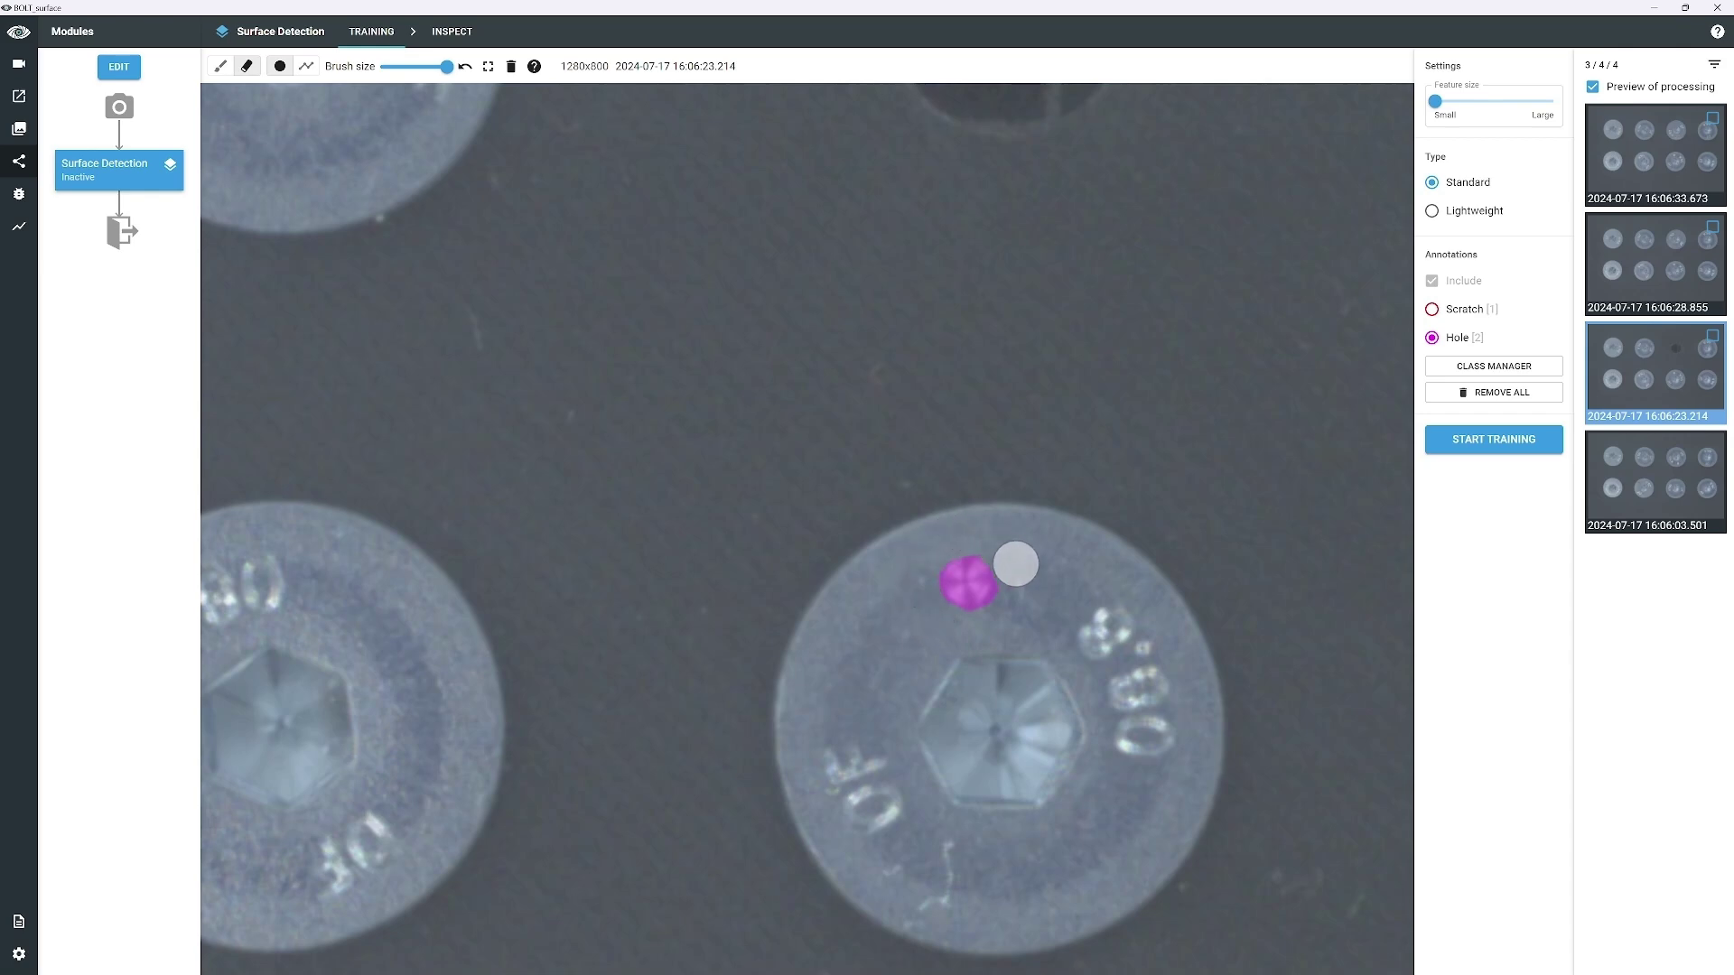
scroll(974, 614, up, 2)
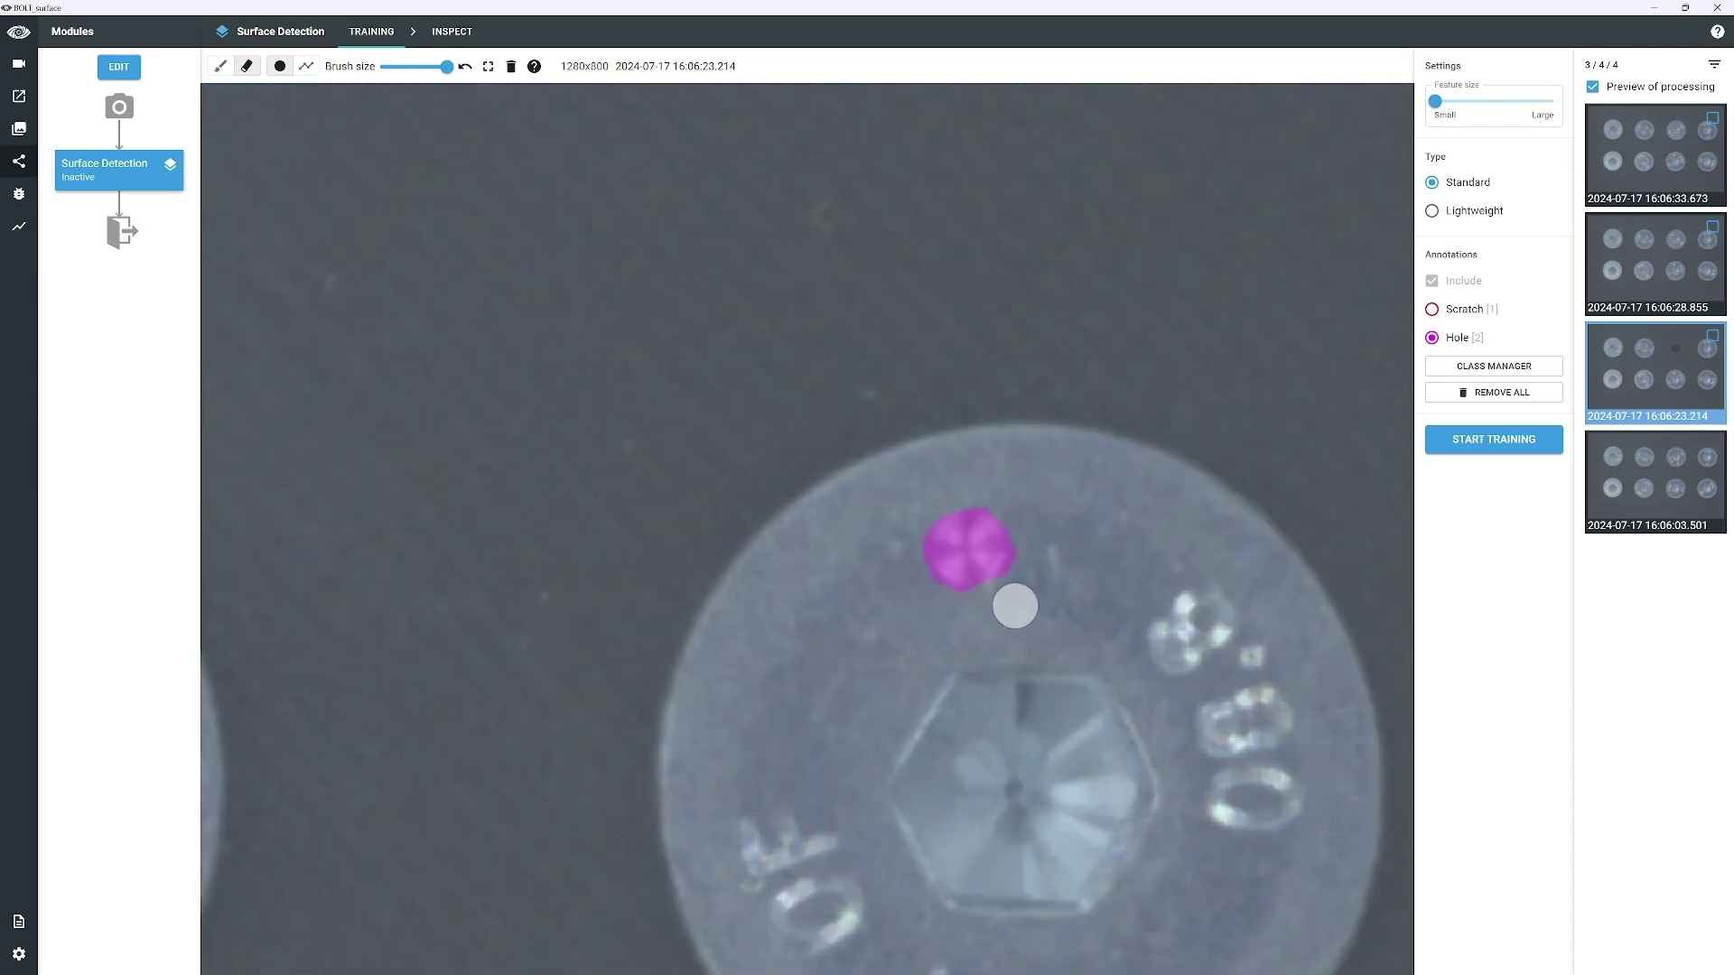
scroll(1012, 601, up, 2)
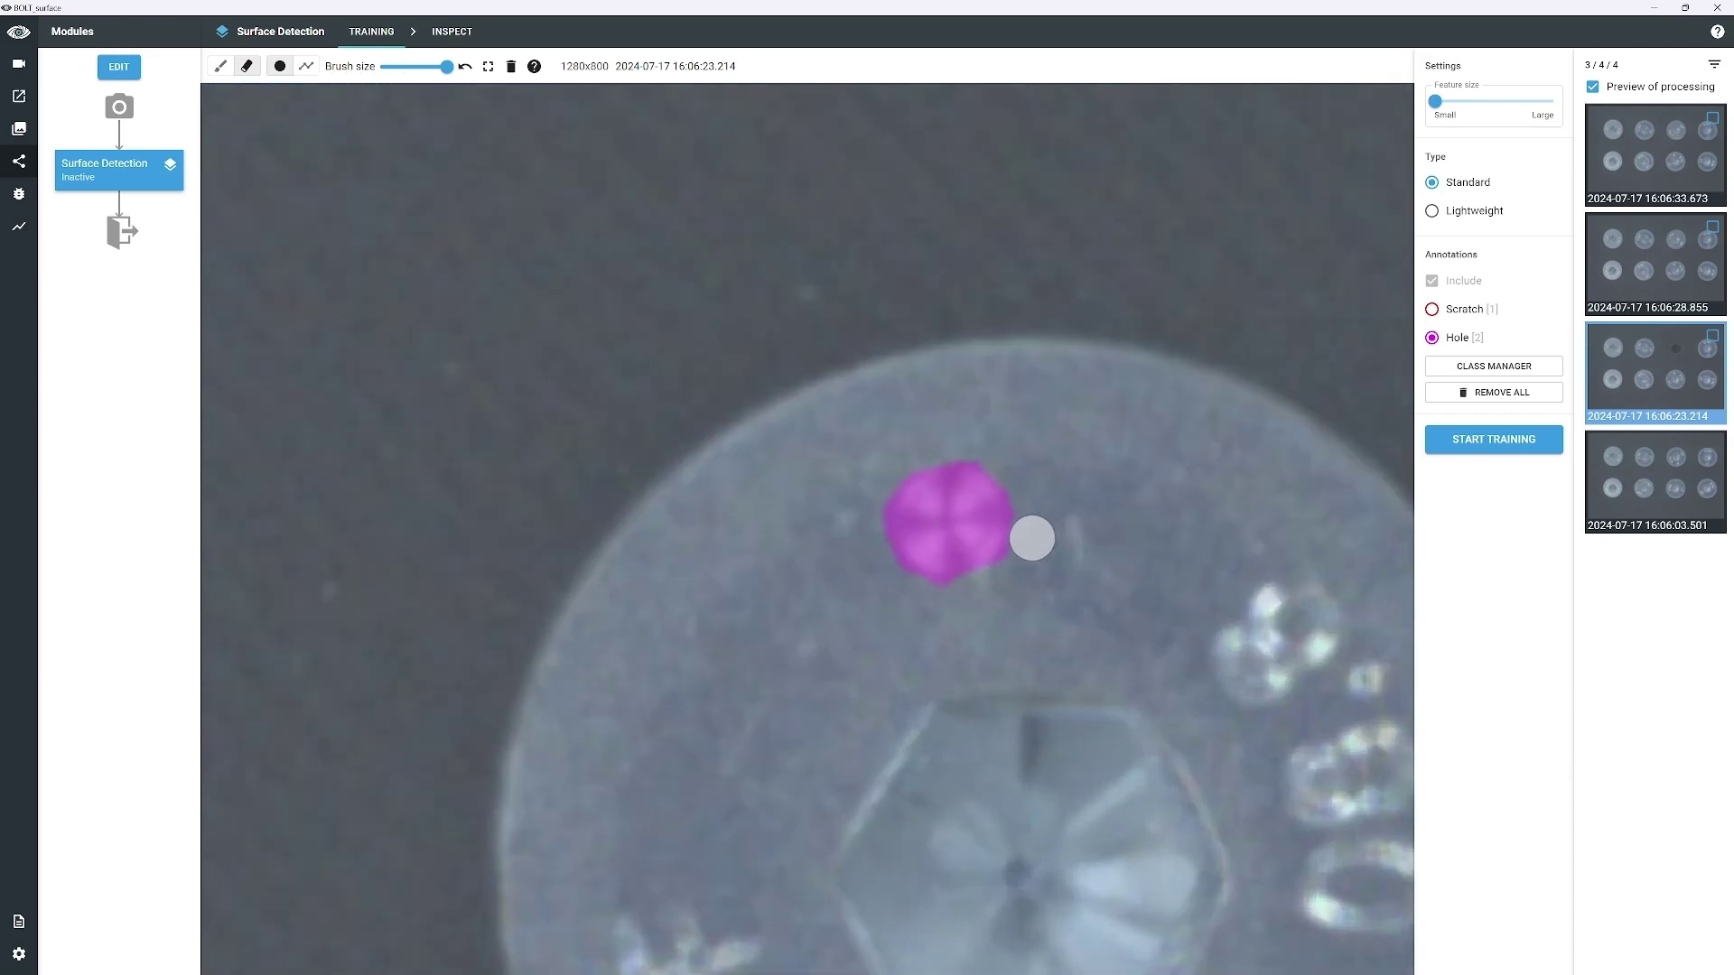
scroll(832, 383, down, 2)
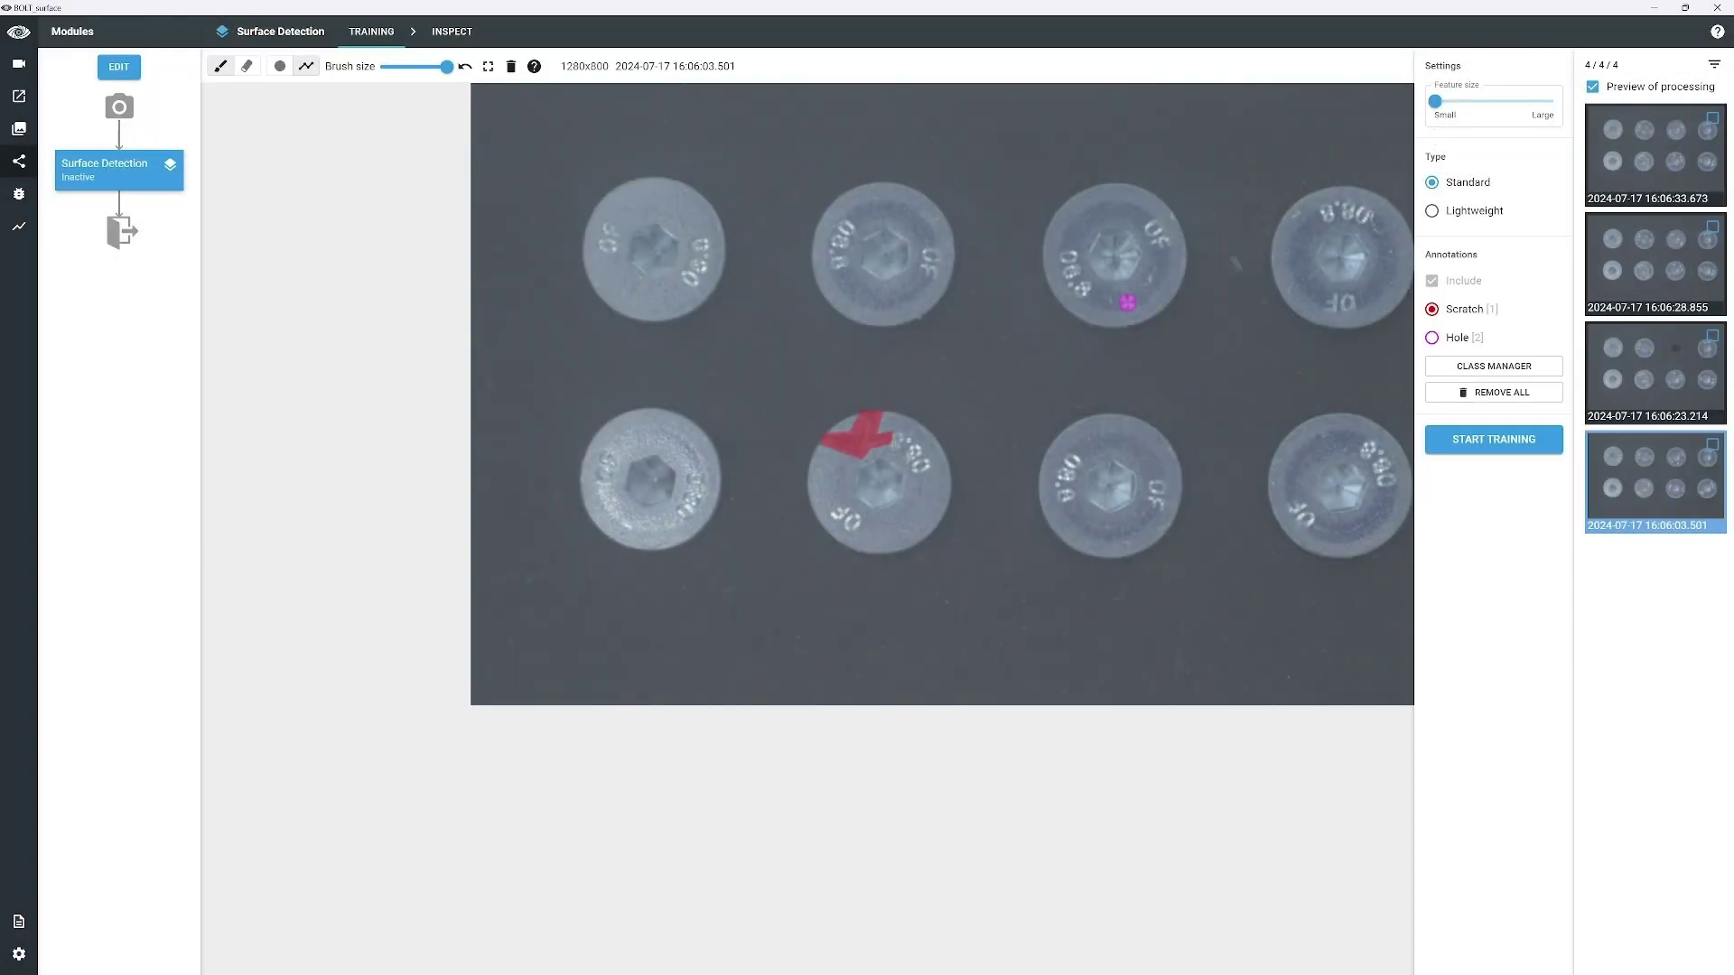
- Train Model 1 with the smallest feature size and brightness, contrast and saturation resistance at 0, and finish the training
click(1438, 103)
mouse_move(1438, 102)
mouse_down()
mouse_move(1561, 100)
mouse_move(1425, 110)
mouse_up()
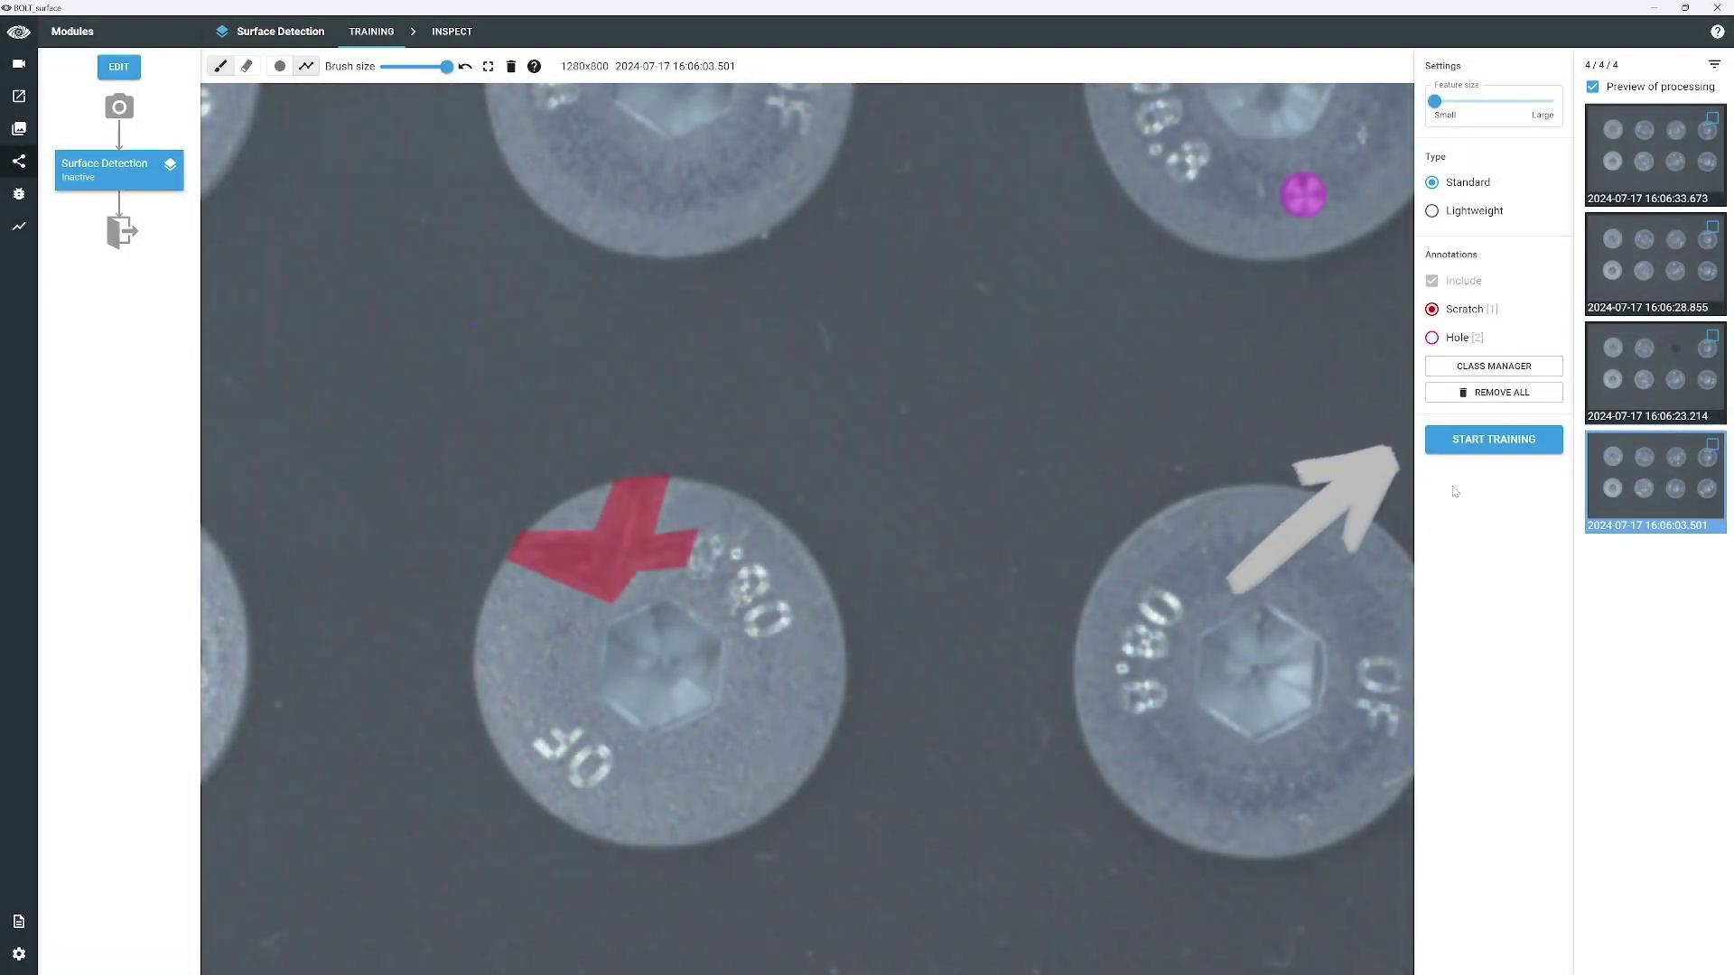
click(1463, 442)
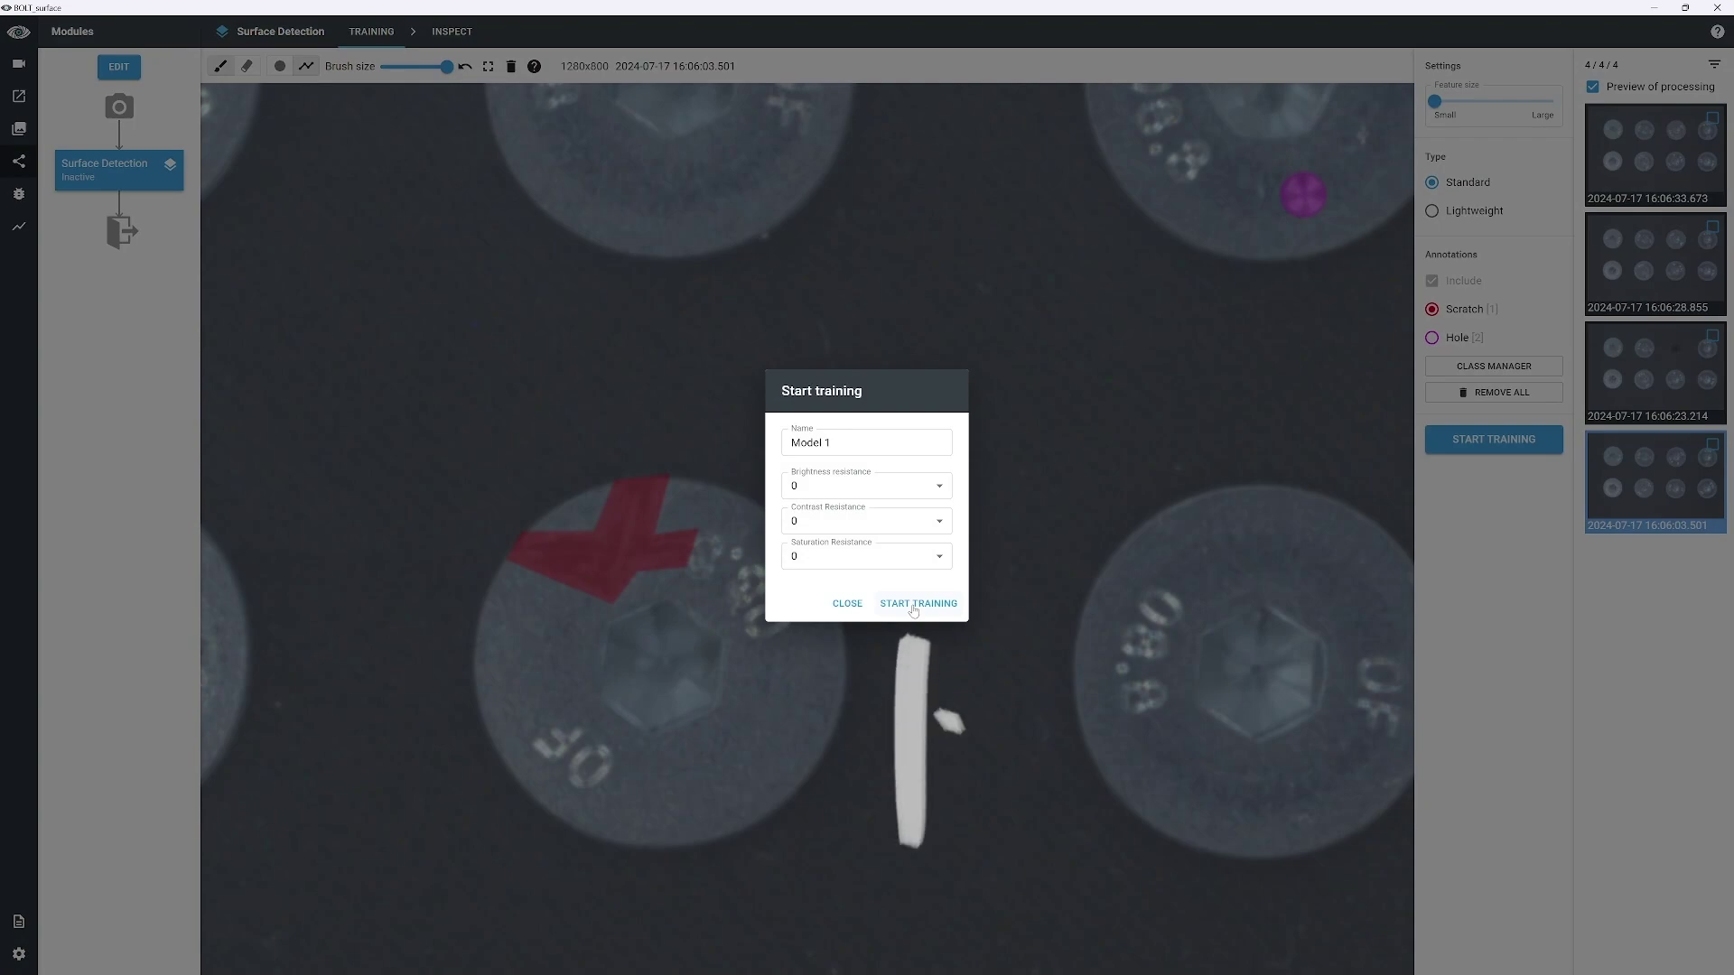
click(914, 605)
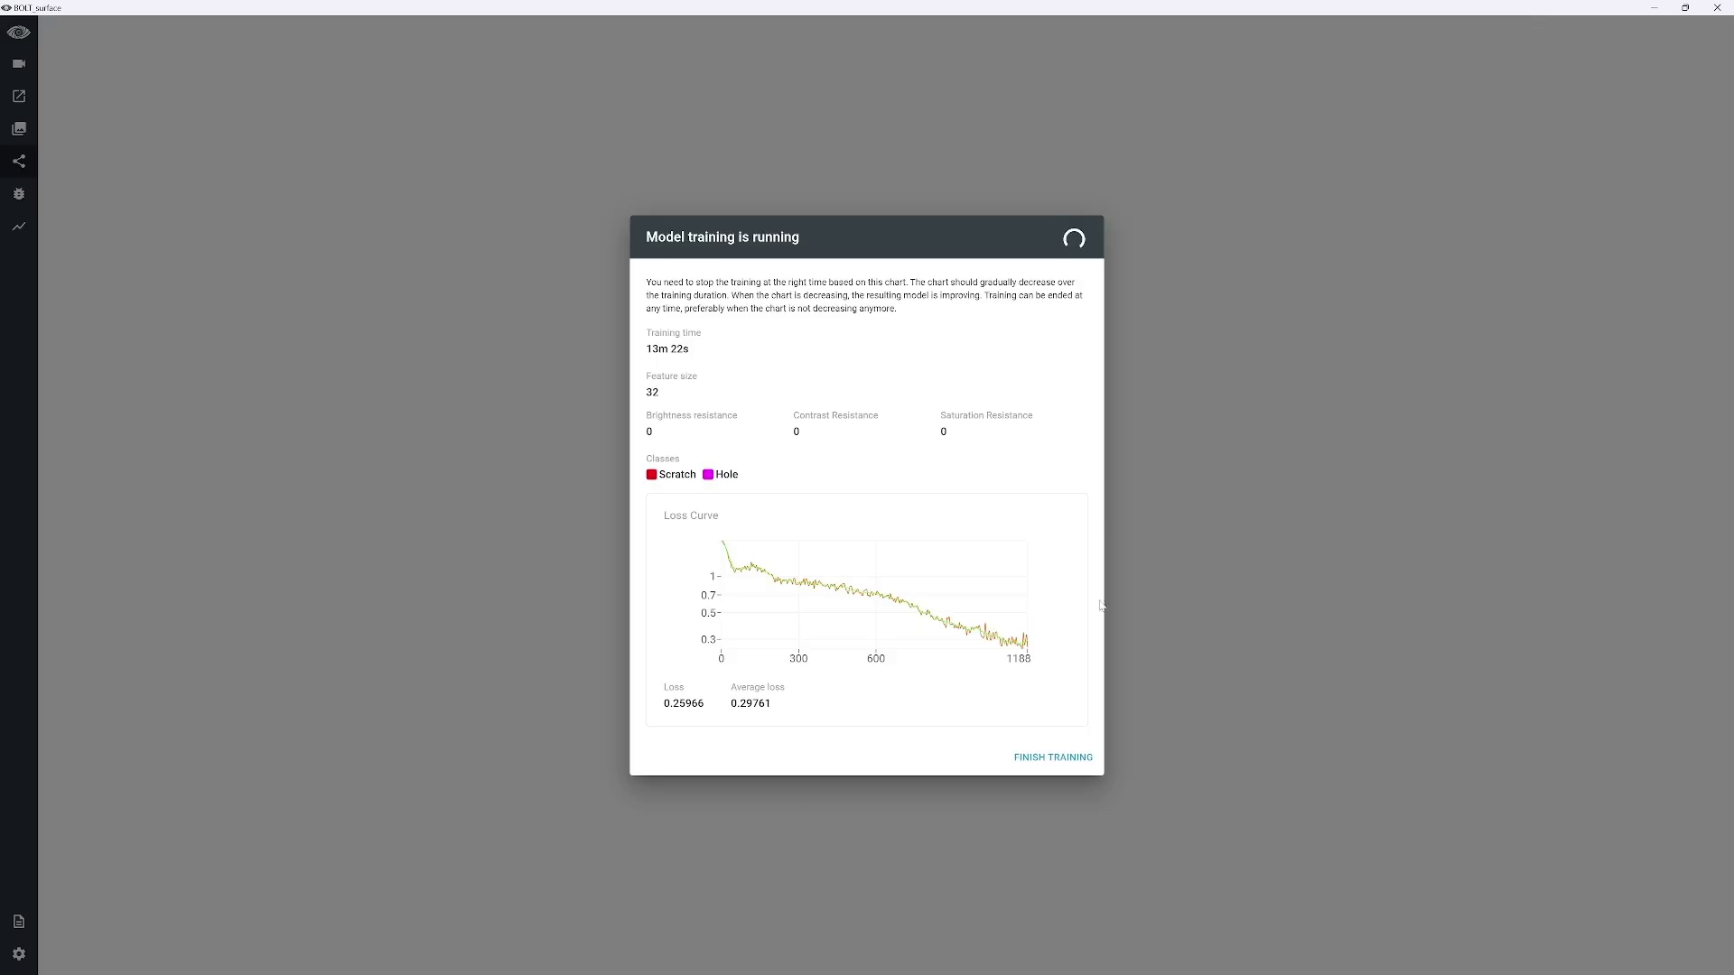
click(1064, 758)
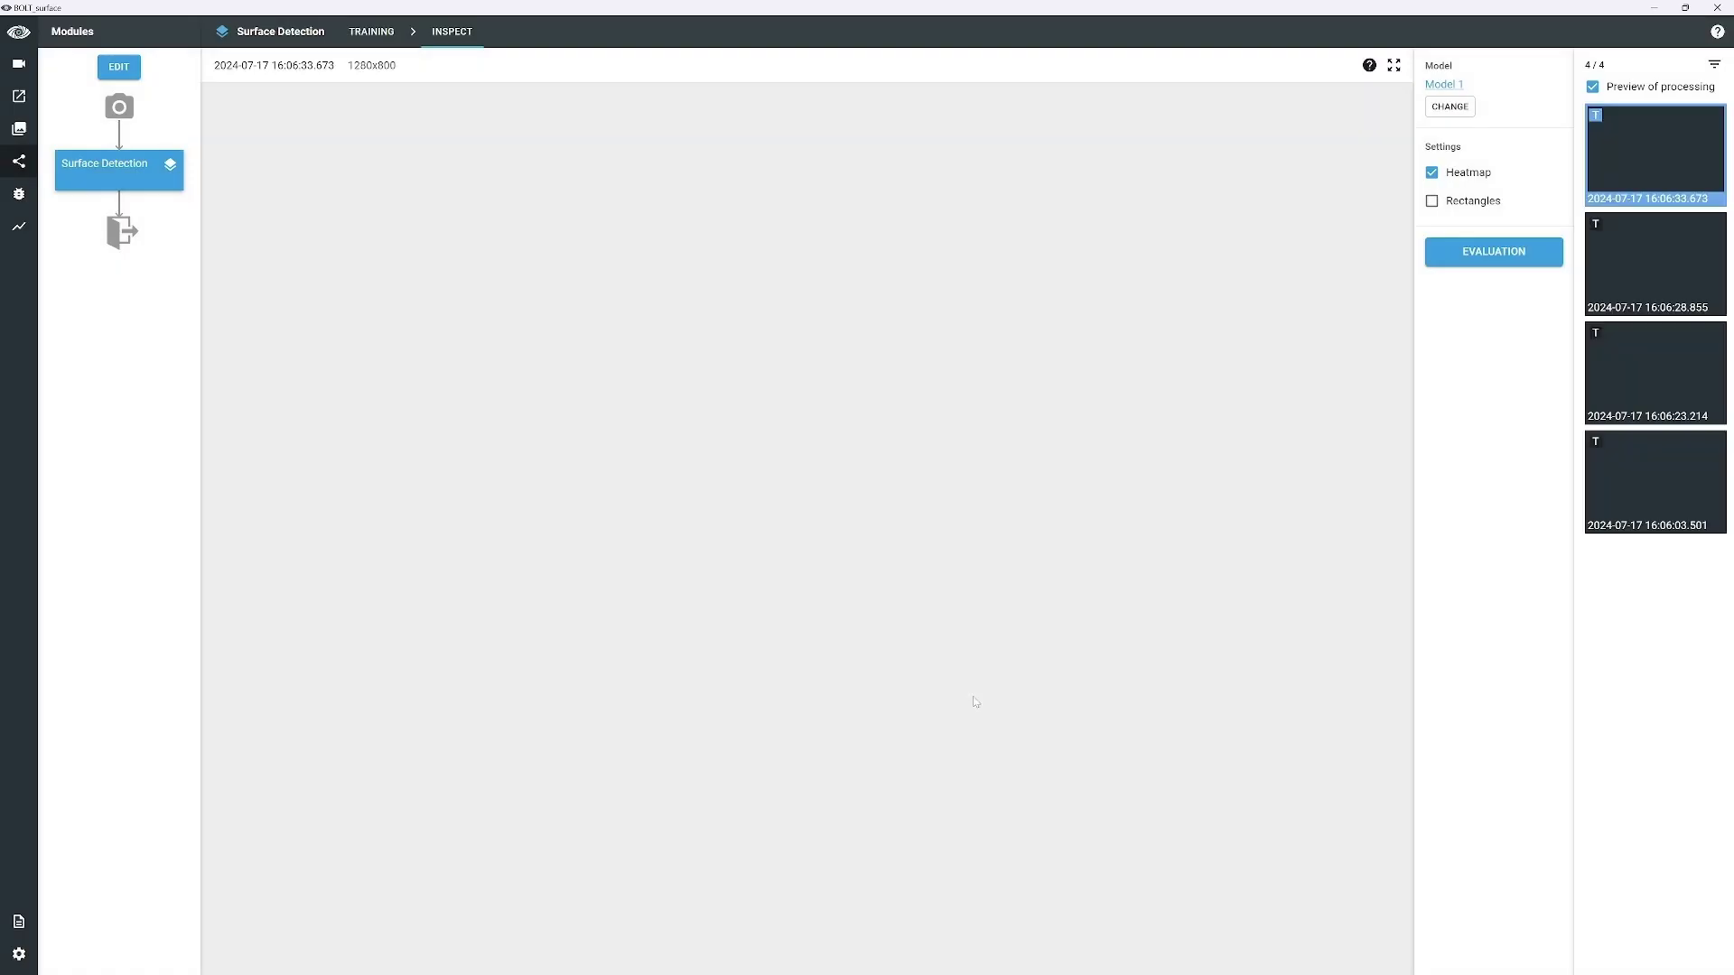
- Enable processing on the live camera feed and capture two new images of the bolts
click(95, 70)
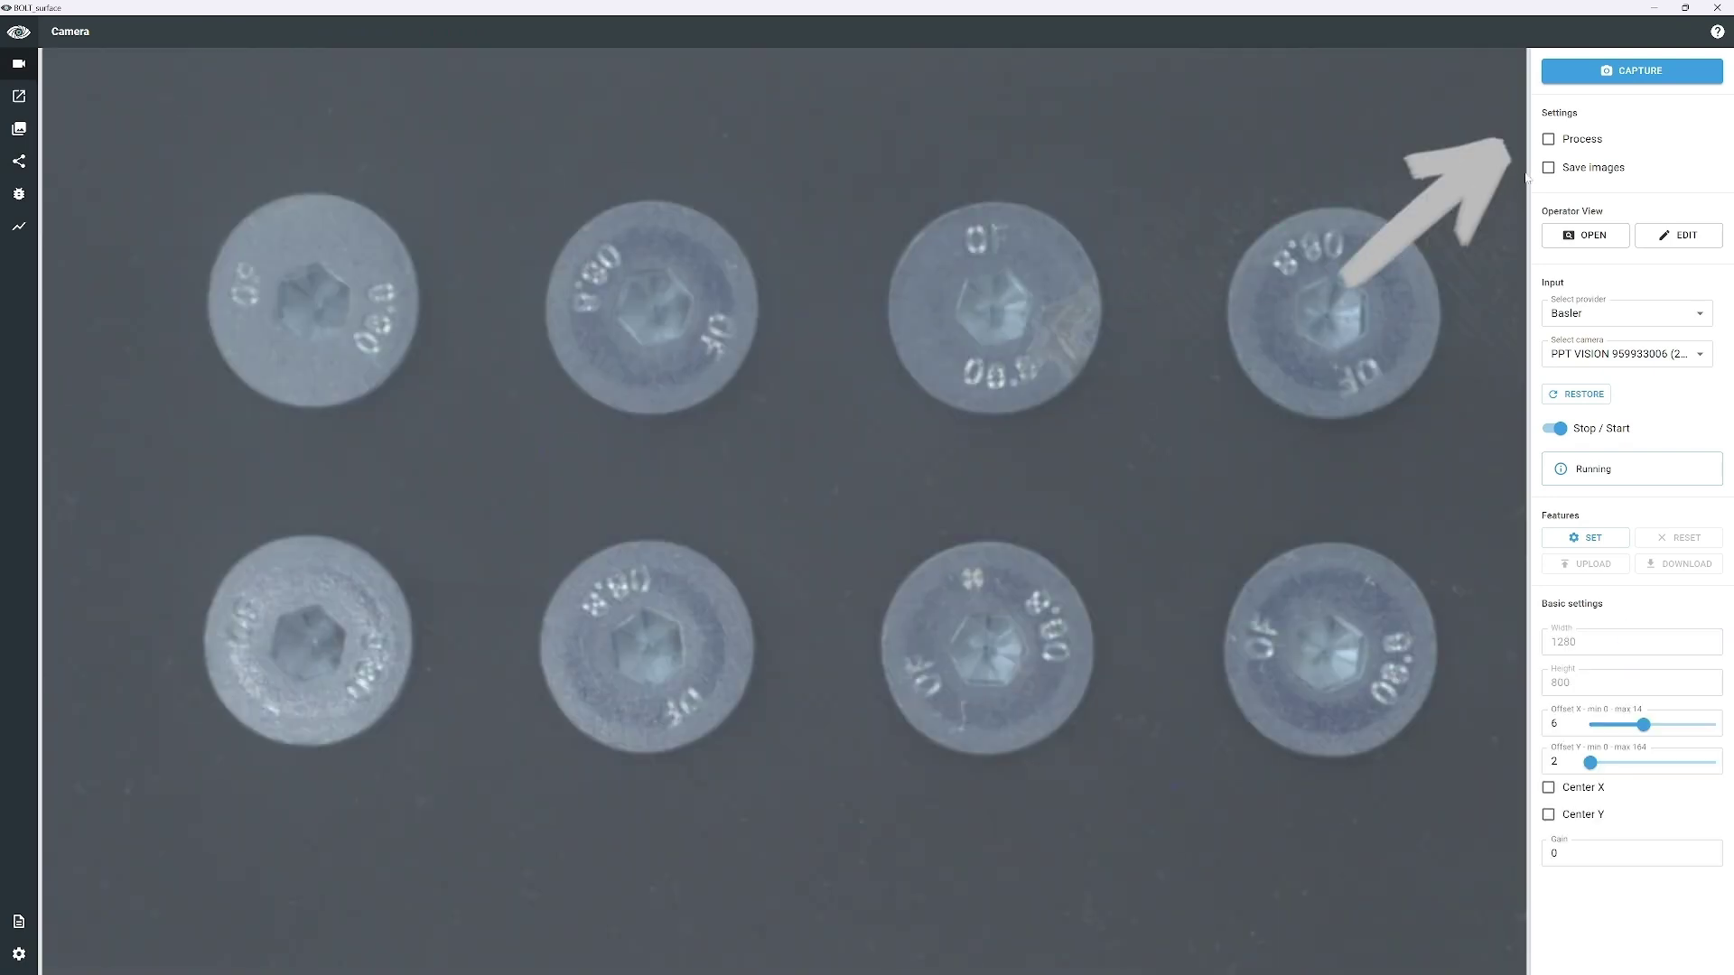
click(1557, 141)
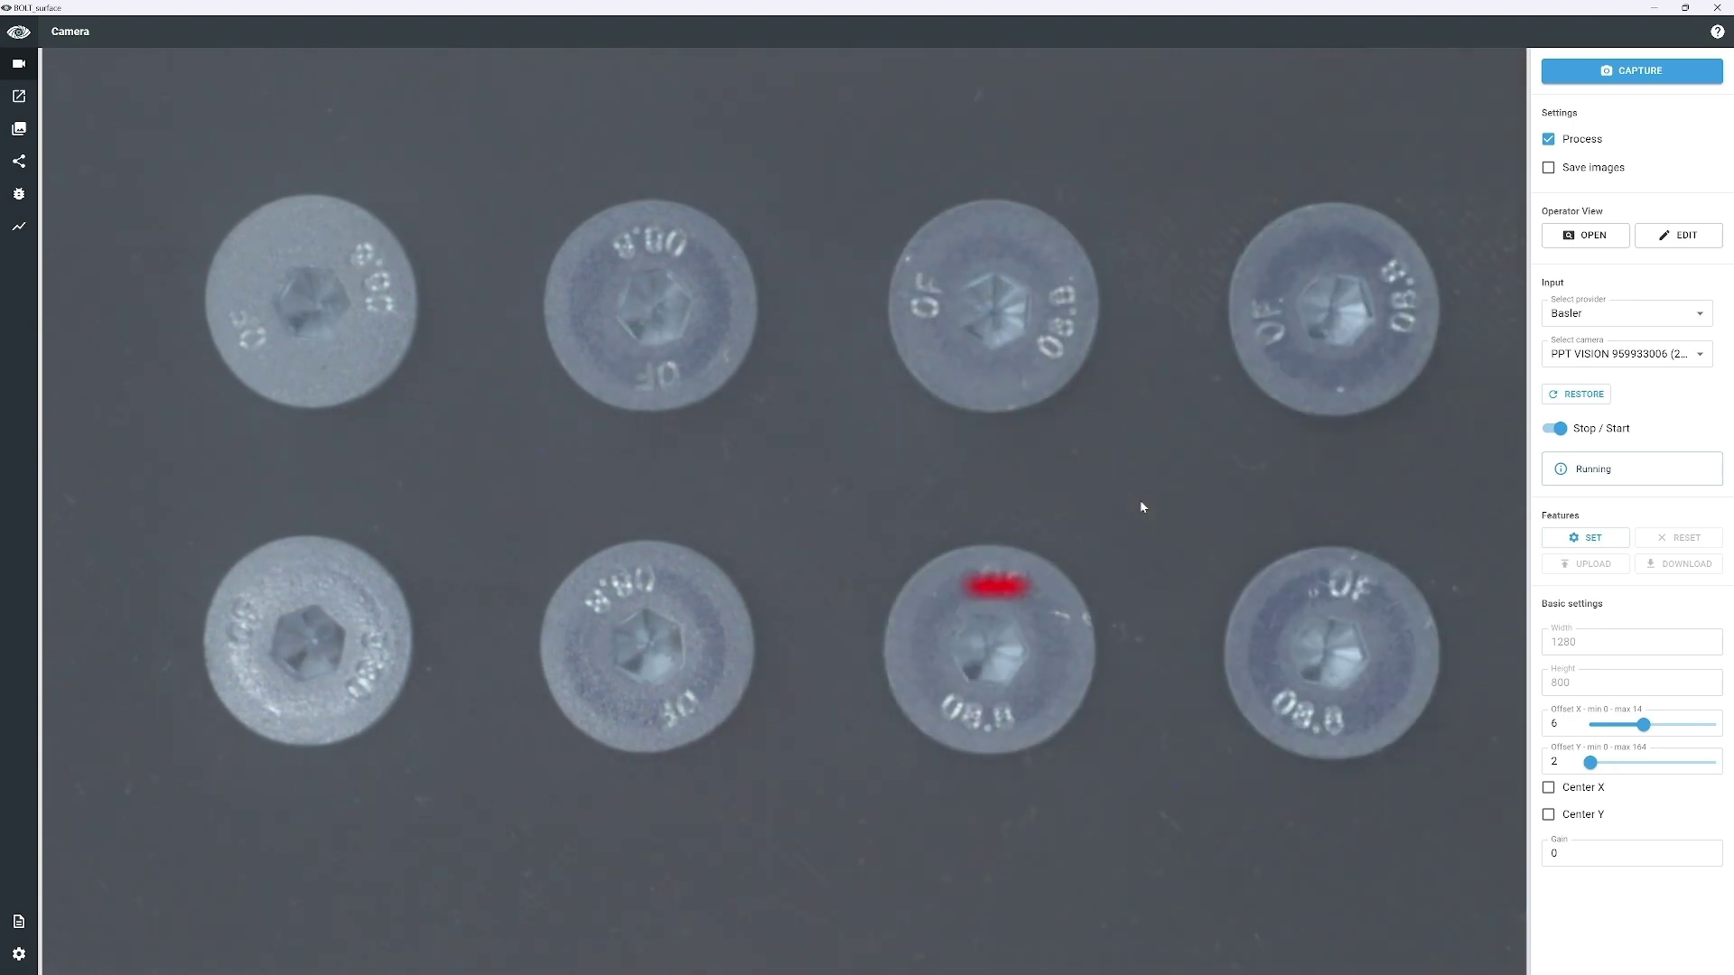
click(1635, 72)
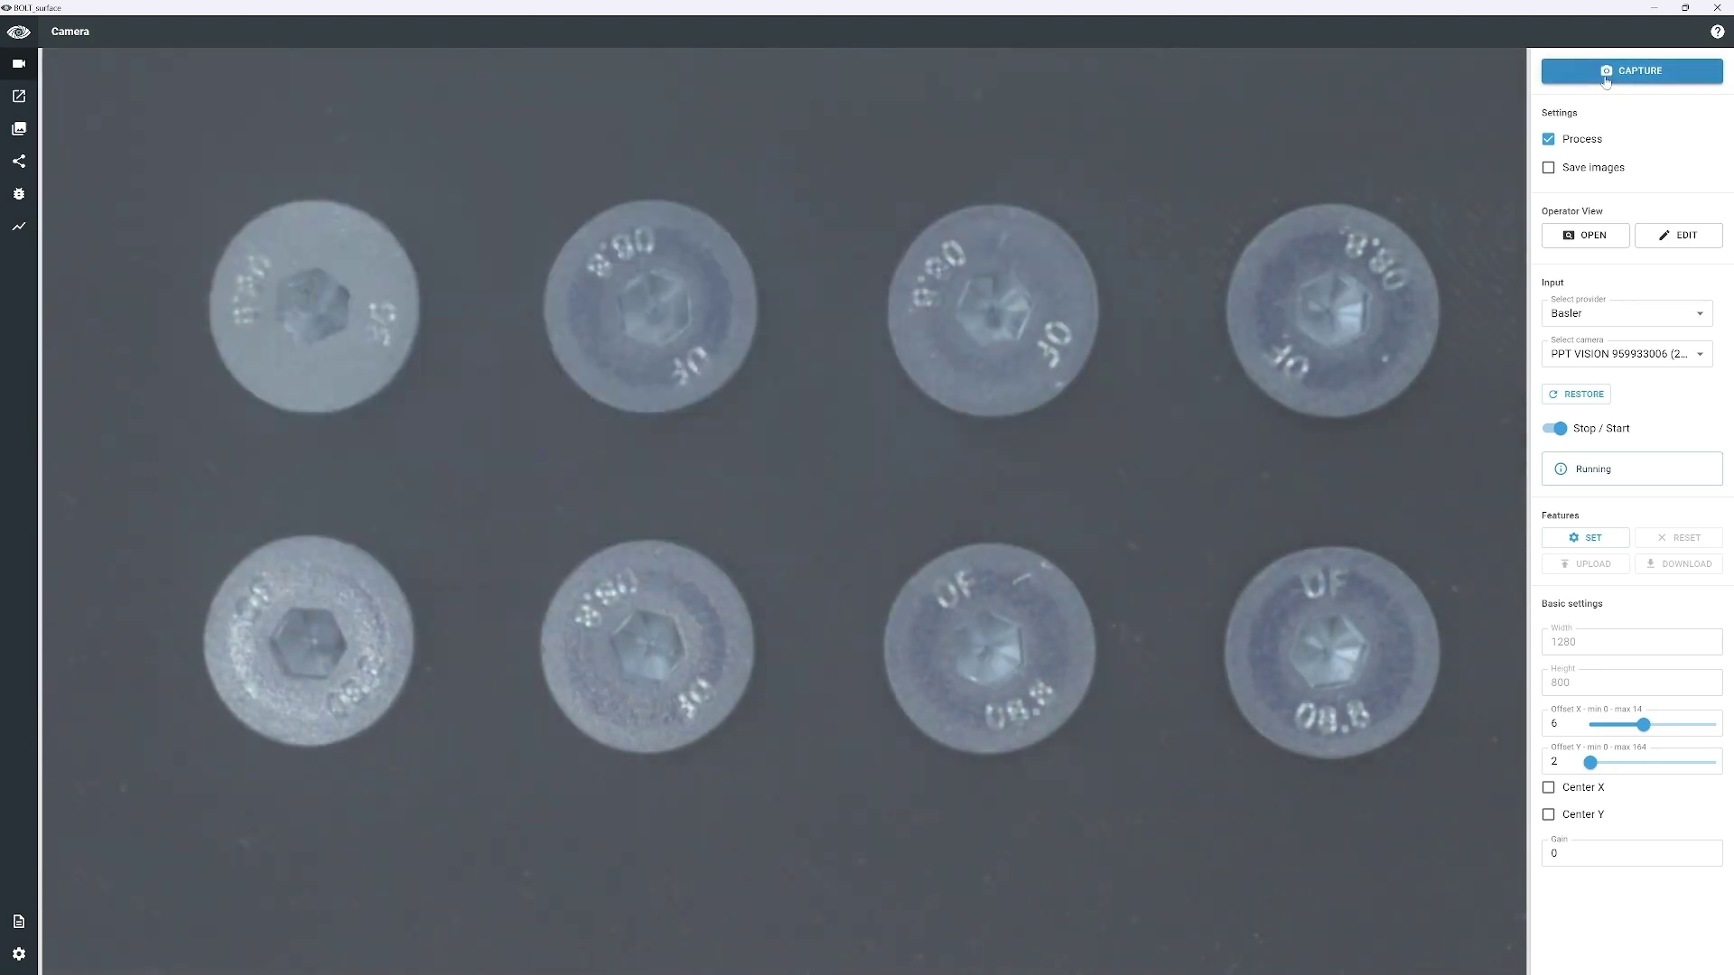
click(1607, 75)
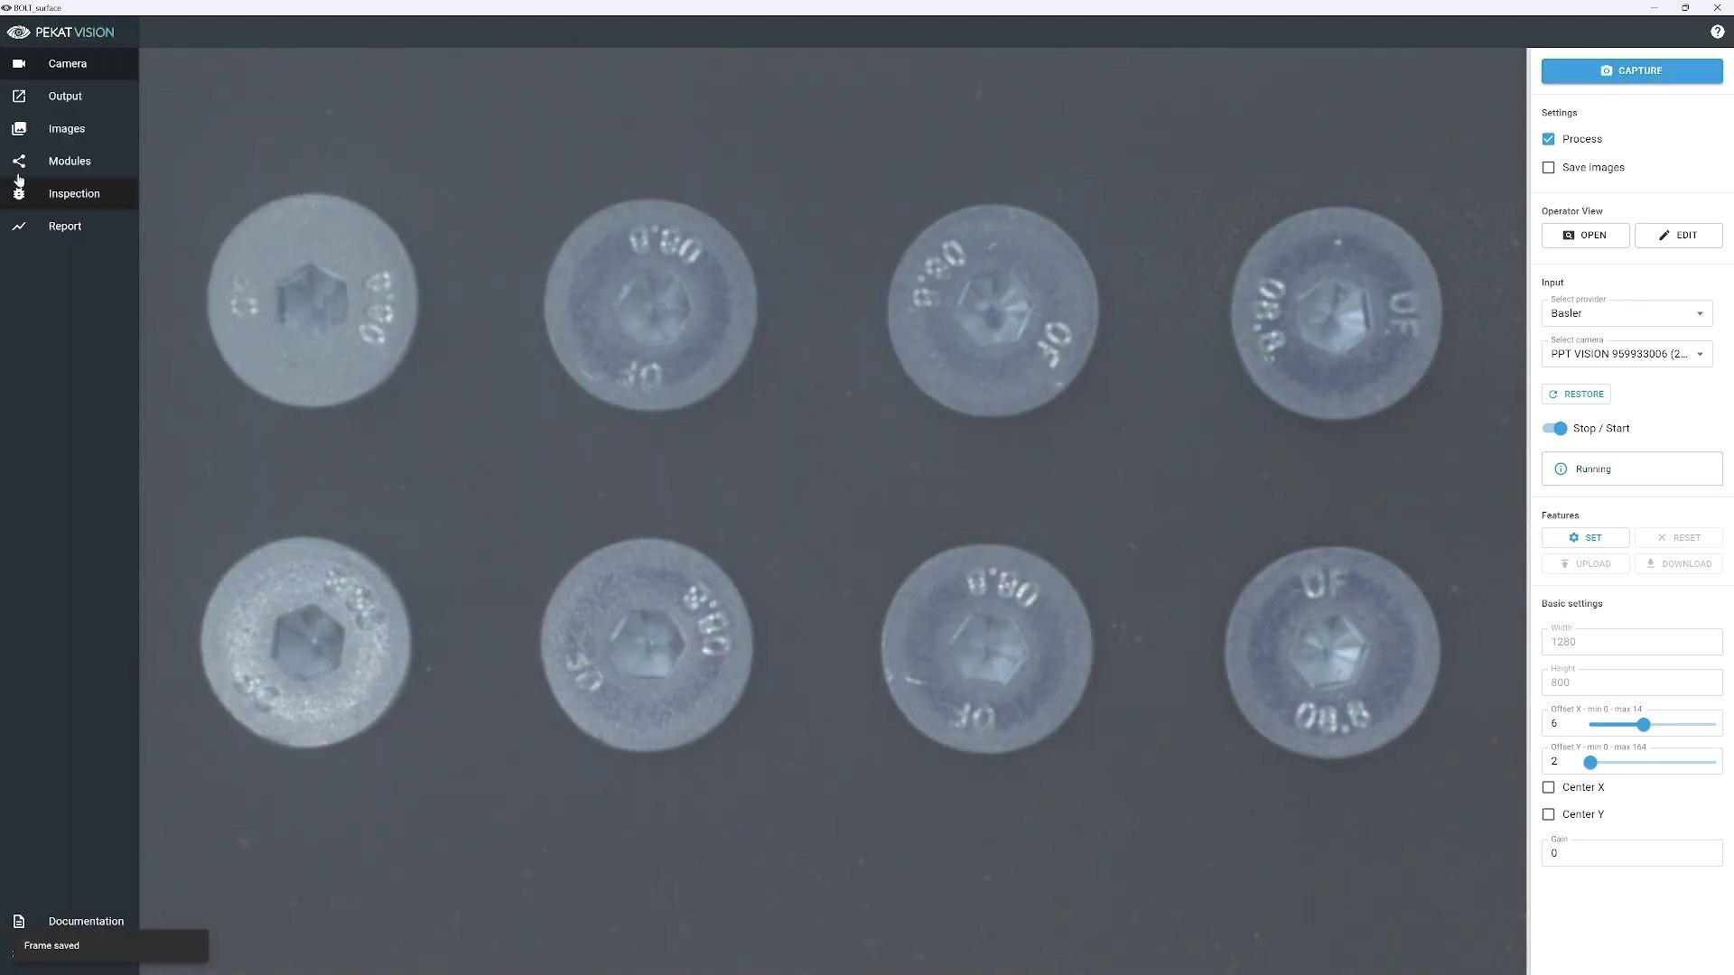
- Turn off processing to return to the Surface Detection module and inspect Model 1's result on the 16:26:33.313 image
click(20, 164)
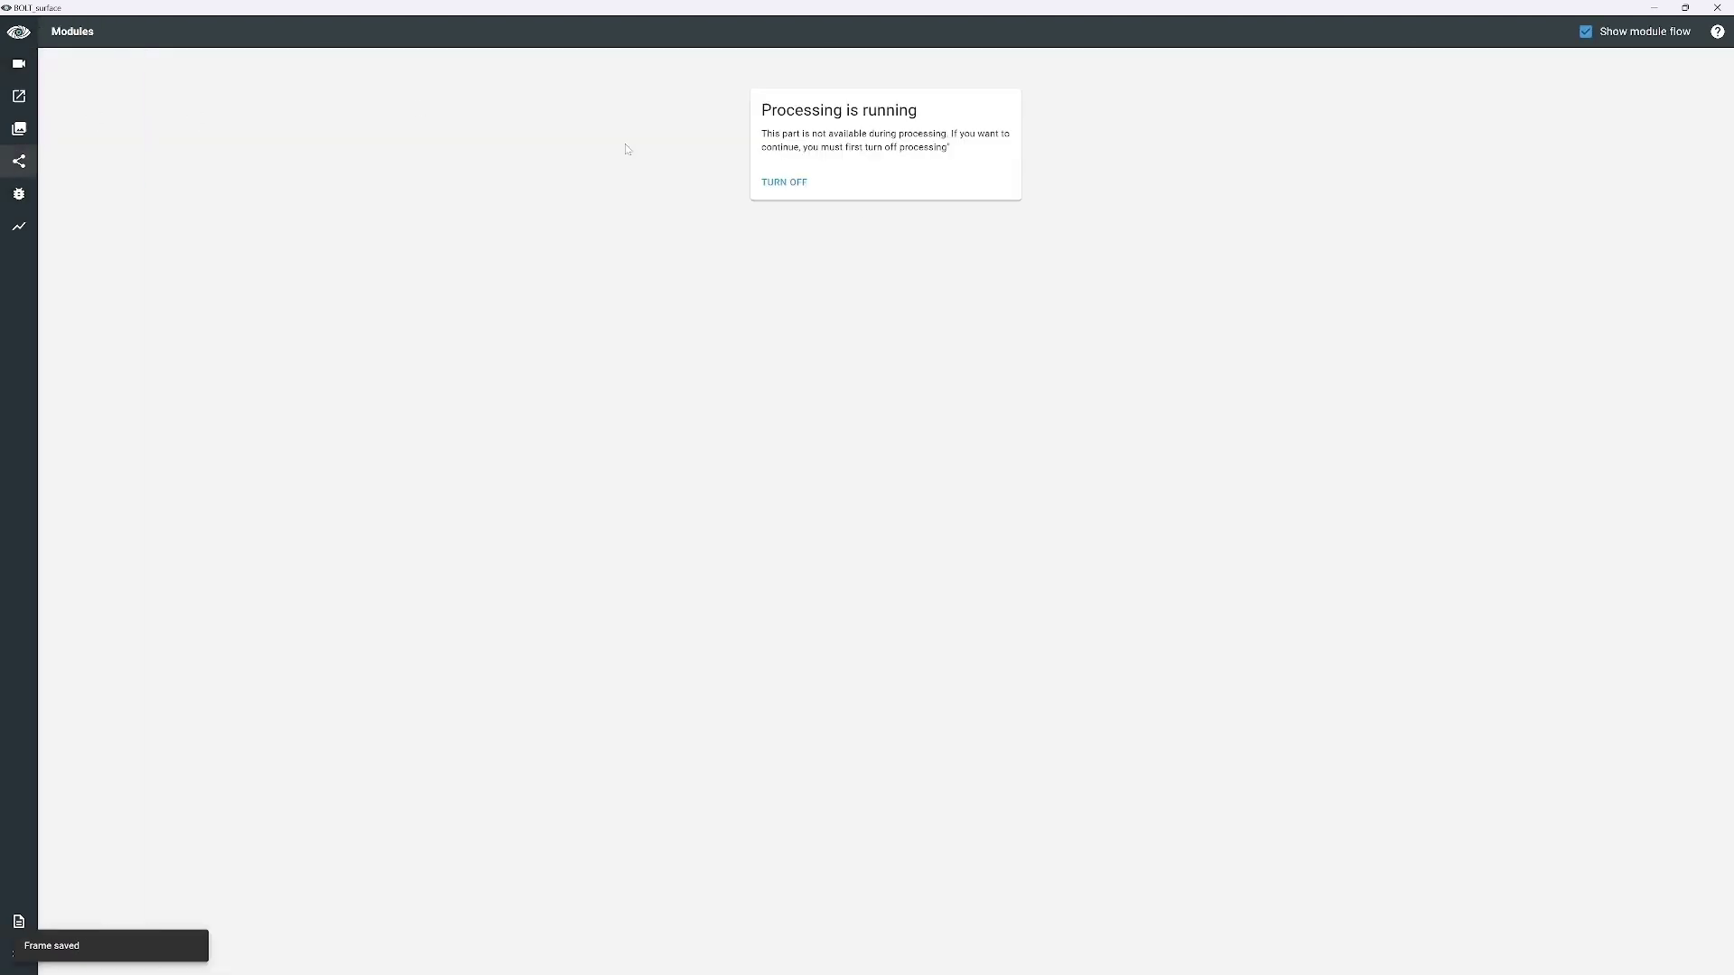
click(759, 181)
click(859, 187)
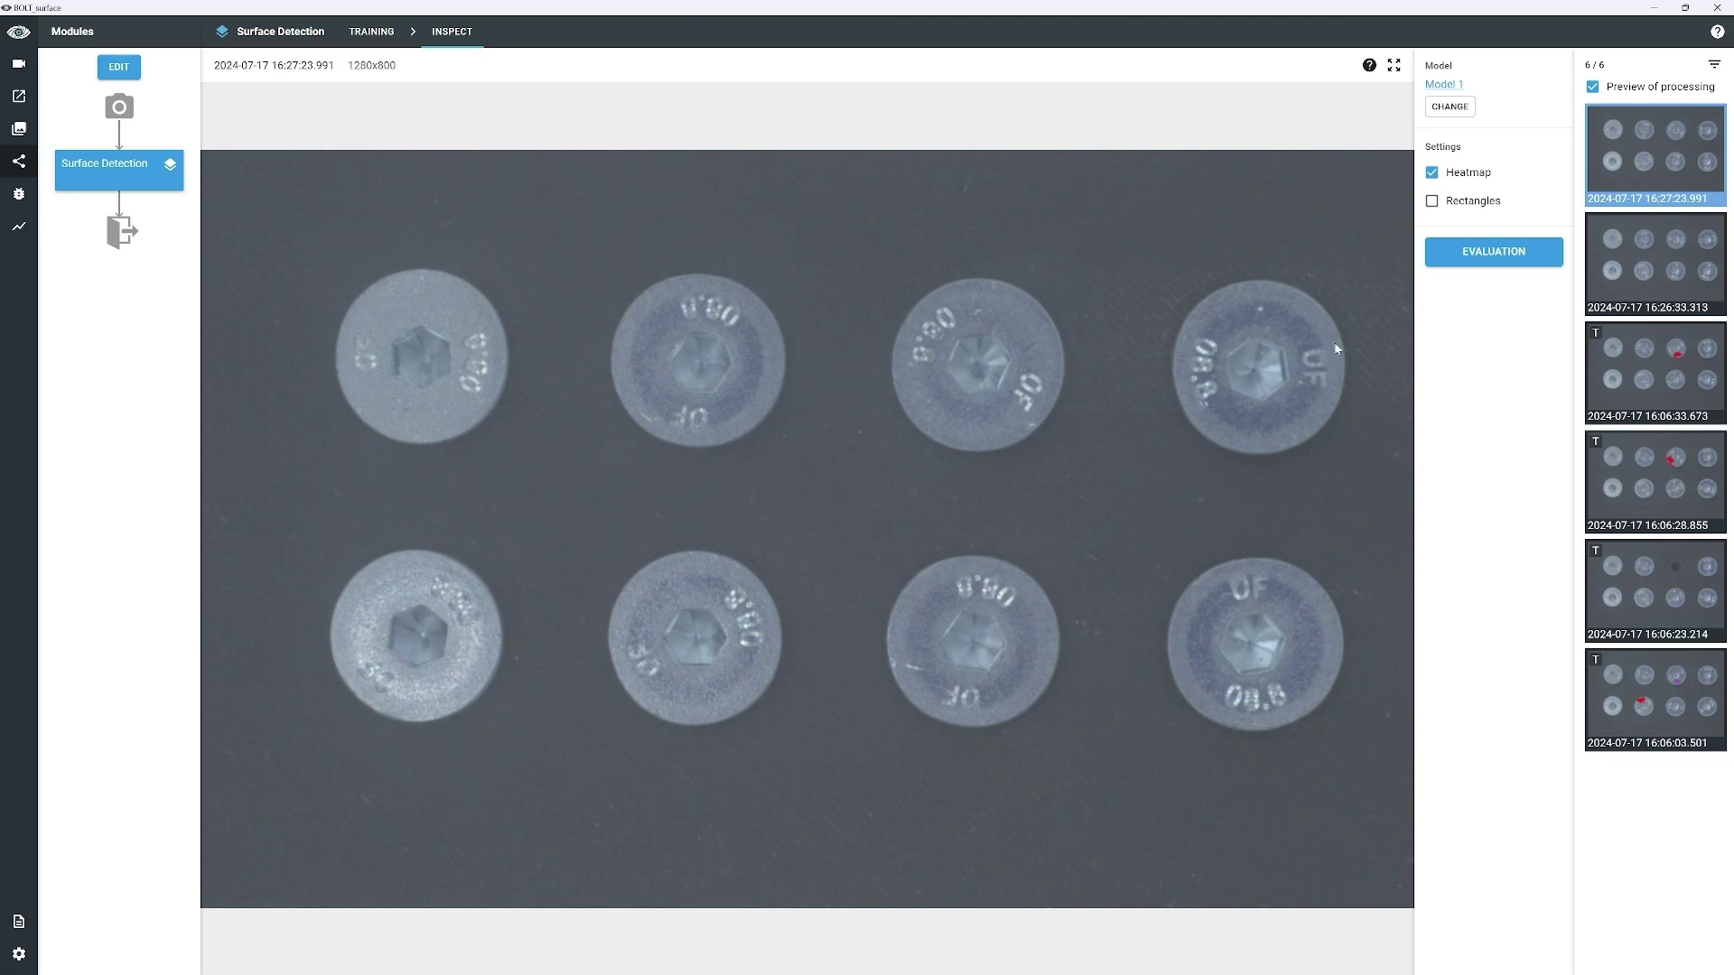
click(1662, 269)
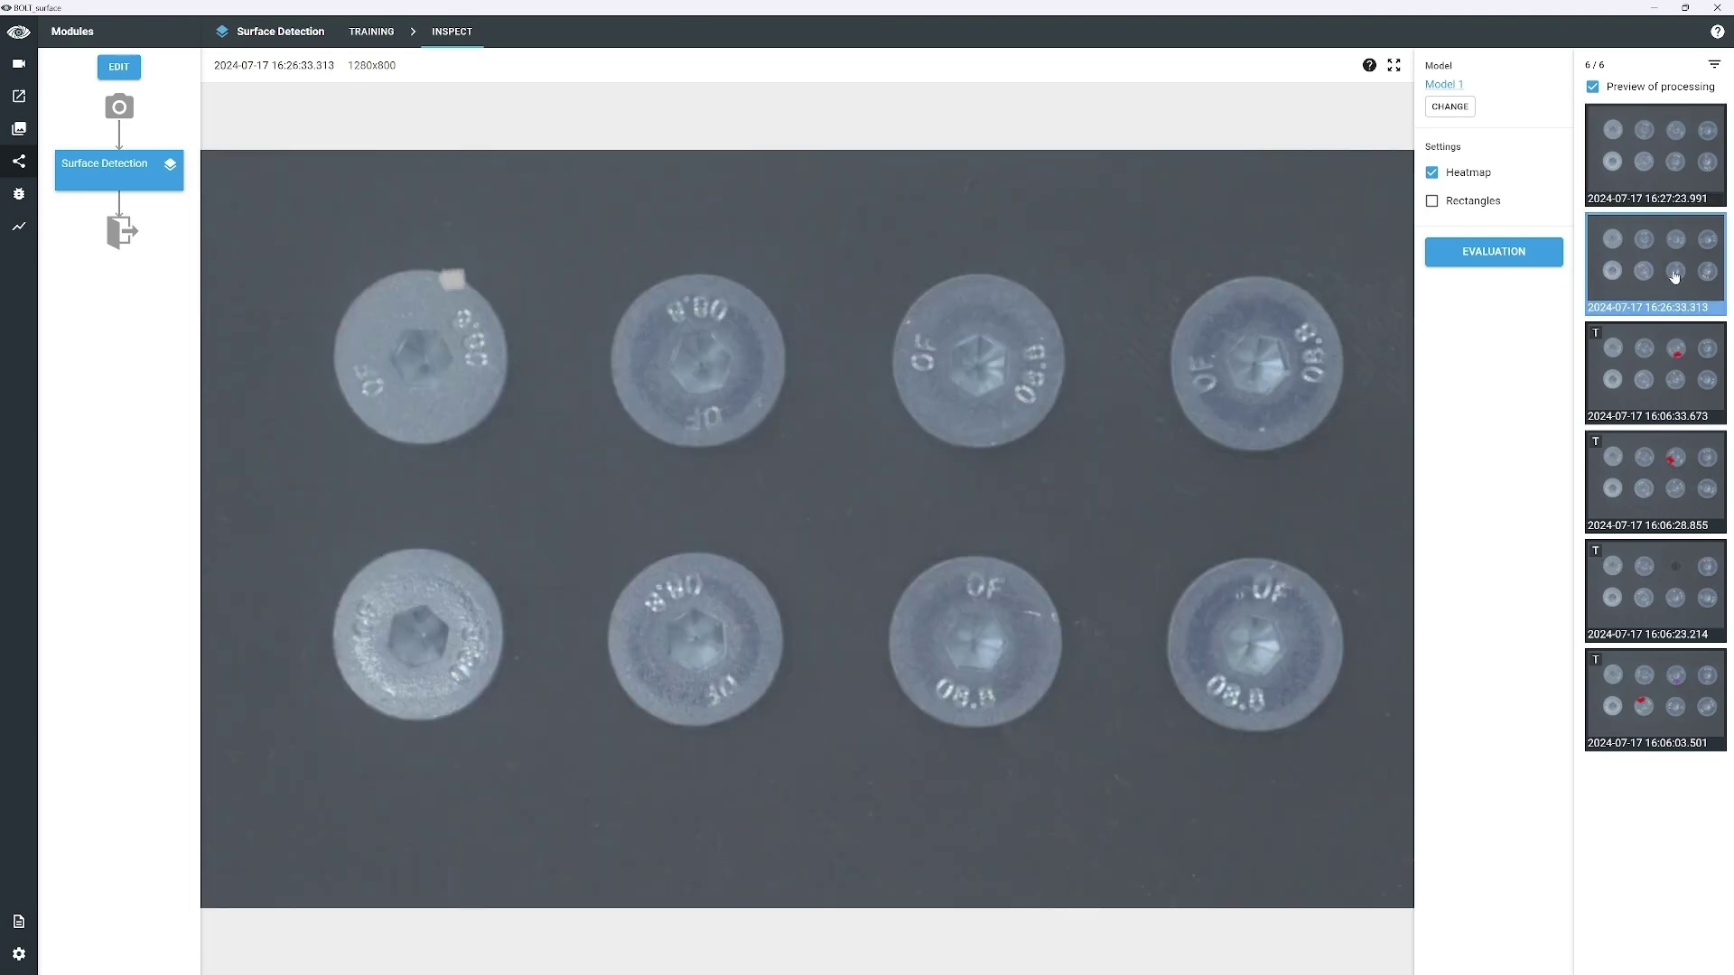
- Include the 16:27:23.991 and 16:26:33.313 images without annotations, train Model 2 with all resistances at 0, and finish the training
click(370, 35)
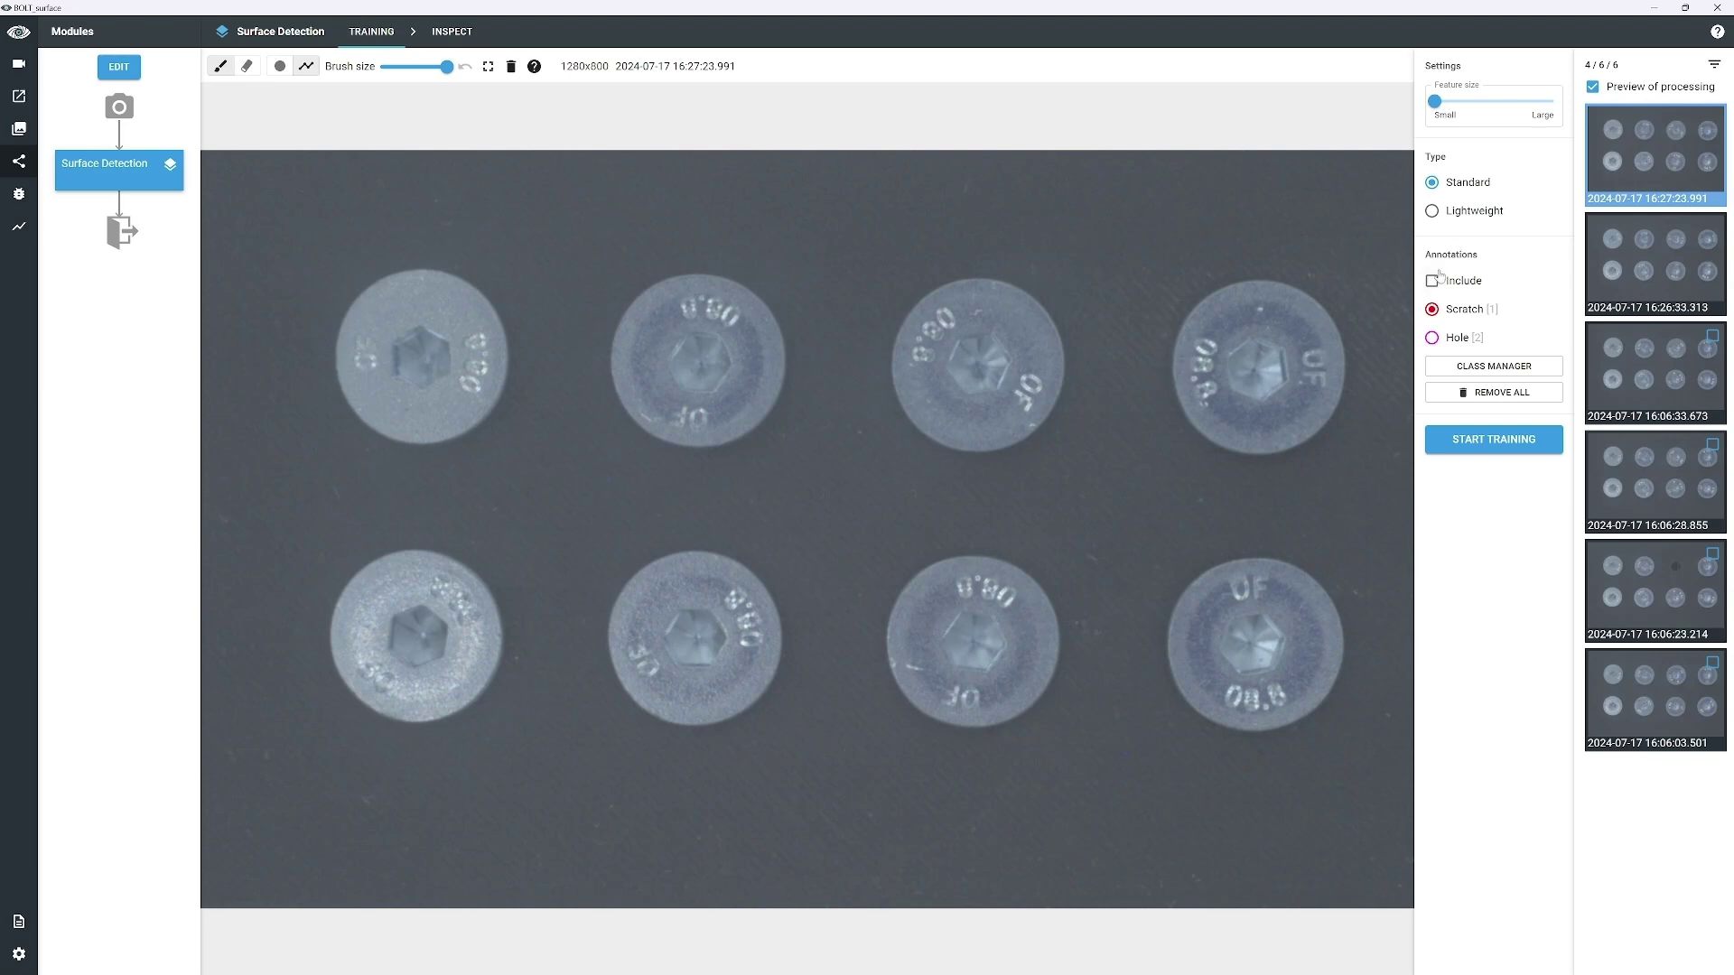
click(1674, 250)
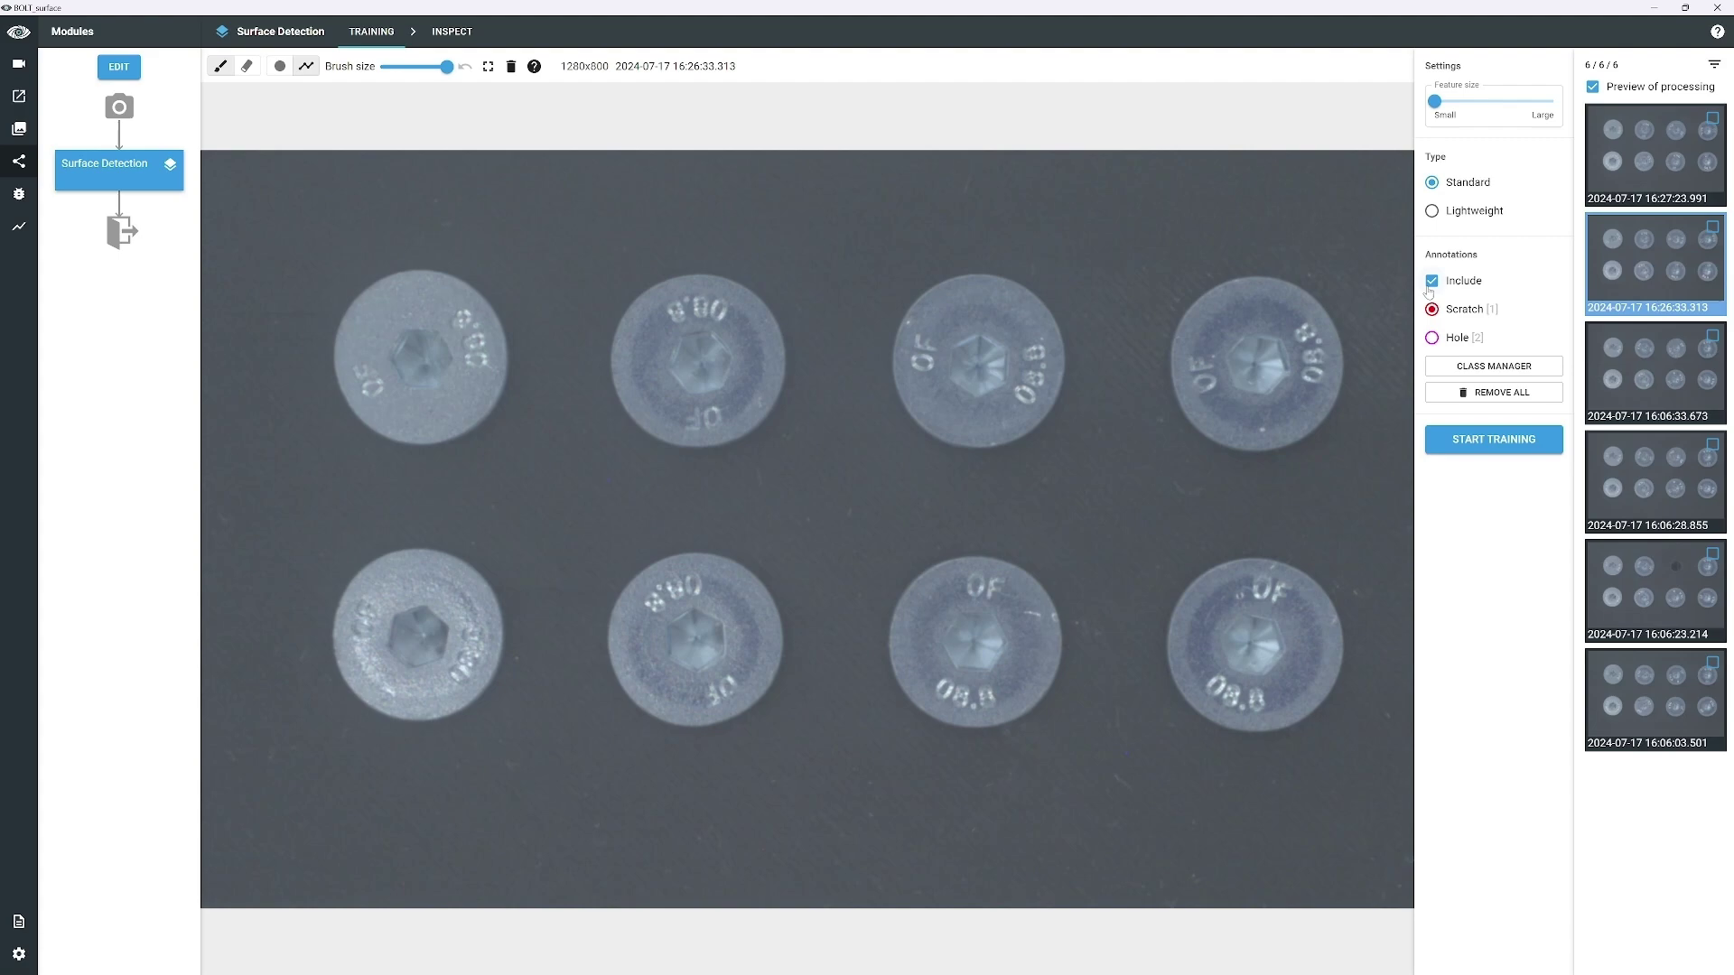
click(1464, 441)
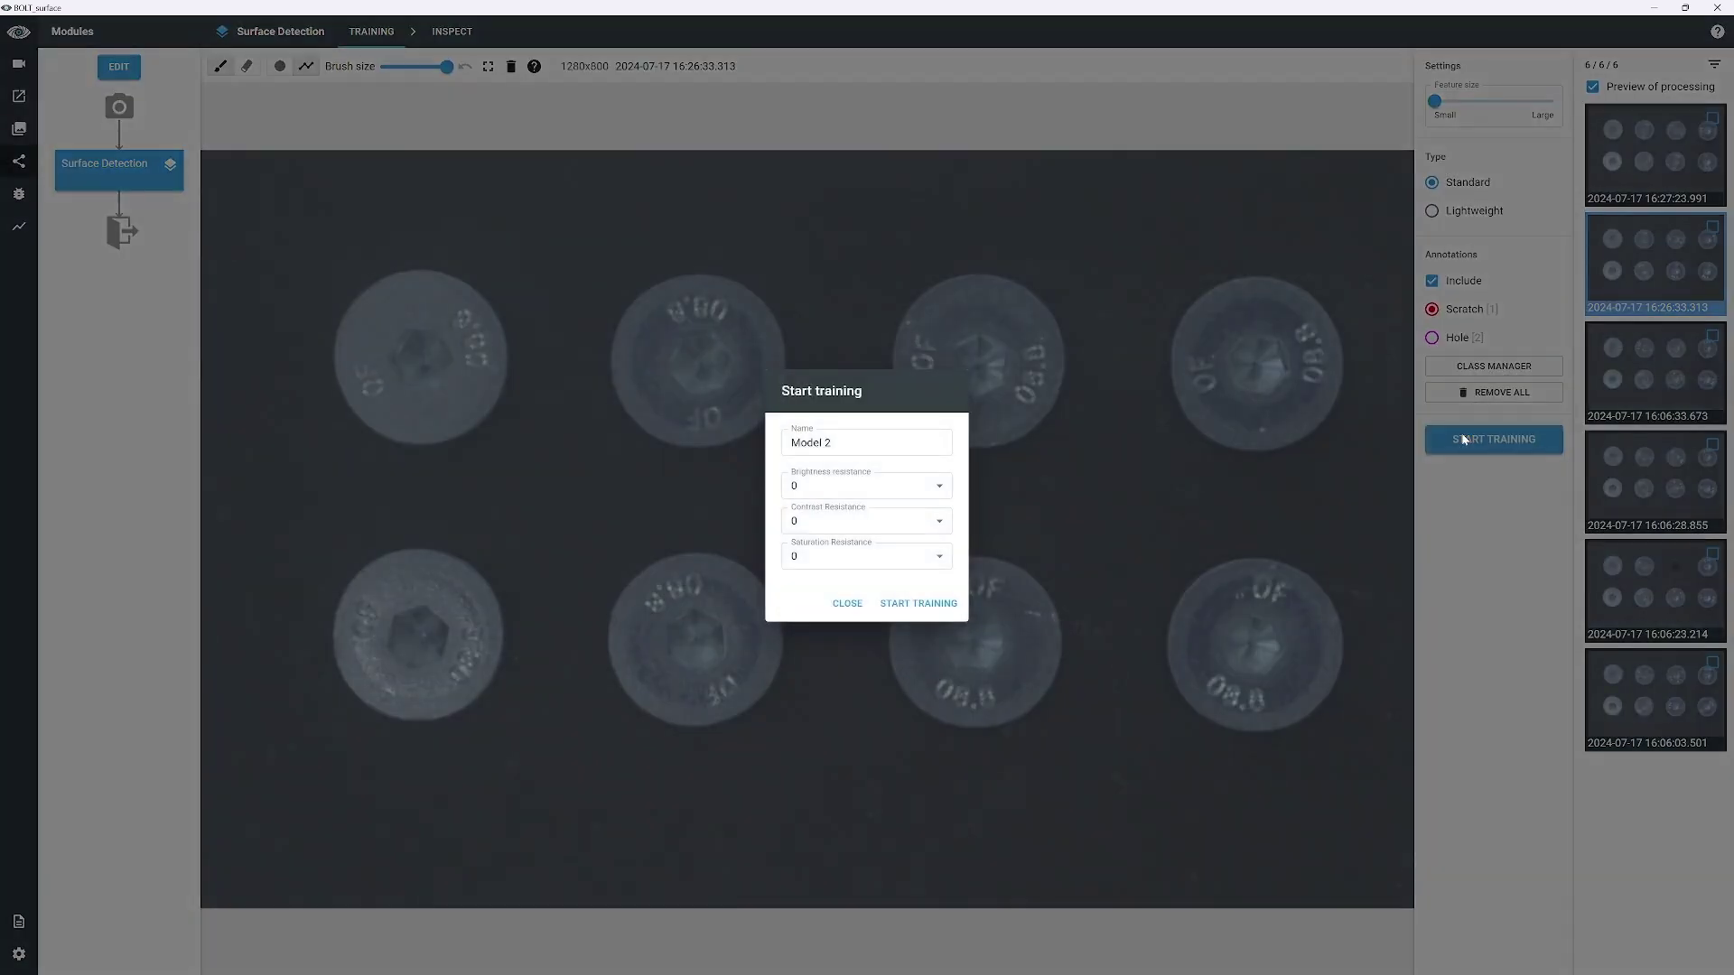
click(914, 600)
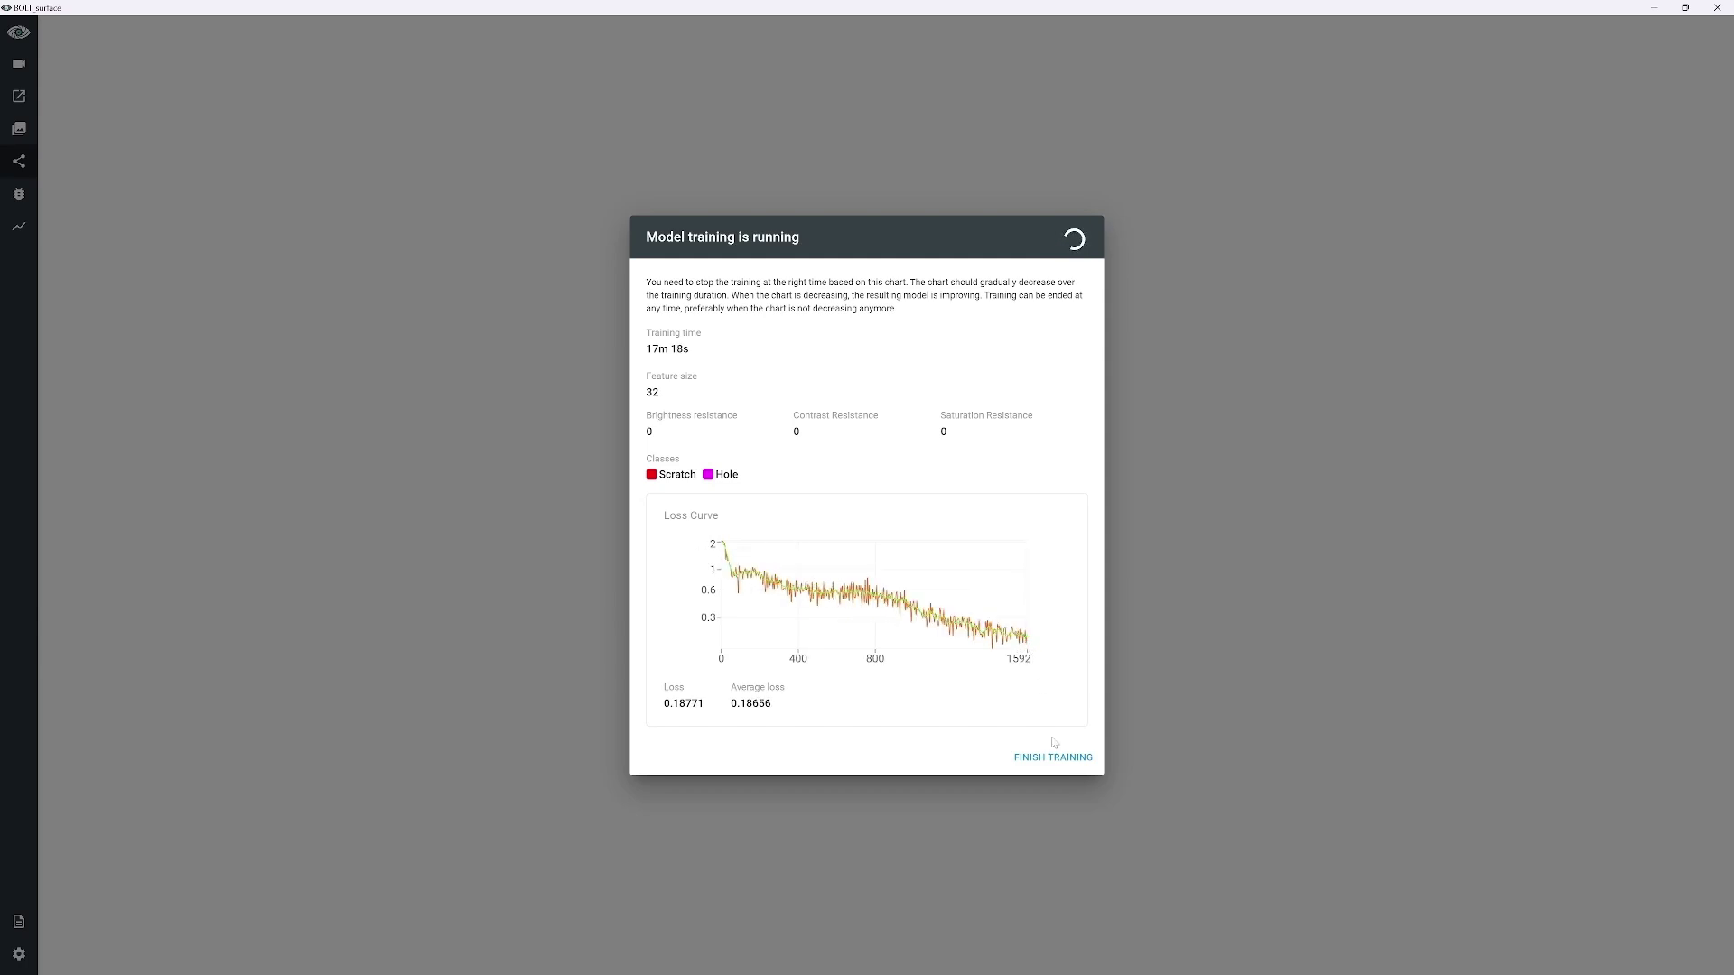
click(1066, 763)
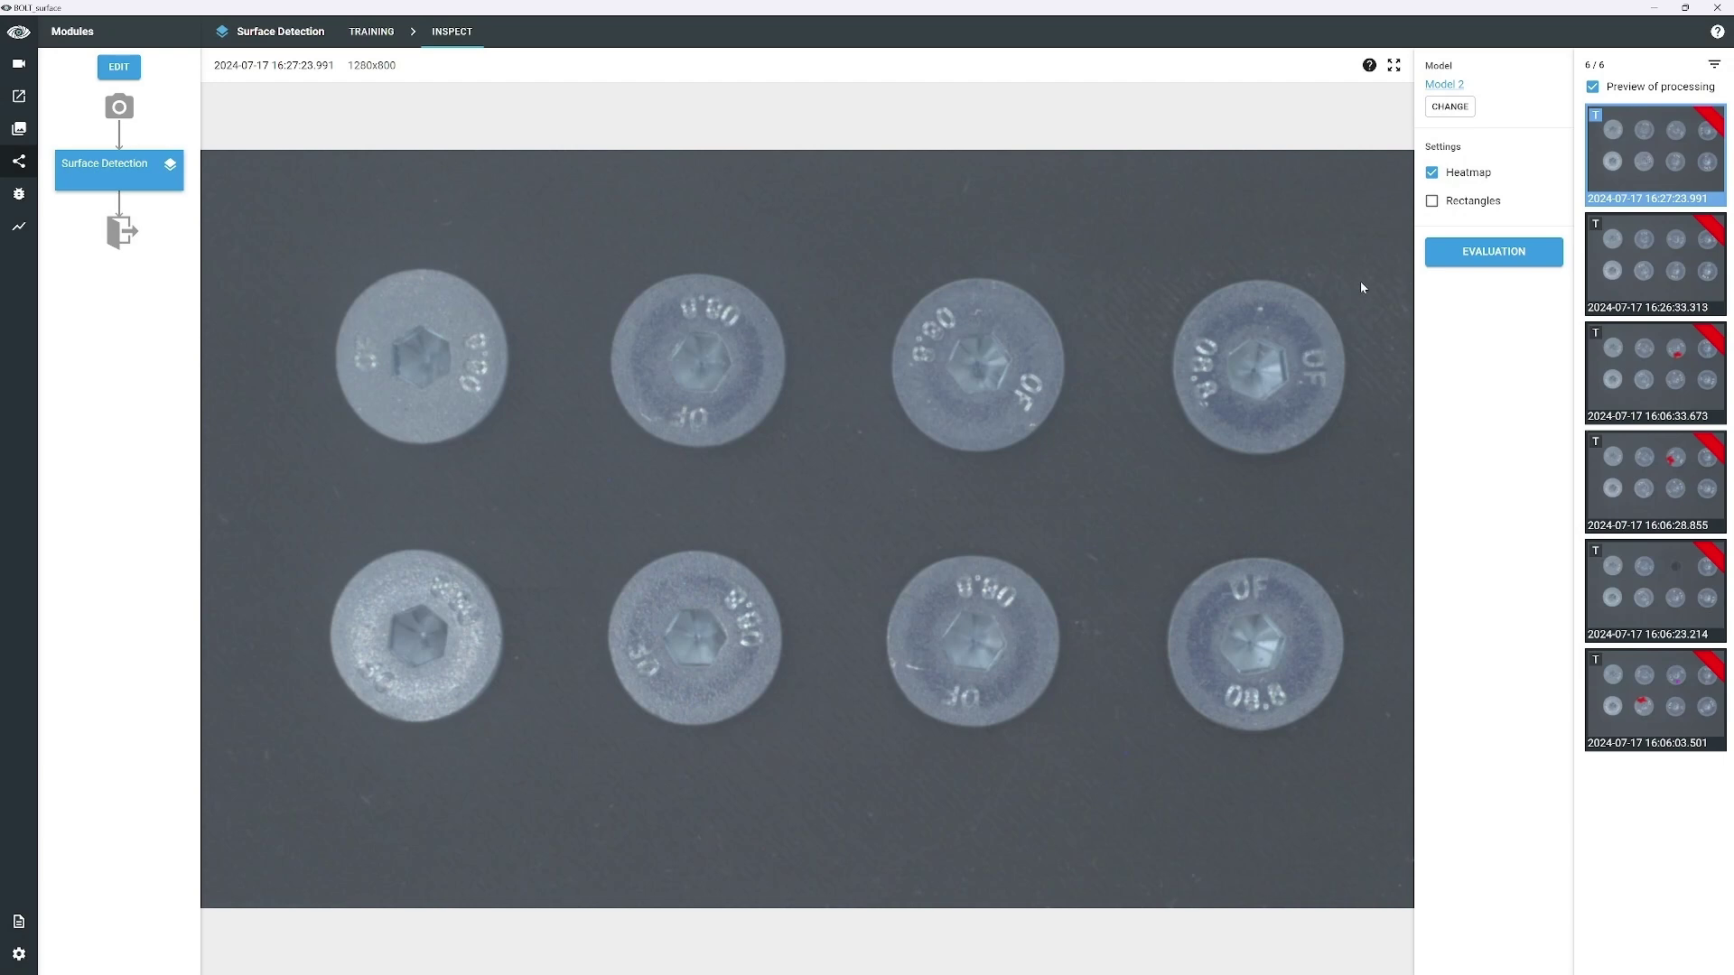
- In the Surface Detection evaluation, set the class of the Count rule to Together
click(1432, 262)
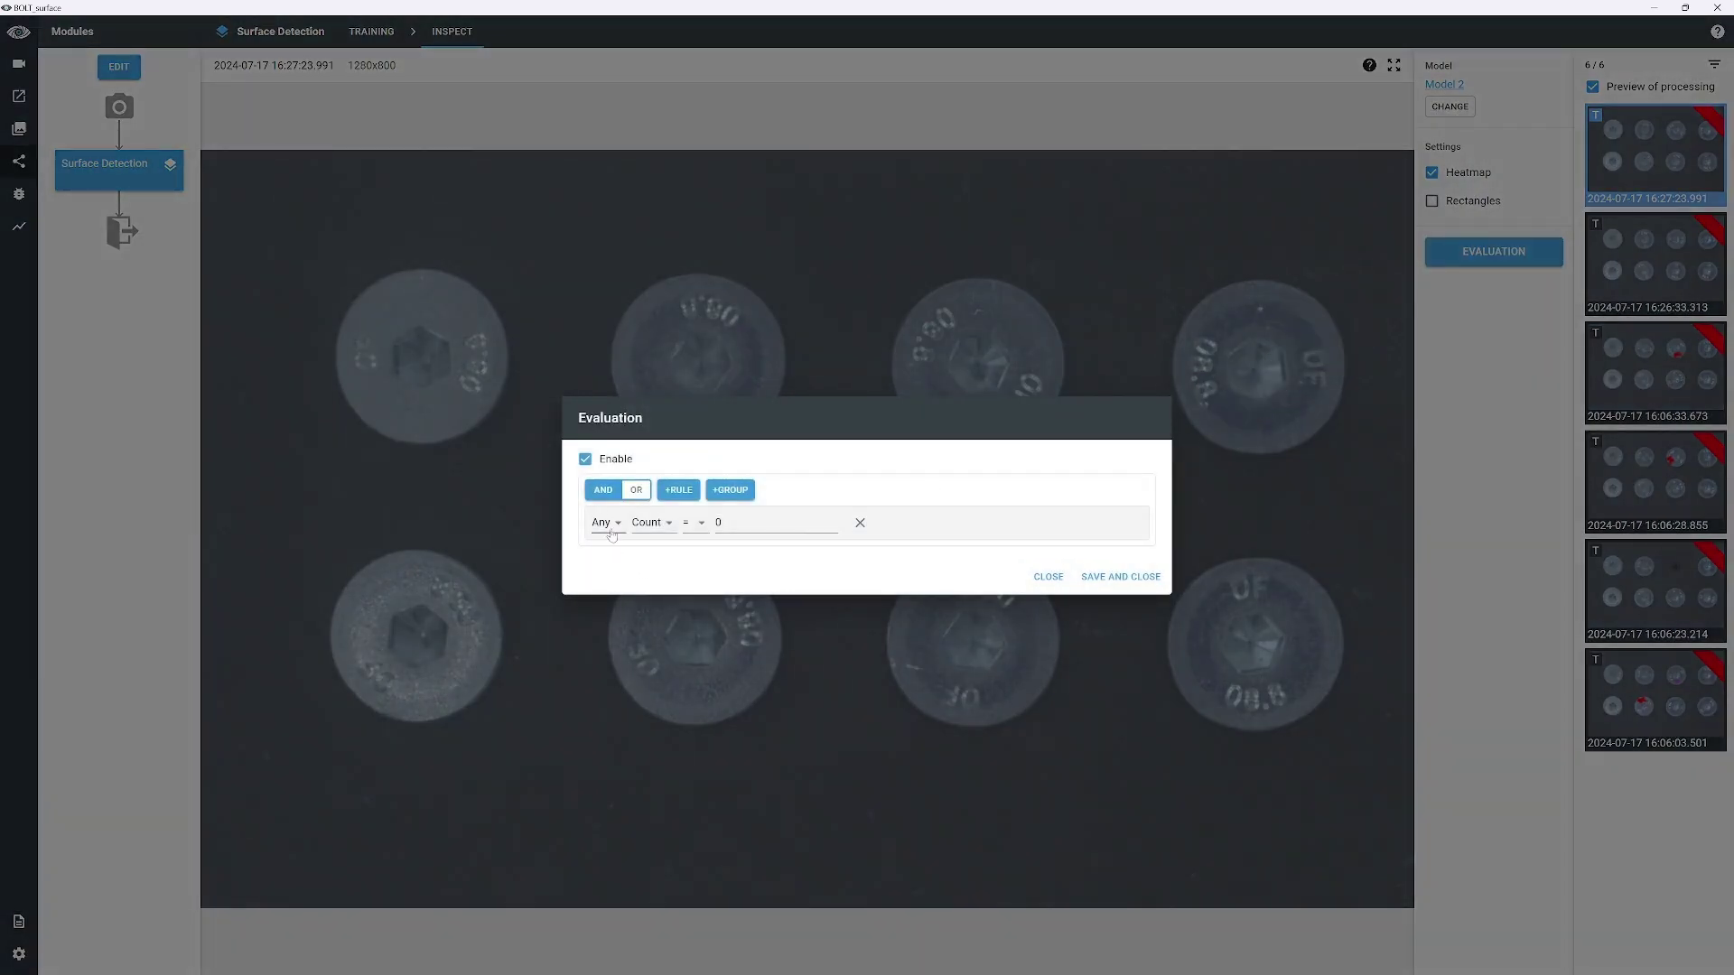
click(613, 535)
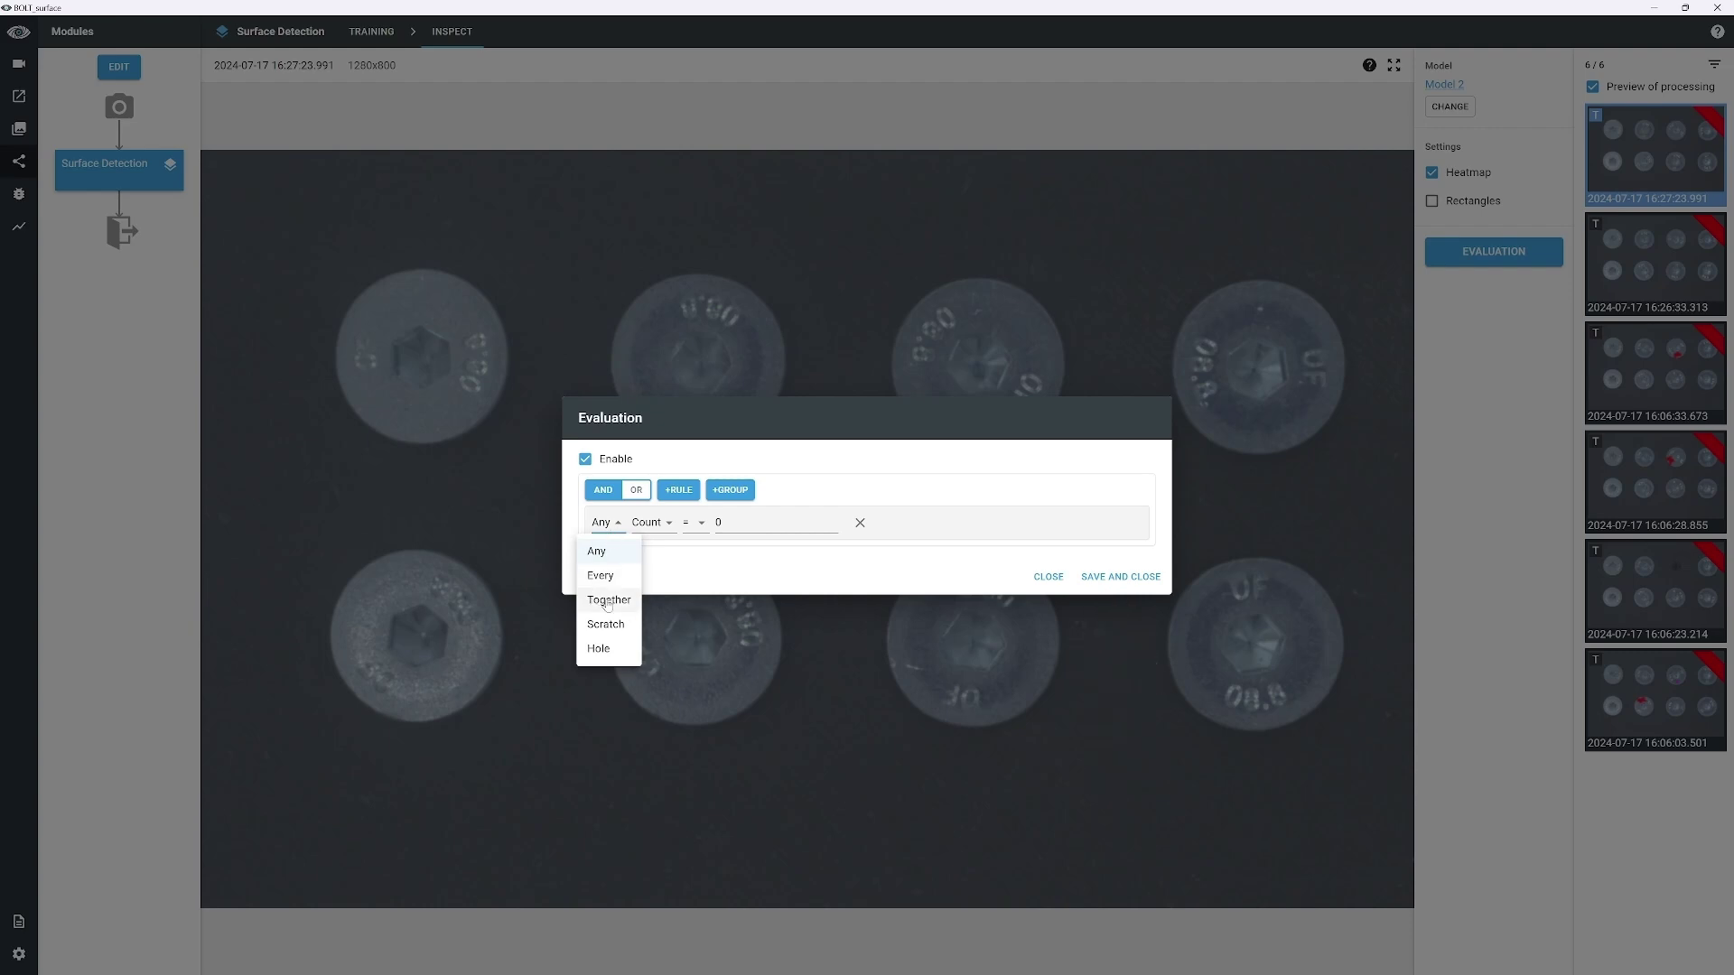
click(607, 600)
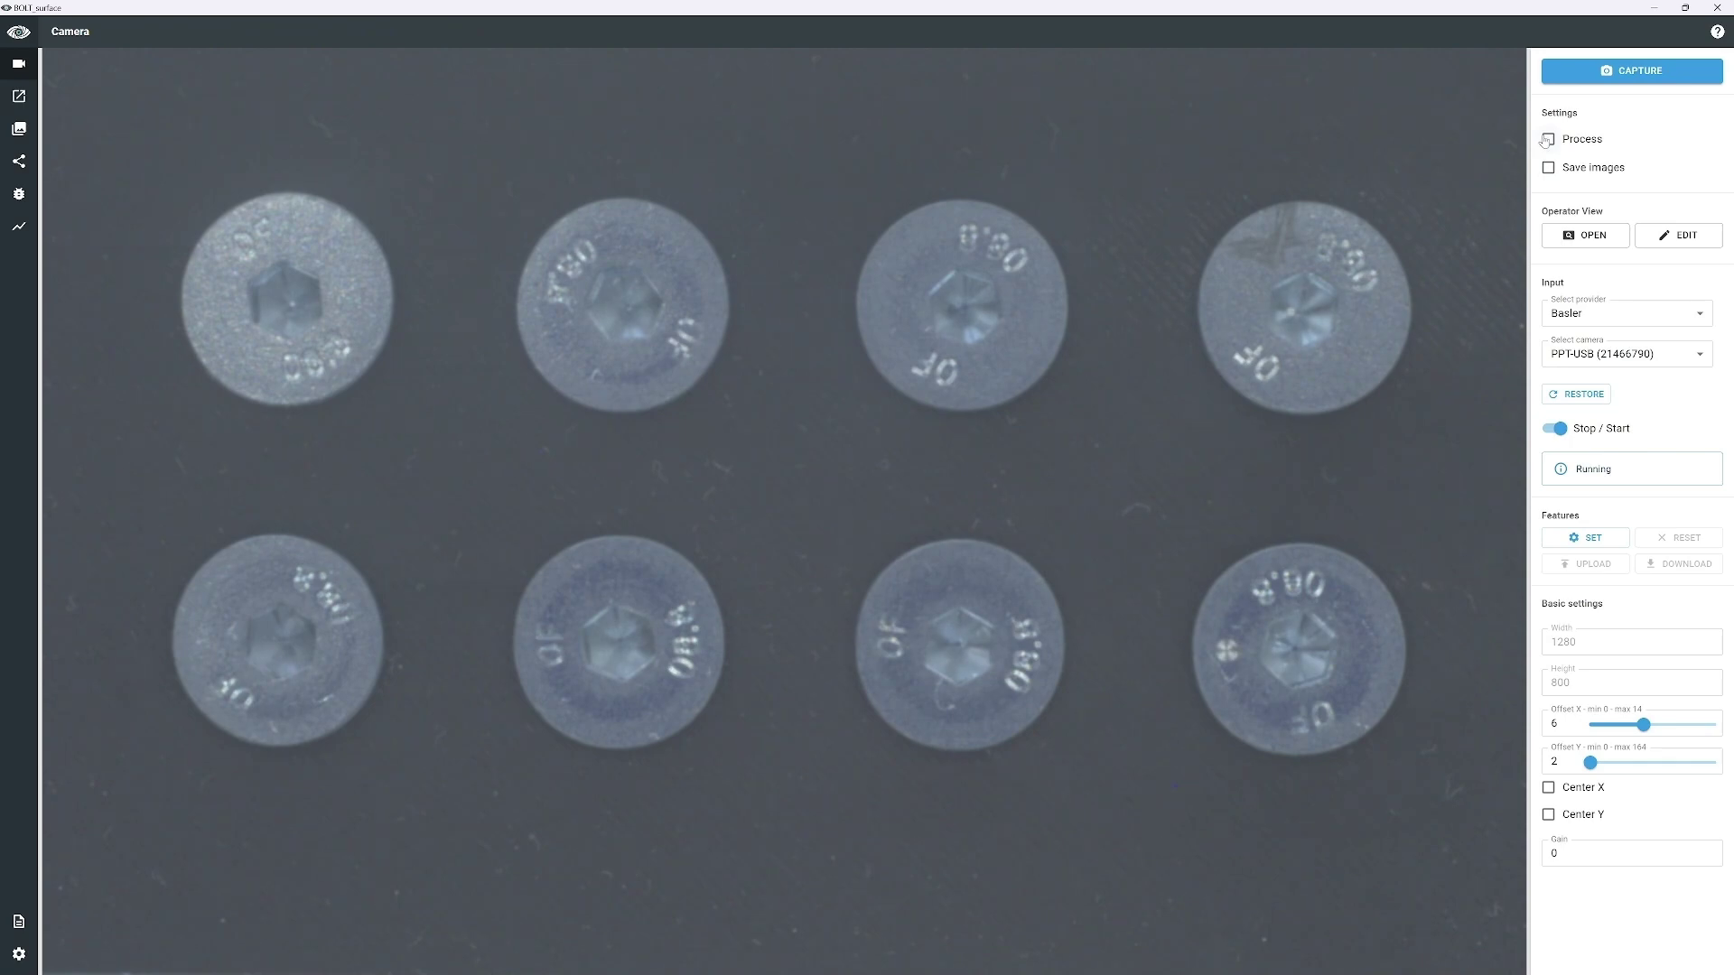
- Enable processing on the live feed of the PPT-USB camera to test the trained model with evaluation
click(1548, 139)
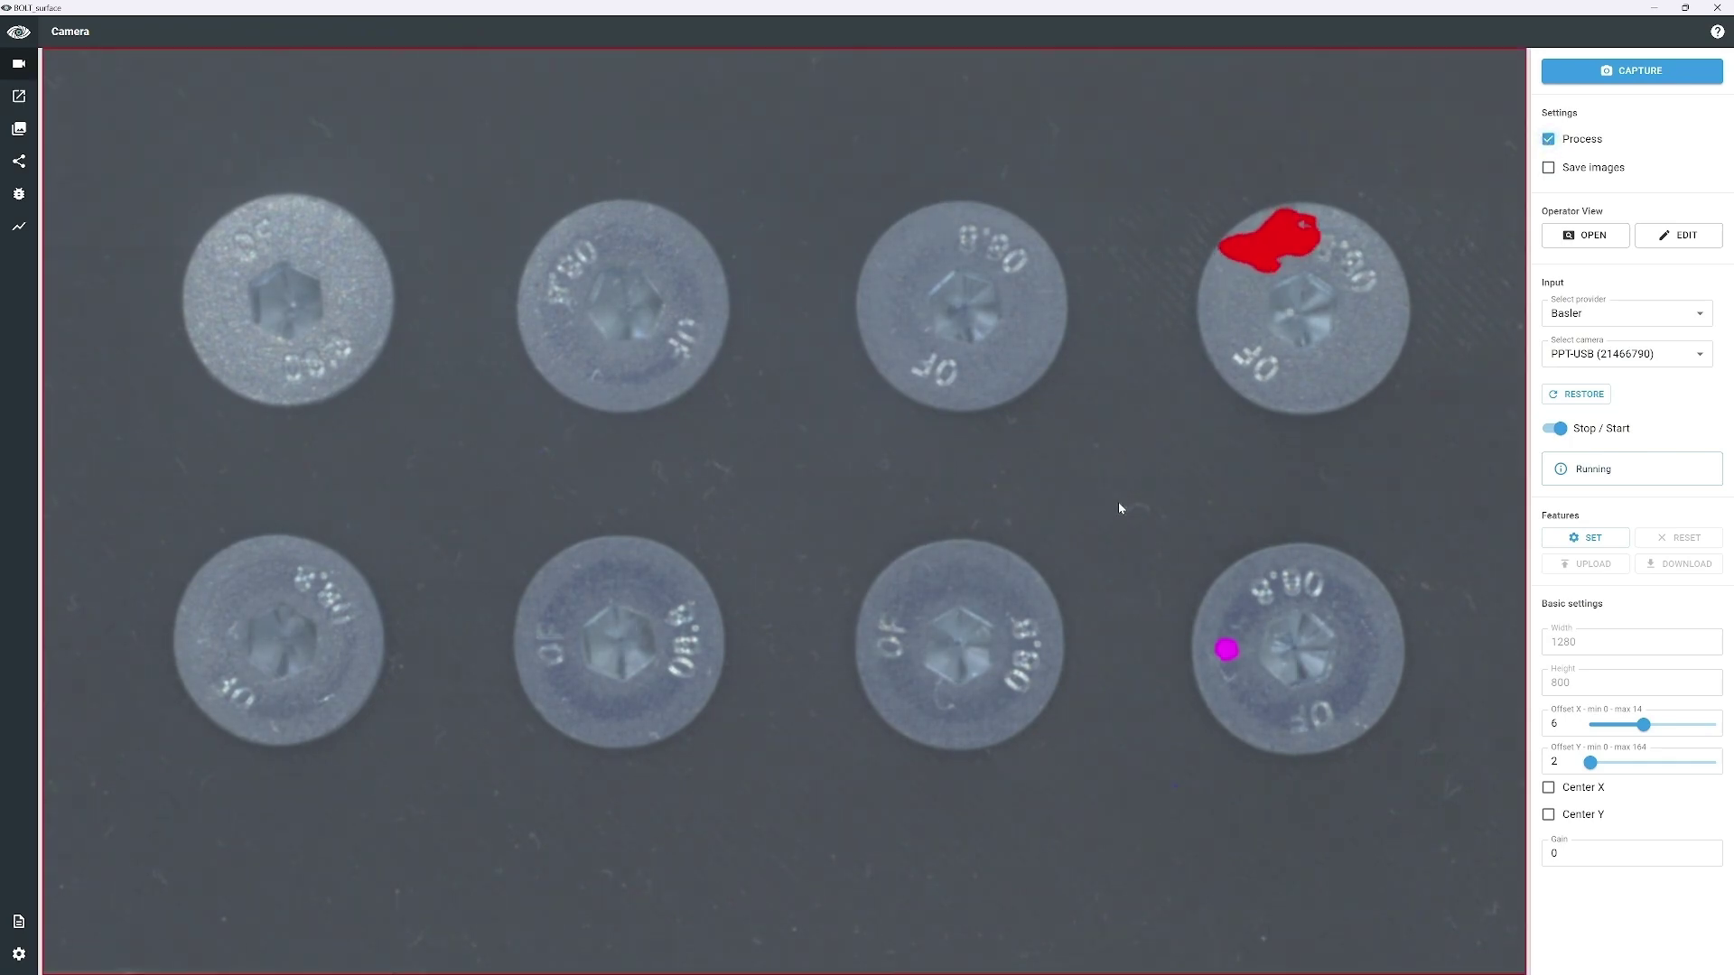